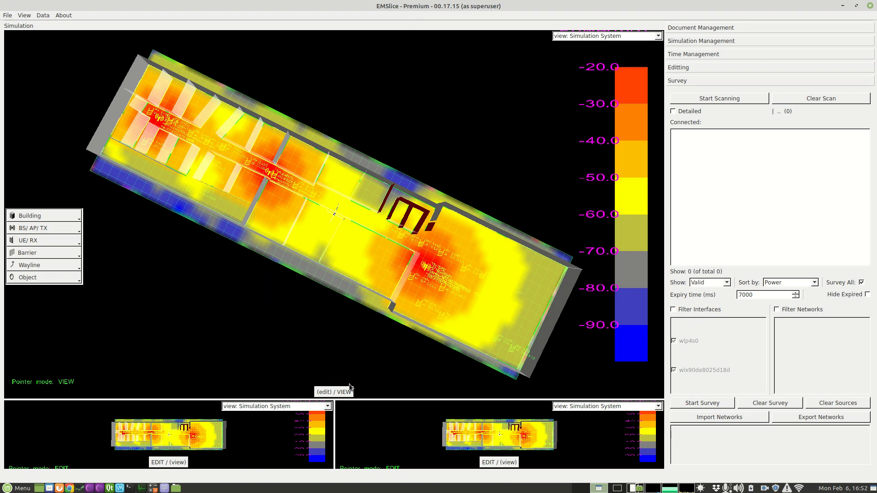
- Examine the building's predicted signal heatmap and wall layout from several angles
{"action": "left_click_drag", "start_coordinate": [352, 366], "coordinate": [363, 296]}
{"action": "scroll", "coordinate": [363, 314], "scroll_direction": "up", "scroll_amount": 2}
{"action": "scroll", "coordinate": [363, 296], "scroll_direction": "down", "scroll_amount": 1}
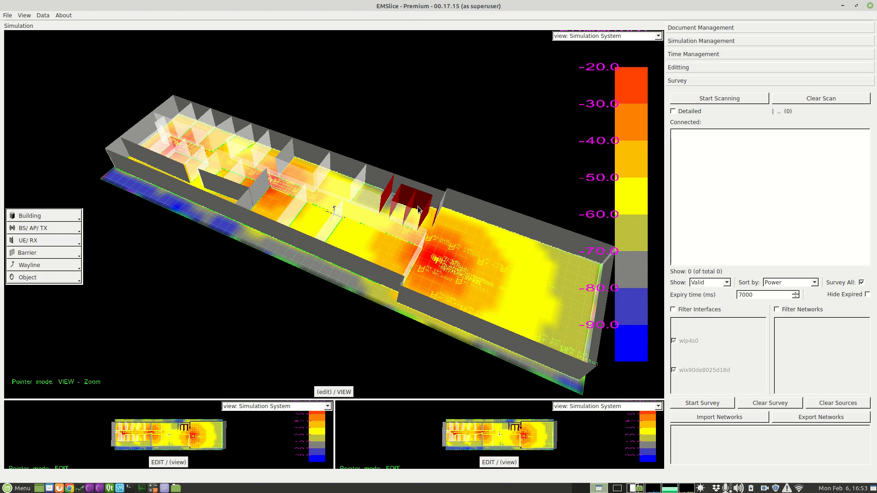
{"action": "mouse_move", "coordinate": [404, 250]}
{"action": "left_mouse_down"}
{"action": "mouse_move", "coordinate": [399, 259]}
{"action": "mouse_move", "coordinate": [391, 249]}
{"action": "left_mouse_up"}
{"action": "left_click_drag", "start_coordinate": [198, 133], "coordinate": [307, 238]}
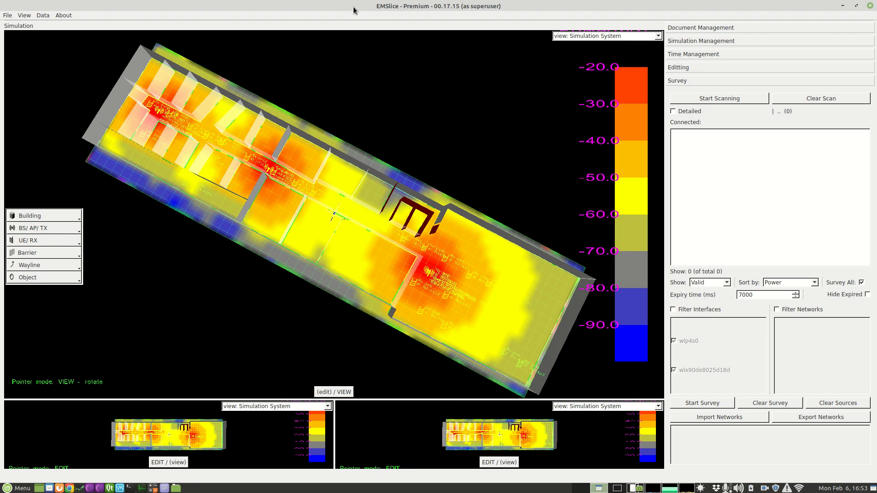
- Shrink the simulation window to expose the desktop files and clear the existing building simulation
{"action": "left_click_drag", "start_coordinate": [353, 9], "coordinate": [513, 85]}
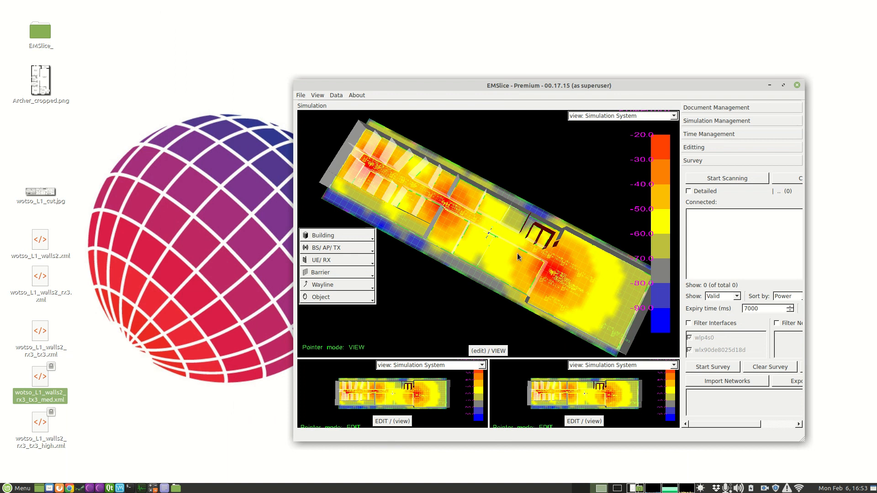
{"action": "left_click", "coordinate": [348, 240]}
{"action": "left_click", "coordinate": [332, 280]}
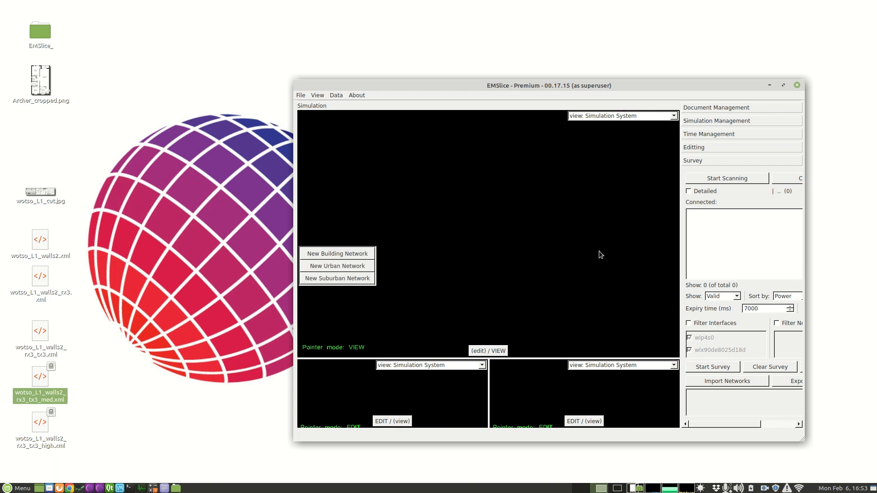
- Create a new building system from wotso_L1_cut.jpg as the floor plan, 52 m wide and 15 m long
{"action": "left_click_drag", "start_coordinate": [38, 194], "coordinate": [516, 225]}
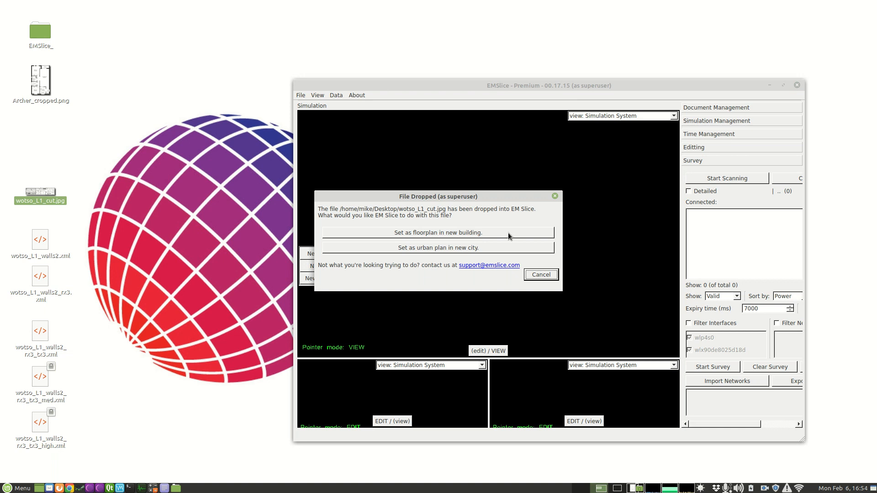
{"action": "left_click", "coordinate": [468, 236]}
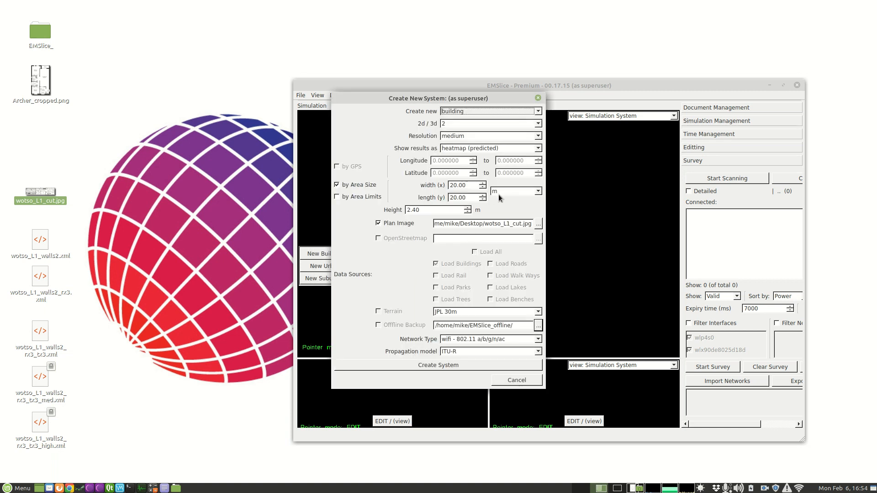
{"action": "left_click", "coordinate": [450, 185]}
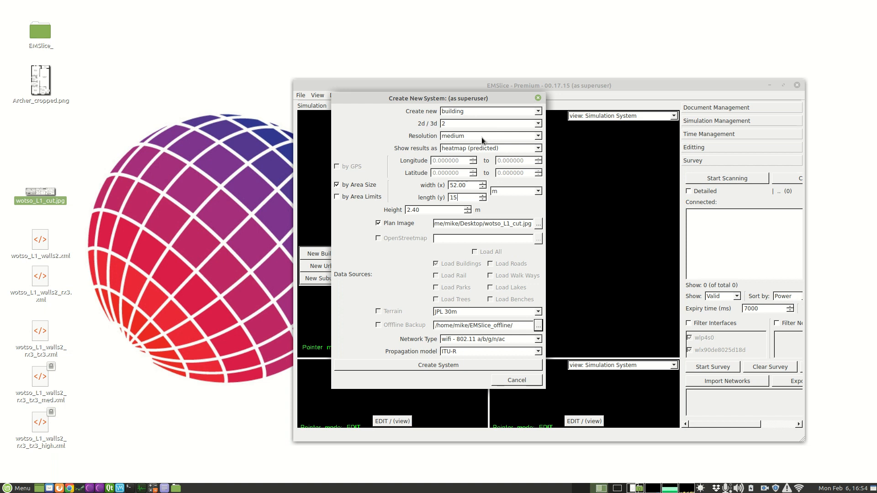
{"action": "left_click", "coordinate": [470, 365]}
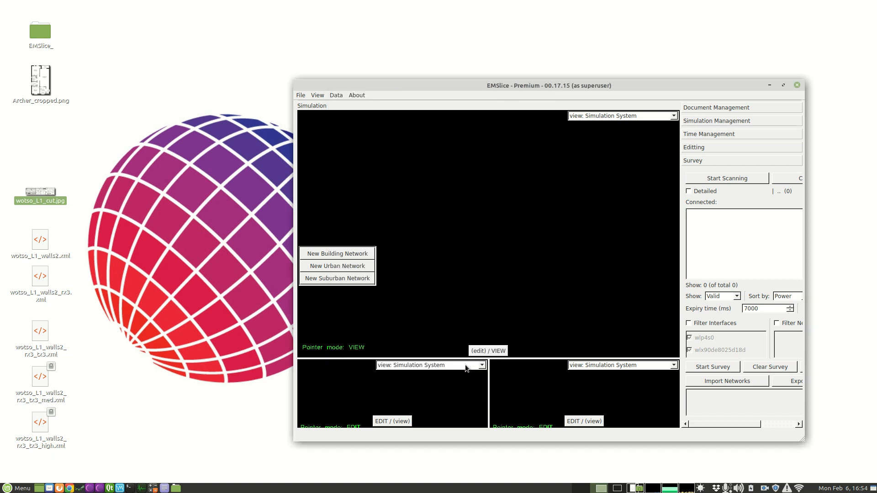
- Add 1-foot concrete barrier segments along the plan's long outer walls and the end wall beside rooms S12 and S13
{"action": "double_click", "coordinate": [527, 85]}
{"action": "left_click_drag", "start_coordinate": [322, 332], "coordinate": [325, 308]}
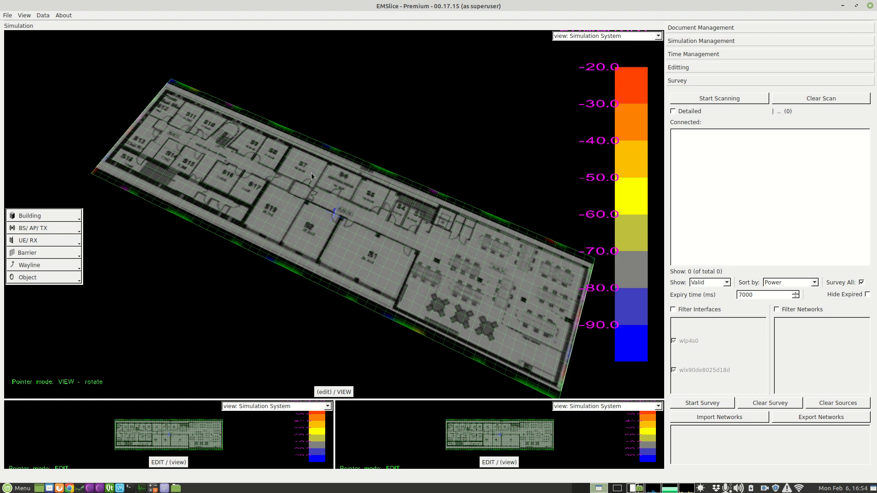
{"action": "left_click_drag", "start_coordinate": [306, 179], "coordinate": [313, 193]}
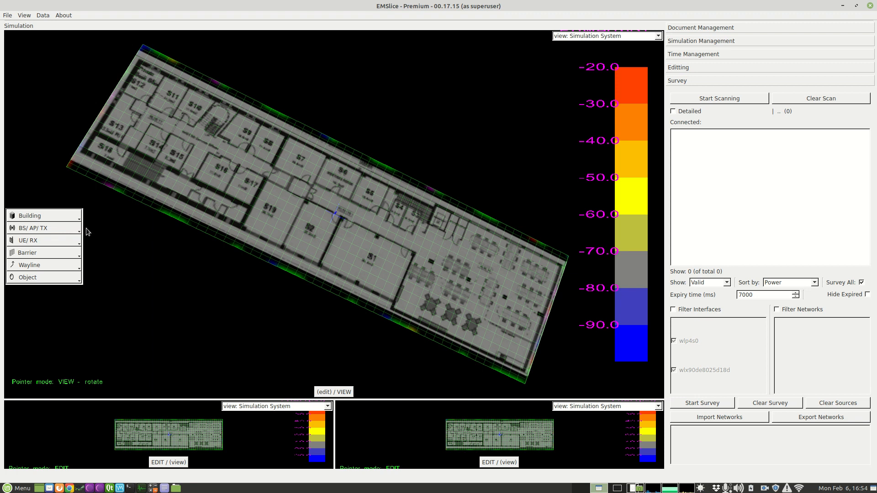
{"action": "left_click", "coordinate": [47, 254]}
{"action": "mouse_move", "coordinate": [44, 275]}
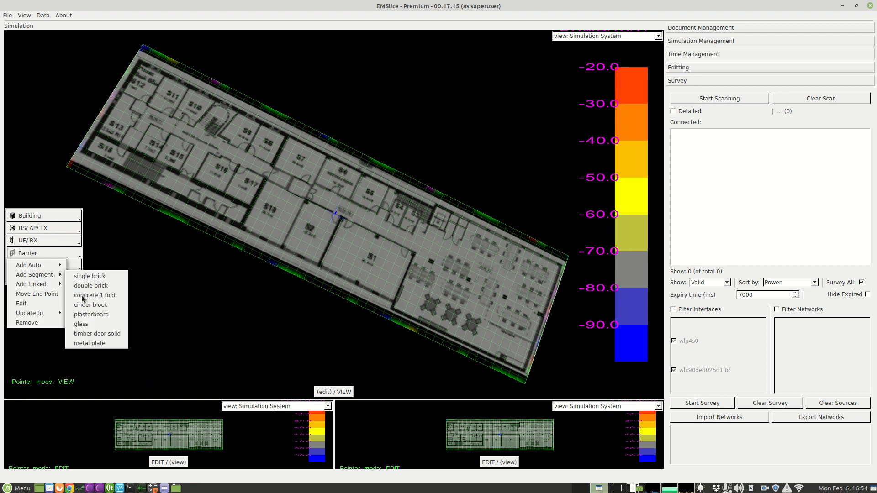
{"action": "left_click", "coordinate": [109, 299]}
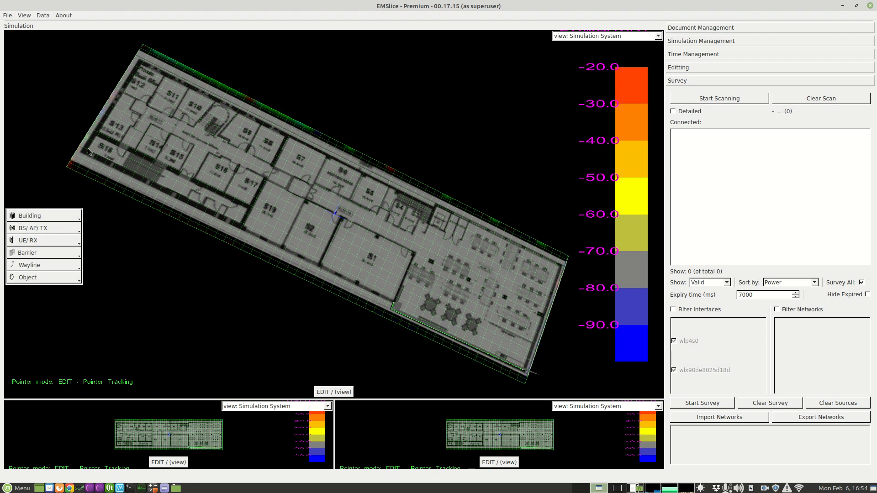
{"action": "left_click", "coordinate": [139, 64]}
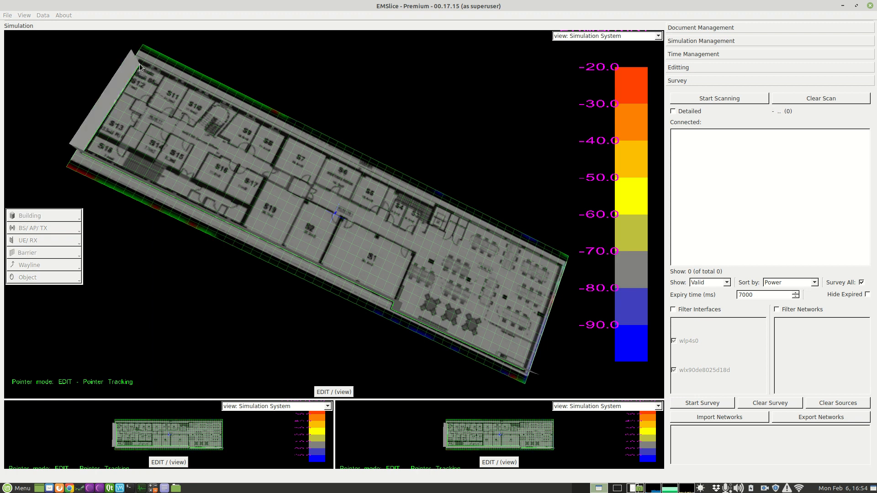
{"action": "left_click", "coordinate": [435, 209]}
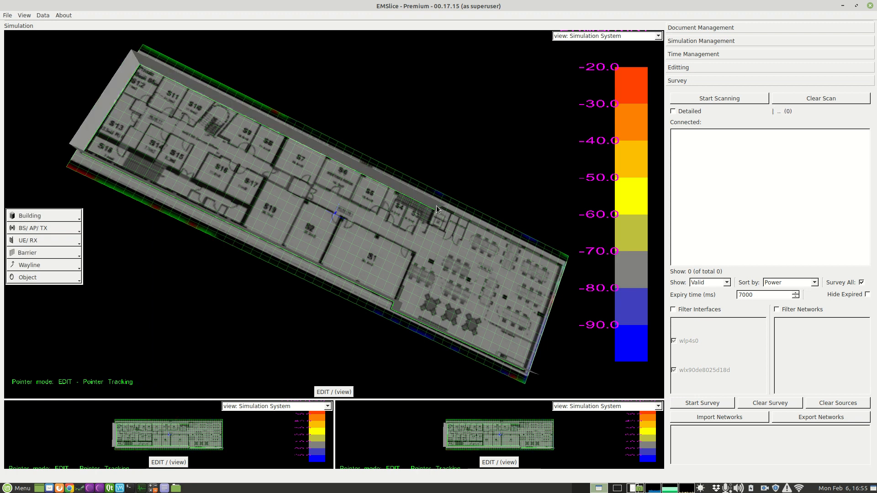
{"action": "left_click", "coordinate": [563, 269]}
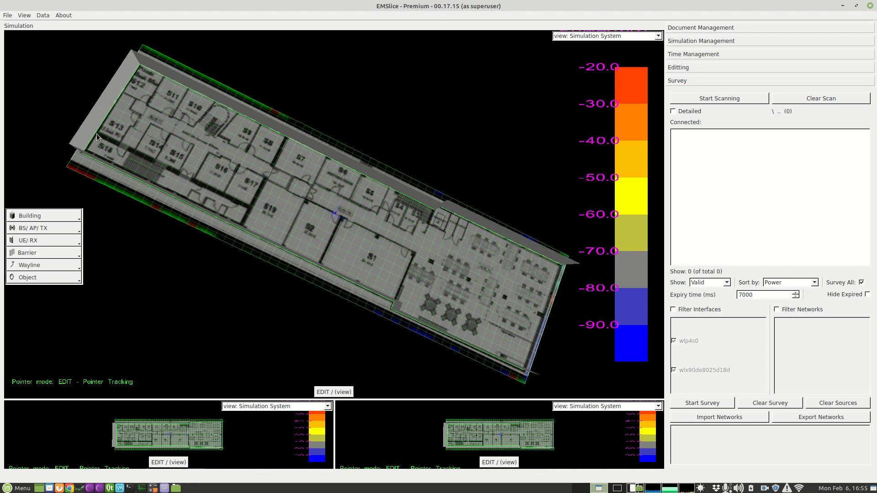
- Add concrete barriers along the outer side of rooms S14 to S17, between S17 and S19, and between S8 and S7
{"action": "left_click", "coordinate": [179, 176]}
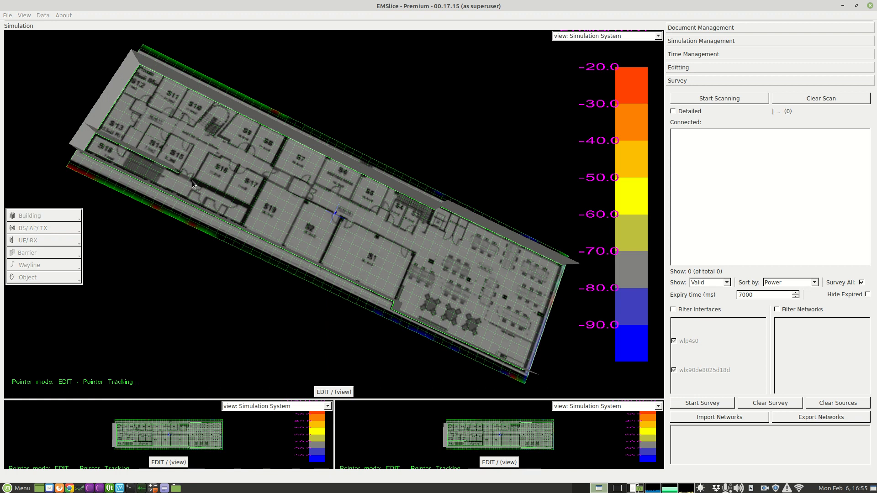
{"action": "left_click", "coordinate": [253, 209]}
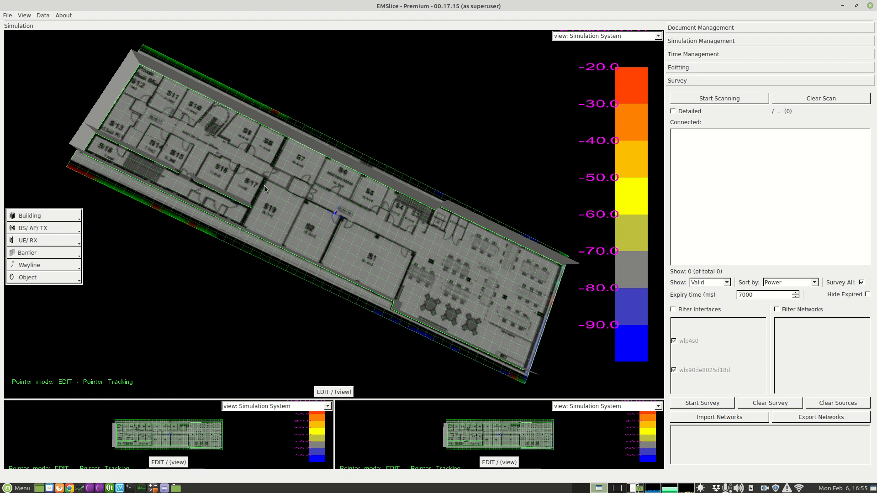
{"action": "left_click", "coordinate": [272, 166]}
{"action": "left_click", "coordinate": [287, 140]}
- Add glass barrier segments along the open area's end wall and between room S1 and the open area
{"action": "left_click", "coordinate": [51, 255]}
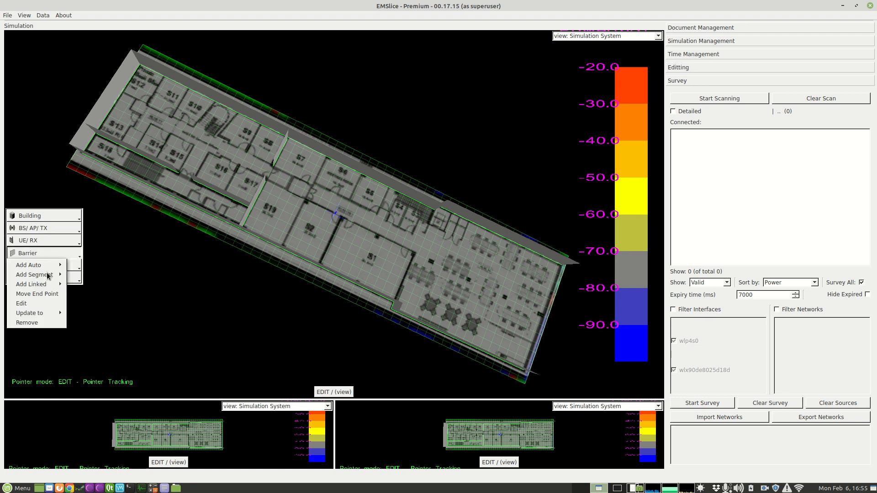
{"action": "mouse_move", "coordinate": [49, 271]}
{"action": "left_click", "coordinate": [93, 326]}
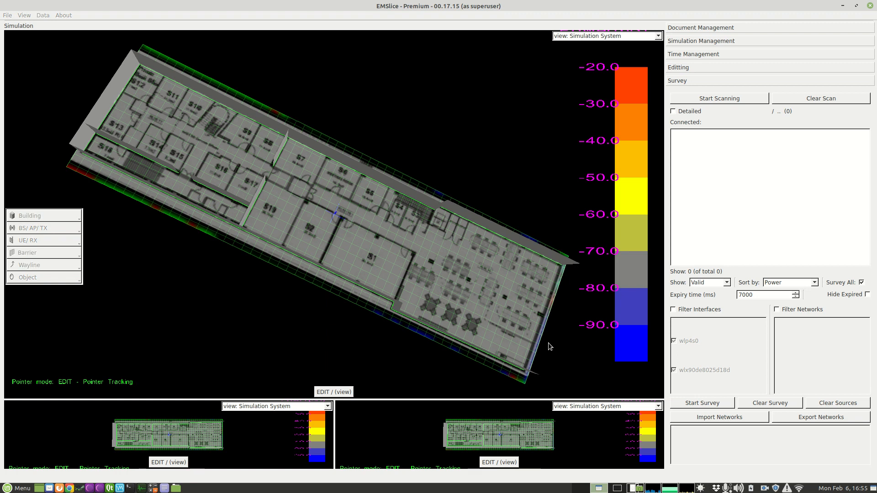
{"action": "left_click", "coordinate": [525, 374]}
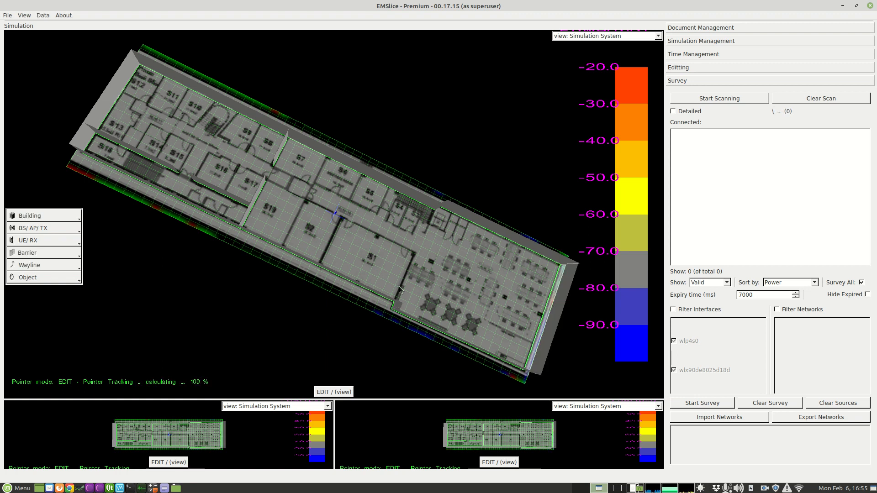
{"action": "left_click", "coordinate": [415, 252]}
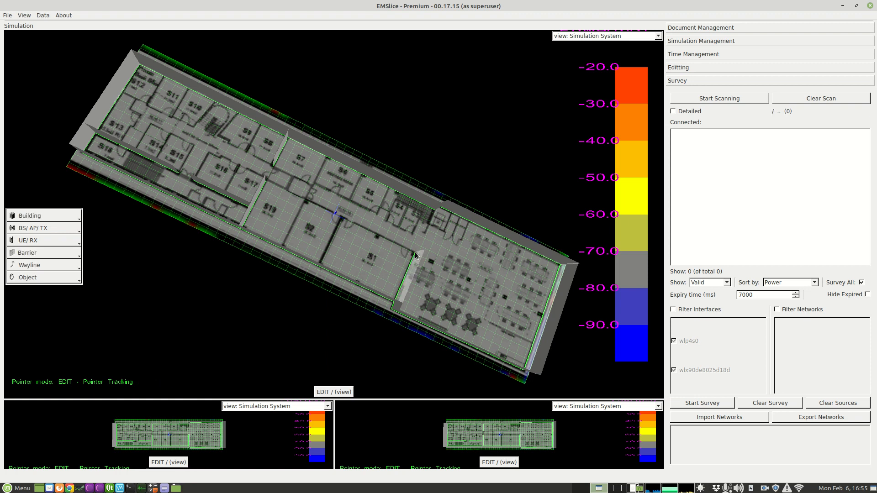
- Add glass barriers along both sides of the central corridor, at its far end beyond S13, and between rooms S2 and S1
{"action": "left_click", "coordinate": [140, 120]}
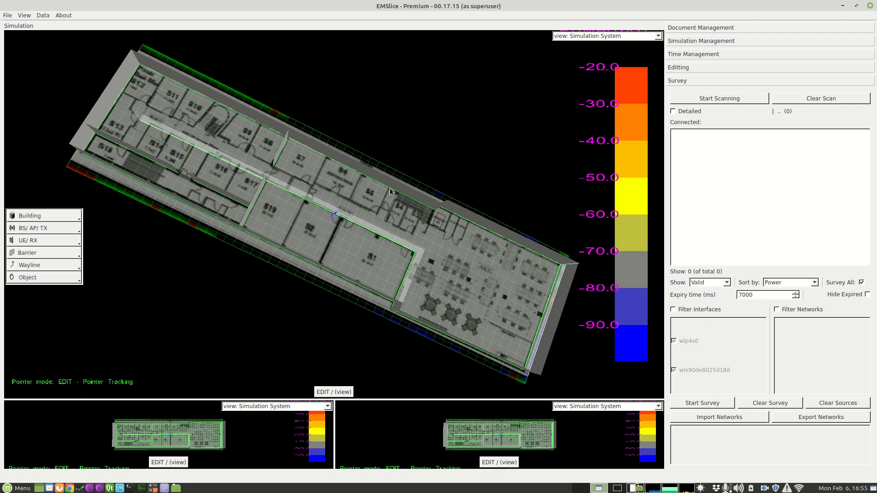
{"action": "left_click", "coordinate": [379, 214]}
{"action": "left_click", "coordinate": [142, 114]}
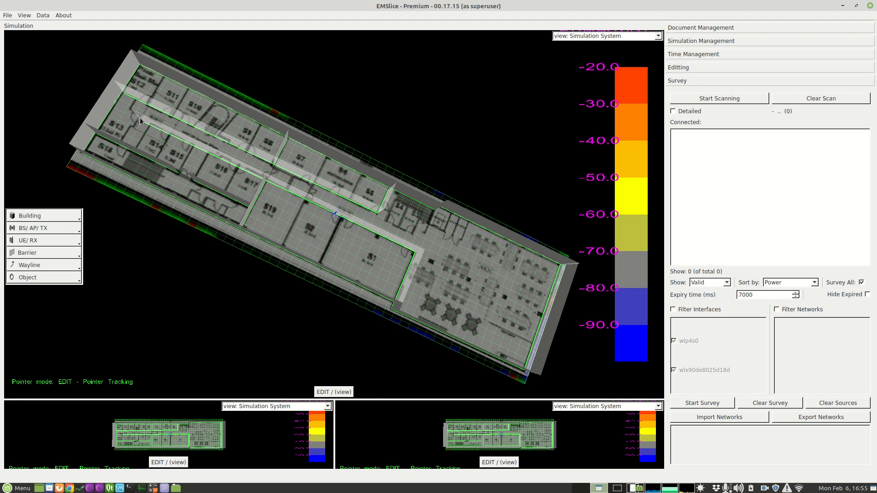
{"action": "left_click", "coordinate": [152, 111]}
{"action": "left_click", "coordinate": [319, 261]}
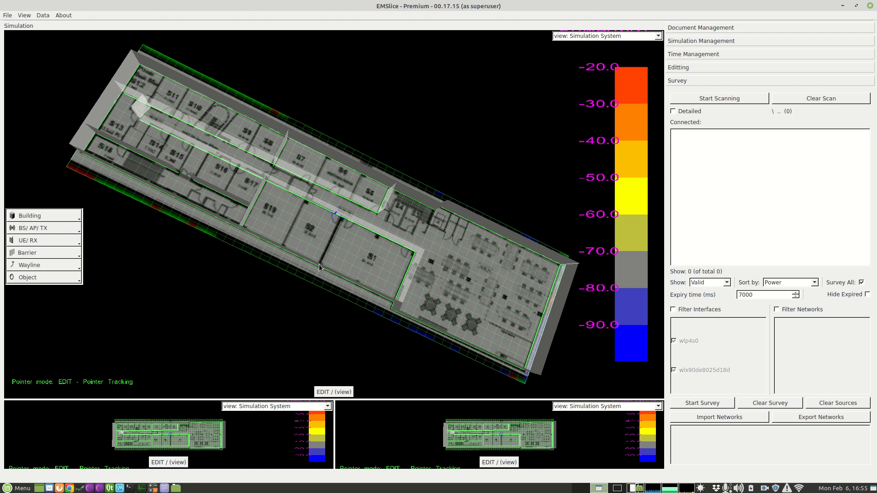
{"action": "left_click", "coordinate": [342, 218]}
- Add double brick barrier segments around the side and back walls of rooms S4 and S3
{"action": "left_click", "coordinate": [44, 252]}
{"action": "mouse_move", "coordinate": [40, 276]}
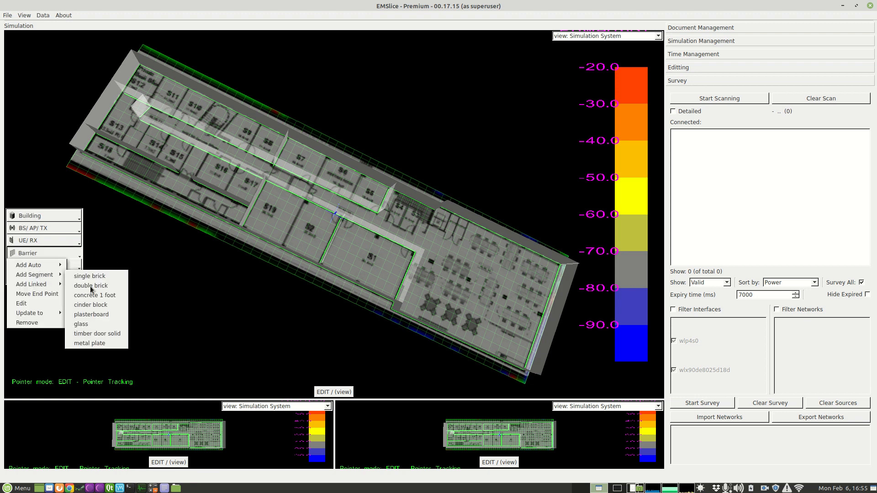
{"action": "left_click", "coordinate": [90, 287]}
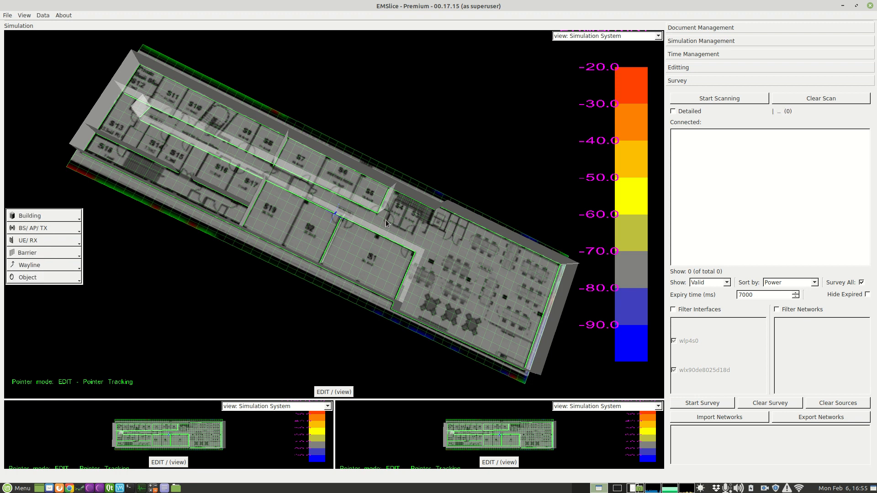
{"action": "left_click_drag", "start_coordinate": [396, 201], "coordinate": [387, 220]}
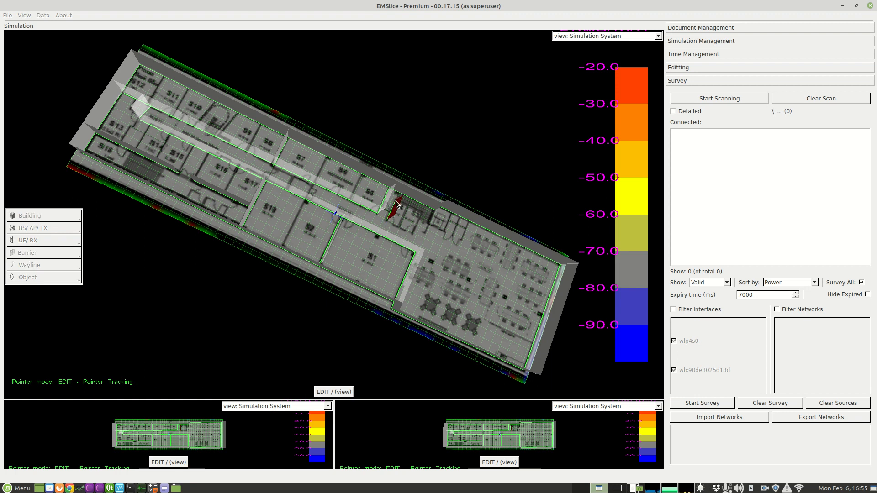
{"action": "left_click", "coordinate": [421, 214]}
{"action": "left_click", "coordinate": [413, 234]}
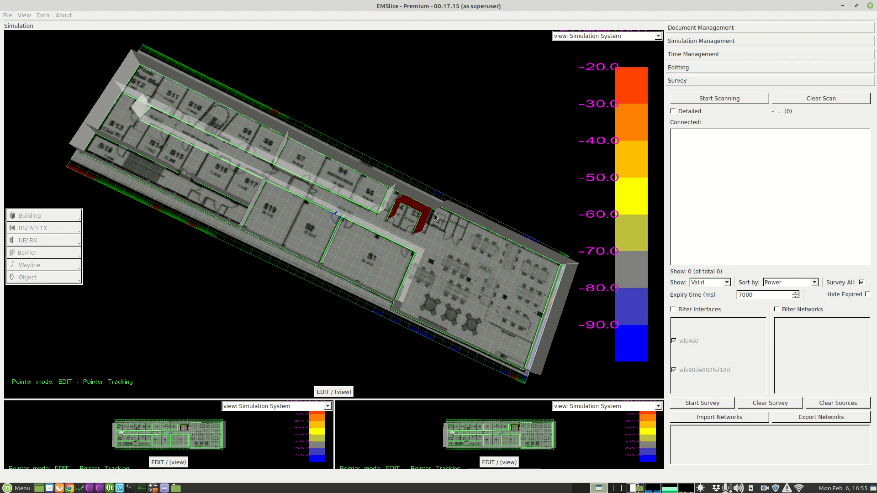
- Replace the current simulation with the prepared wall model wotso_L1_walls2.xml from the desktop and maximize the simulation window
{"action": "left_click", "coordinate": [338, 392]}
{"action": "left_click_drag", "start_coordinate": [337, 381], "coordinate": [326, 331]}
{"action": "left_click_drag", "start_coordinate": [307, 223], "coordinate": [344, 192]}
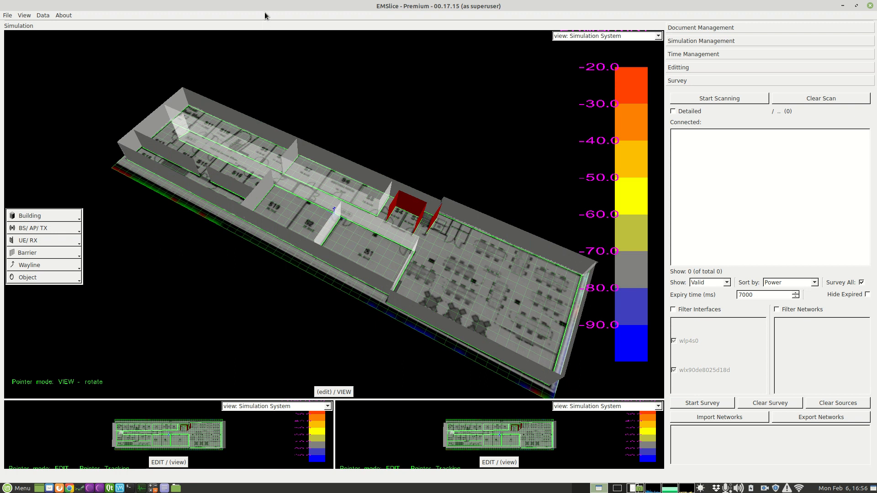
{"action": "left_click_drag", "start_coordinate": [302, 41], "coordinate": [398, 71]}
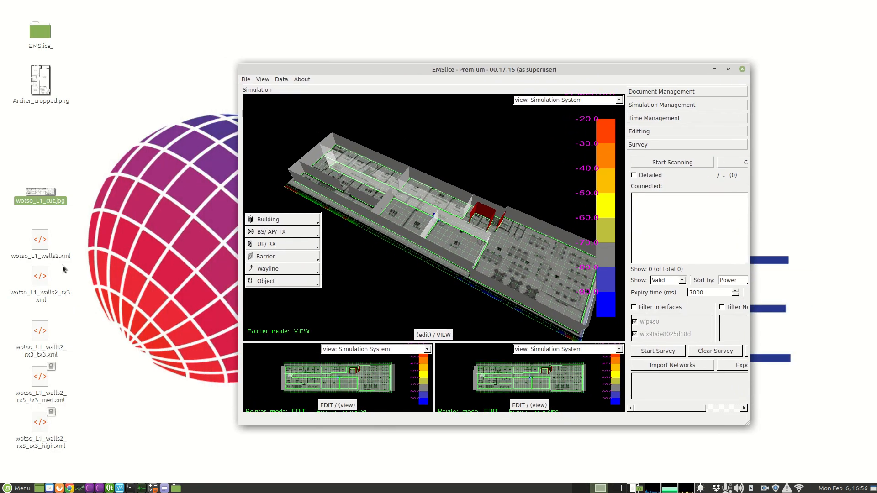
{"action": "left_click", "coordinate": [40, 242]}
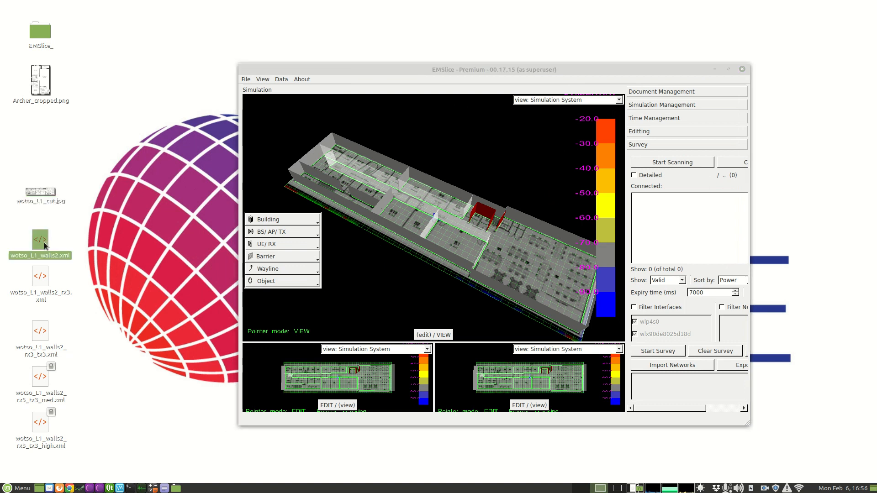
{"action": "left_click_drag", "start_coordinate": [41, 246], "coordinate": [414, 217]}
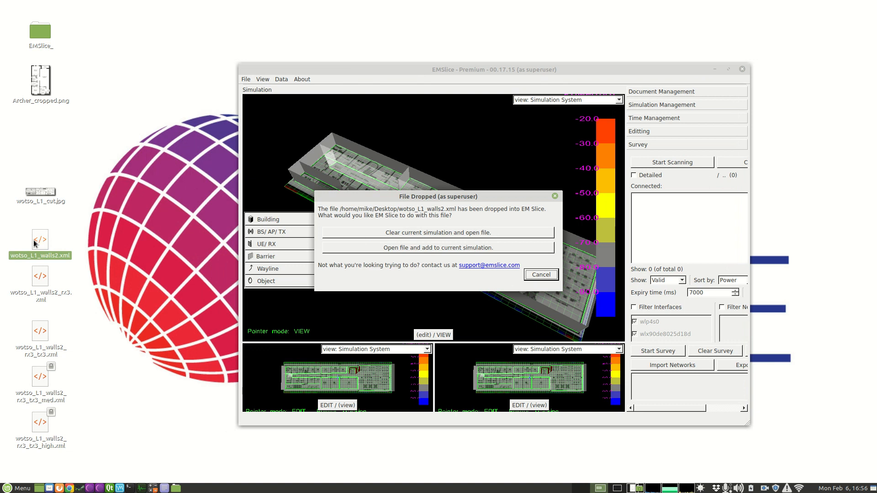
{"action": "left_click", "coordinate": [497, 234]}
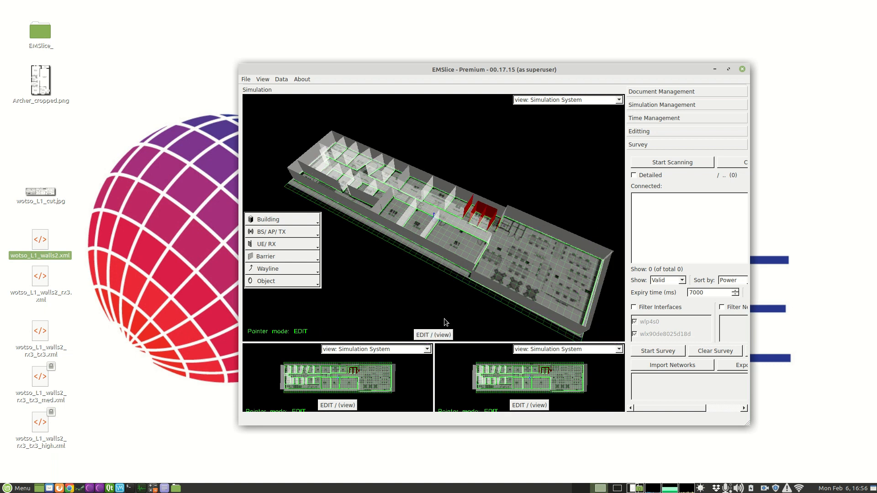
{"action": "double_click", "coordinate": [498, 69]}
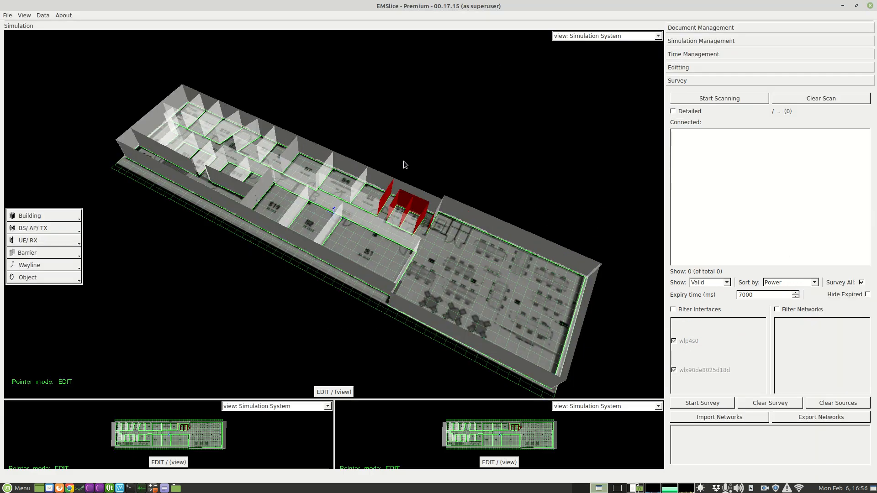
- Add Wifi (2.4GHz) access points in the furnished open area and in the central corridor of the model
{"action": "left_click", "coordinate": [339, 392]}
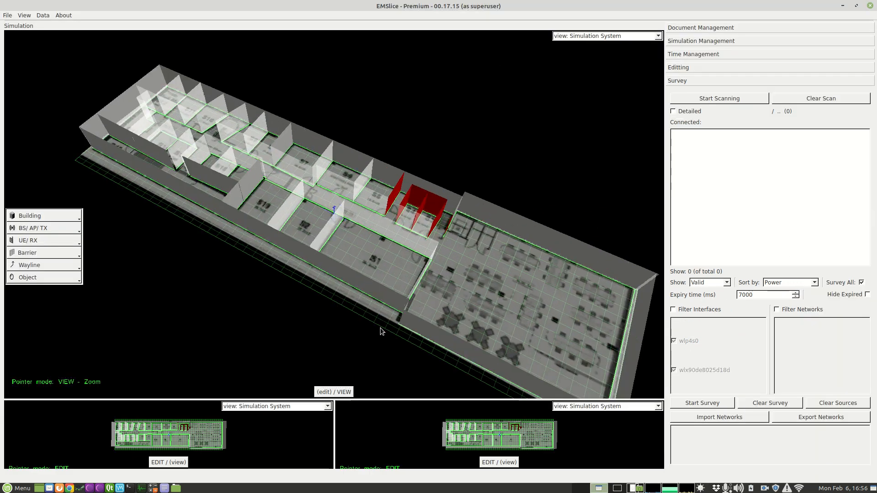
{"action": "left_click_drag", "start_coordinate": [373, 279], "coordinate": [545, 286]}
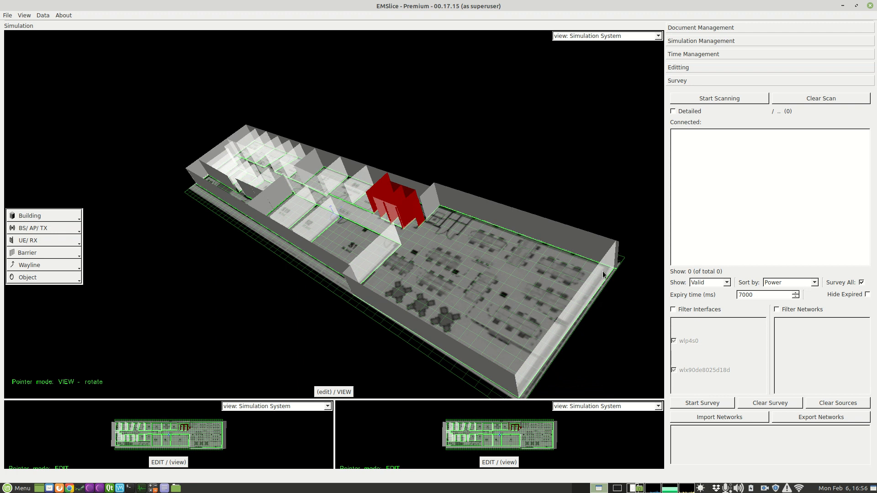
{"action": "left_click_drag", "start_coordinate": [596, 273], "coordinate": [413, 261]}
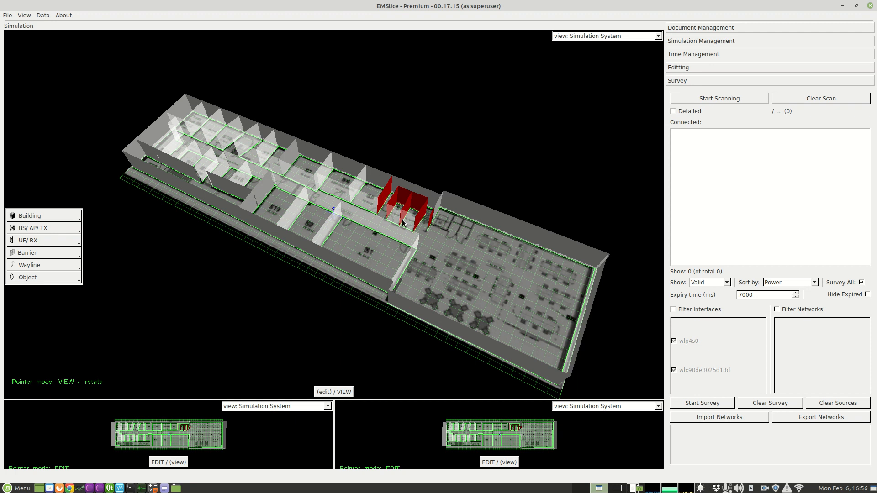
{"action": "left_click_drag", "start_coordinate": [417, 264], "coordinate": [473, 251]}
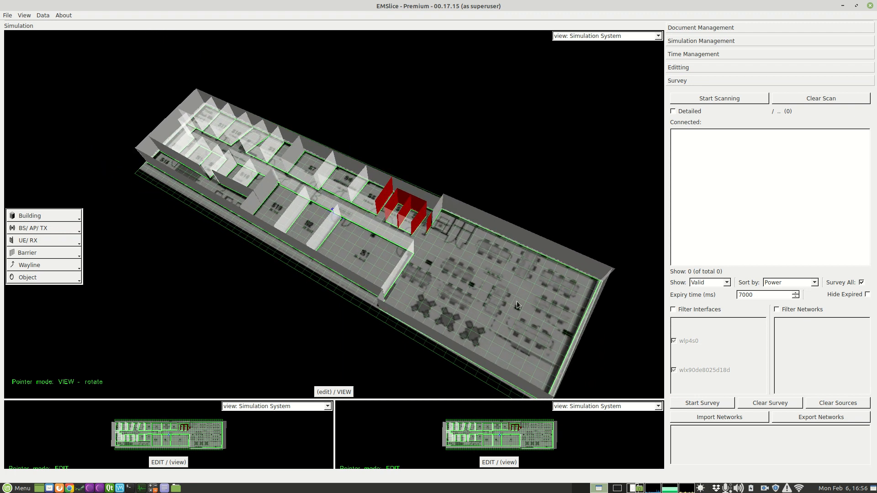
{"action": "left_click", "coordinate": [56, 229]}
{"action": "mouse_move", "coordinate": [50, 241]}
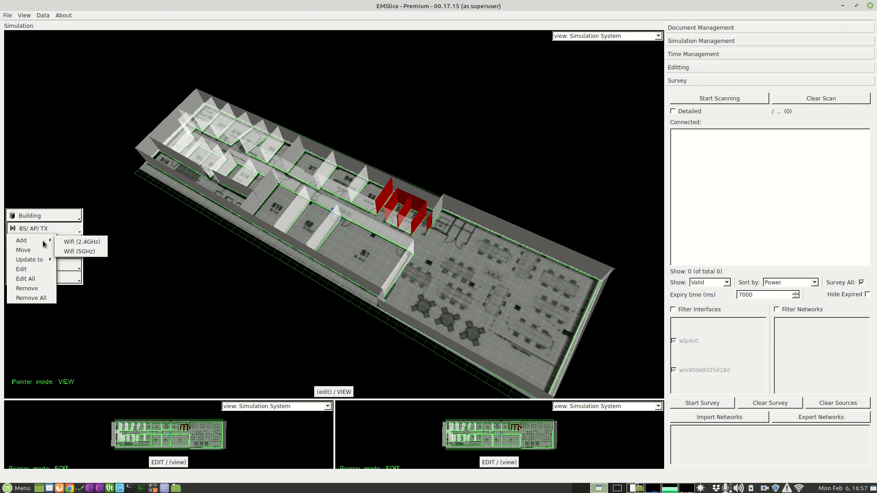
{"action": "left_click", "coordinate": [82, 242]}
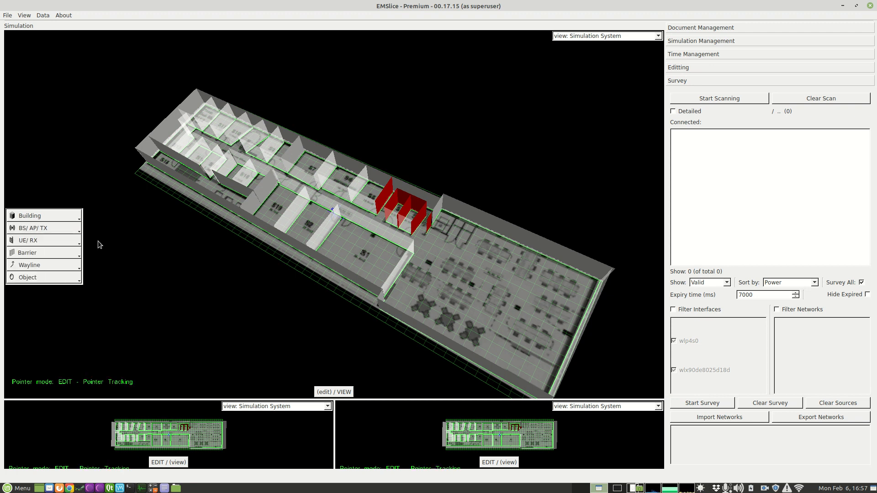
{"action": "left_click", "coordinate": [514, 316]}
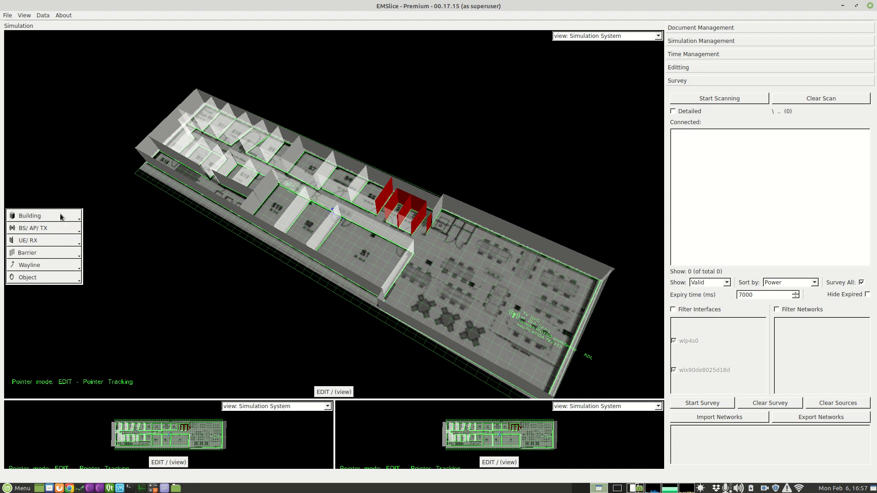
- Shrink the simulation window to free desktop space and open the building's edit dialog, enlarged beside the model
{"action": "left_click_drag", "start_coordinate": [131, 7], "coordinate": [451, 124]}
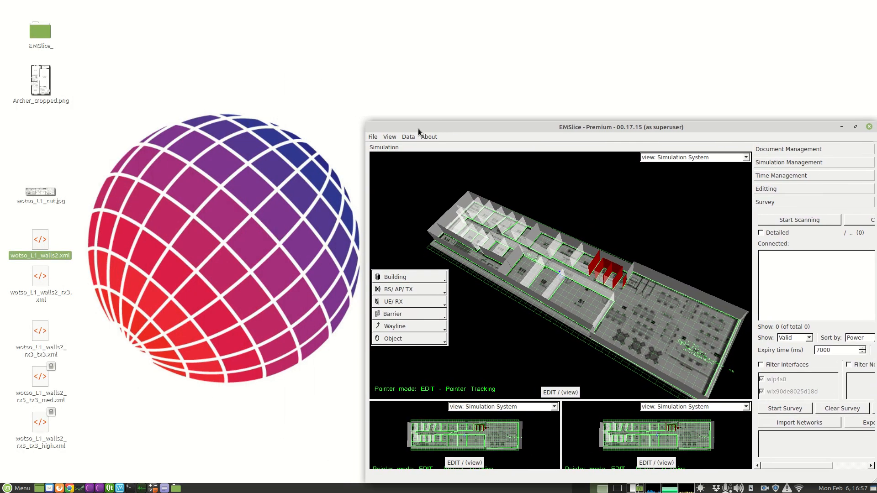
{"action": "left_click_drag", "start_coordinate": [362, 115], "coordinate": [191, 18]}
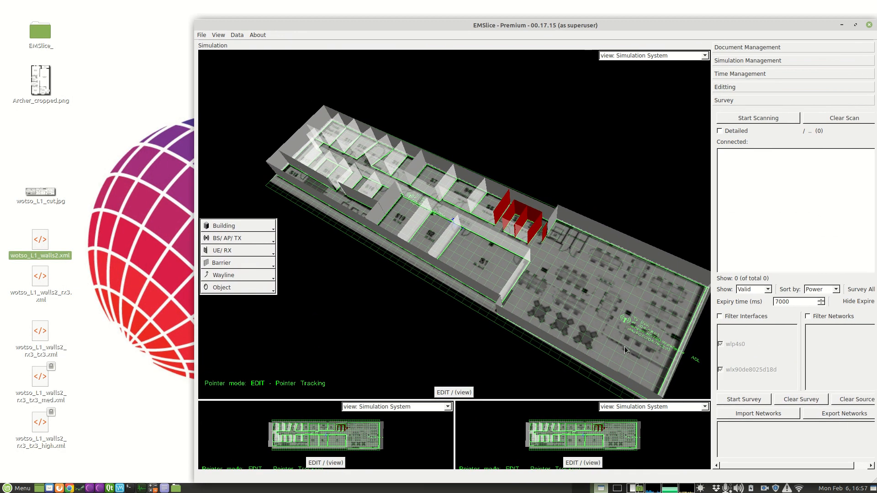
{"action": "left_click", "coordinate": [243, 226]}
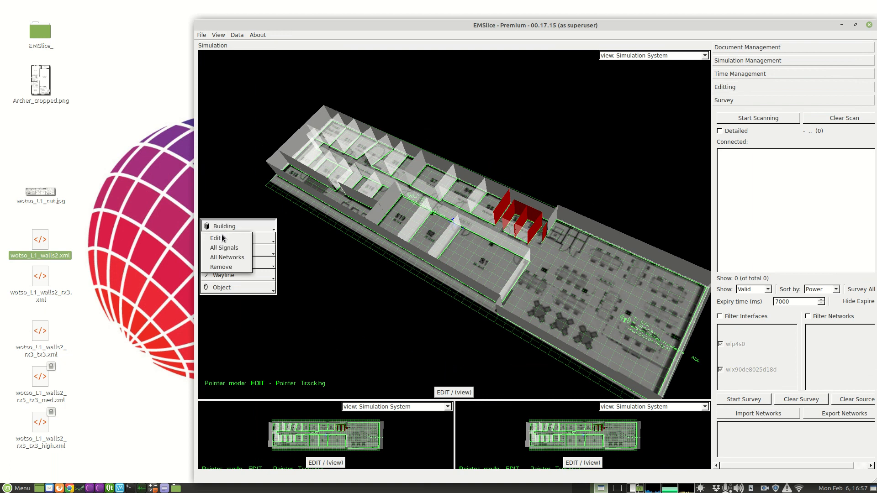
{"action": "left_click", "coordinate": [224, 235]}
{"action": "left_click_drag", "start_coordinate": [452, 163], "coordinate": [89, 321]}
{"action": "left_click_drag", "start_coordinate": [142, 318], "coordinate": [341, 116]}
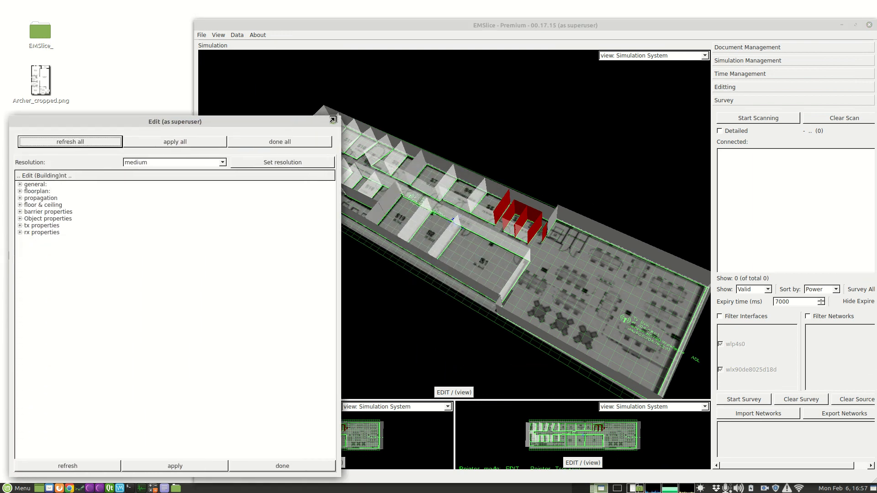
- Set the building's results to show as heatmap (predicted), apply it, and view the model from above
{"action": "left_click", "coordinate": [20, 184]}
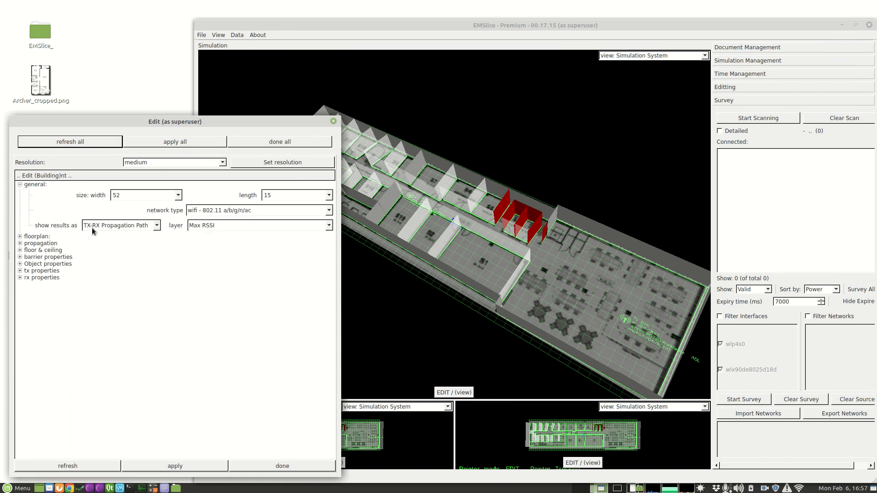
{"action": "left_click", "coordinate": [115, 227]}
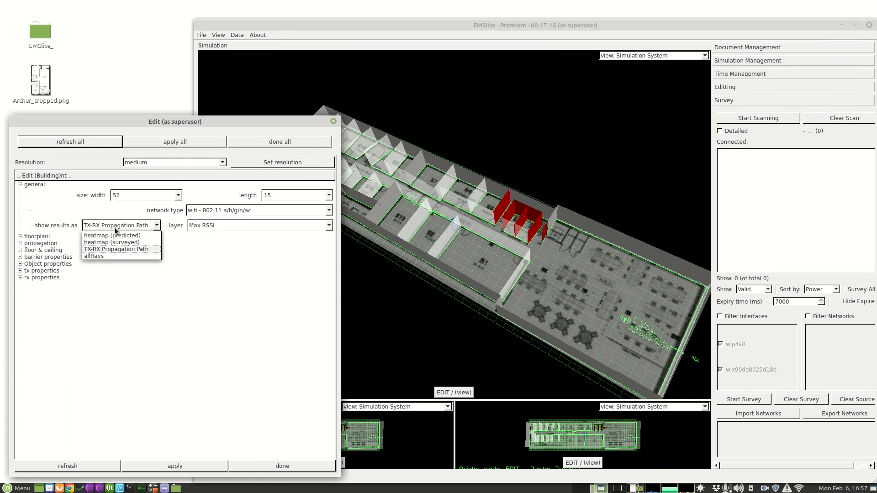
{"action": "left_click", "coordinate": [137, 238]}
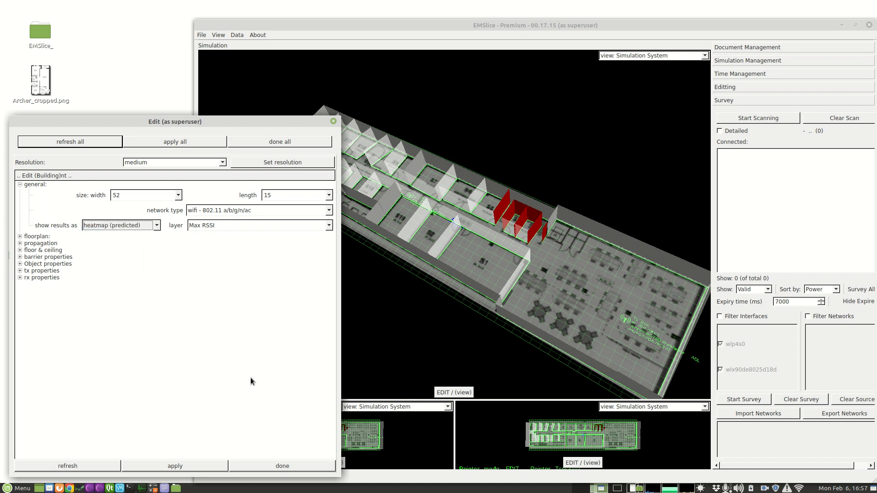
{"action": "left_click", "coordinate": [191, 468]}
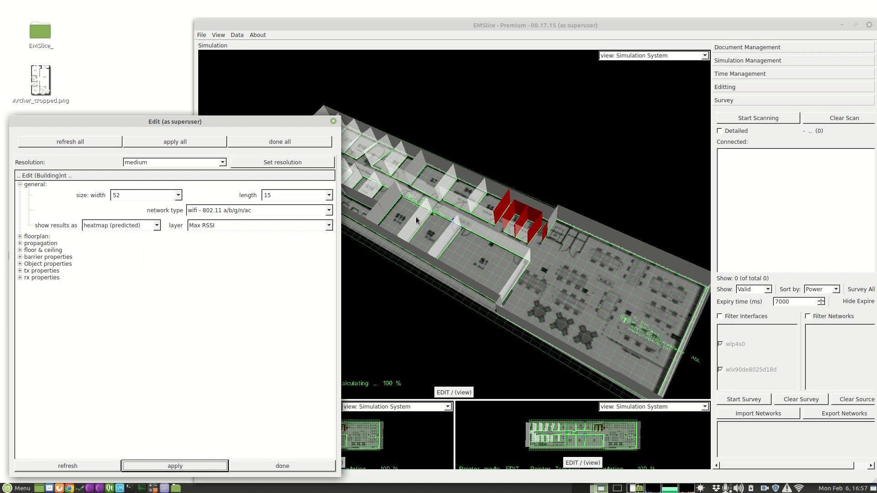
{"action": "left_click_drag", "start_coordinate": [340, 117], "coordinate": [295, 139]}
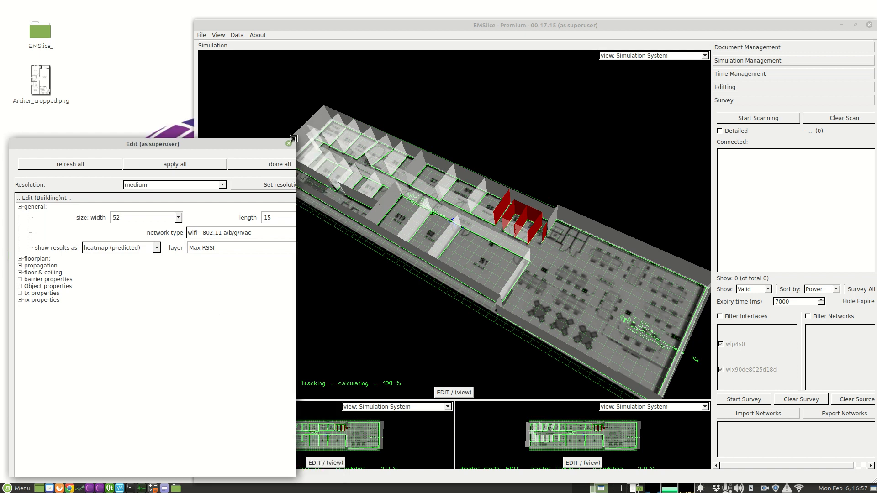
{"action": "left_click", "coordinate": [463, 394]}
{"action": "left_click_drag", "start_coordinate": [469, 352], "coordinate": [475, 272]}
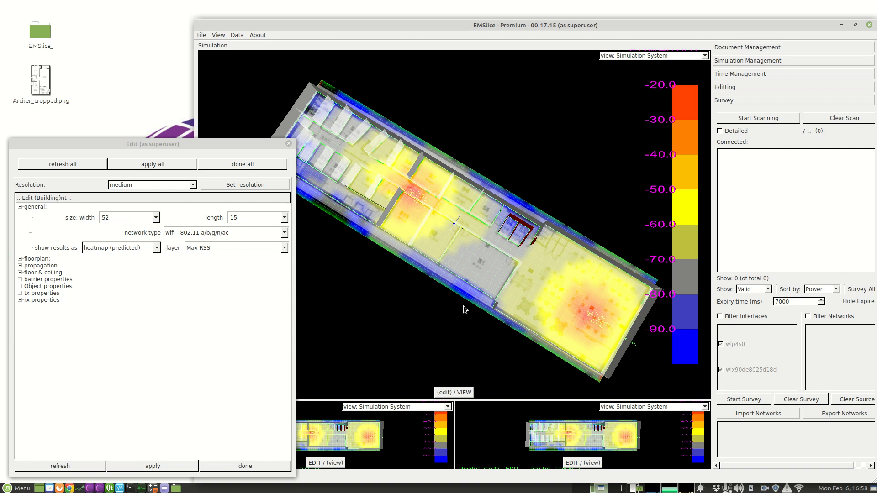
- Hide the building's floorplan image, apply the change, and examine the heatmap around the access points and walls
{"action": "left_click", "coordinate": [20, 258]}
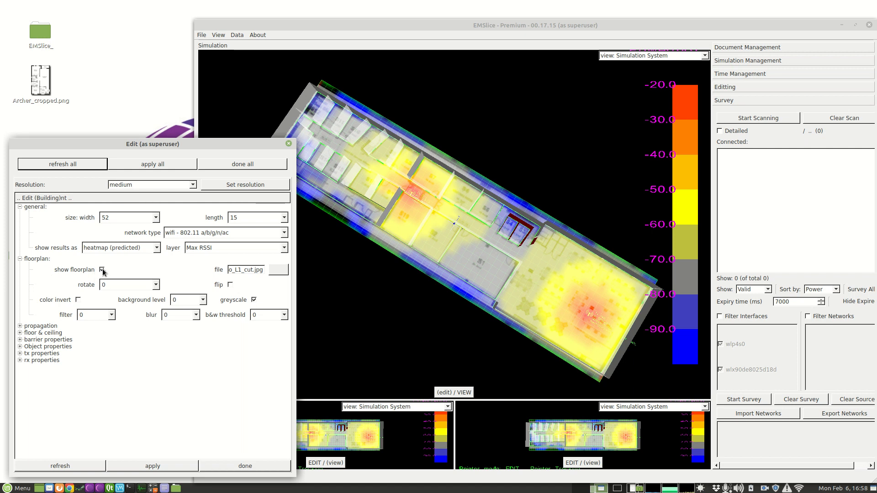
{"action": "left_click", "coordinate": [179, 466]}
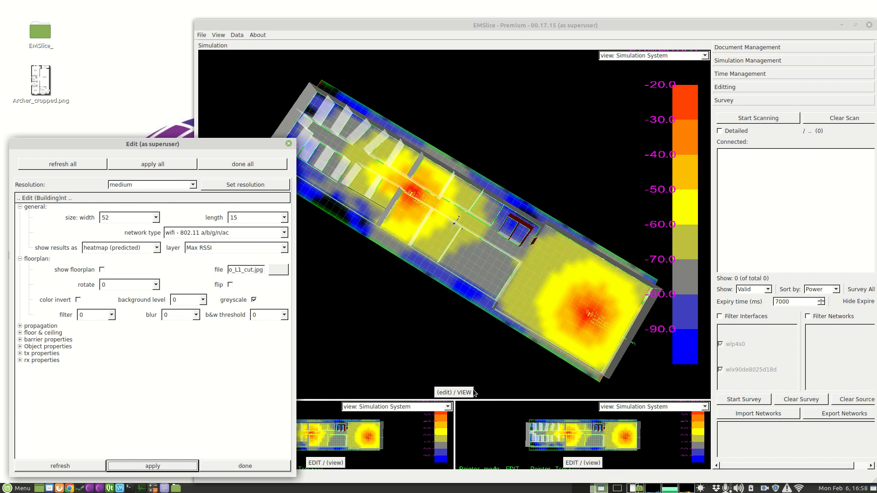
{"action": "left_click_drag", "start_coordinate": [456, 356], "coordinate": [457, 334]}
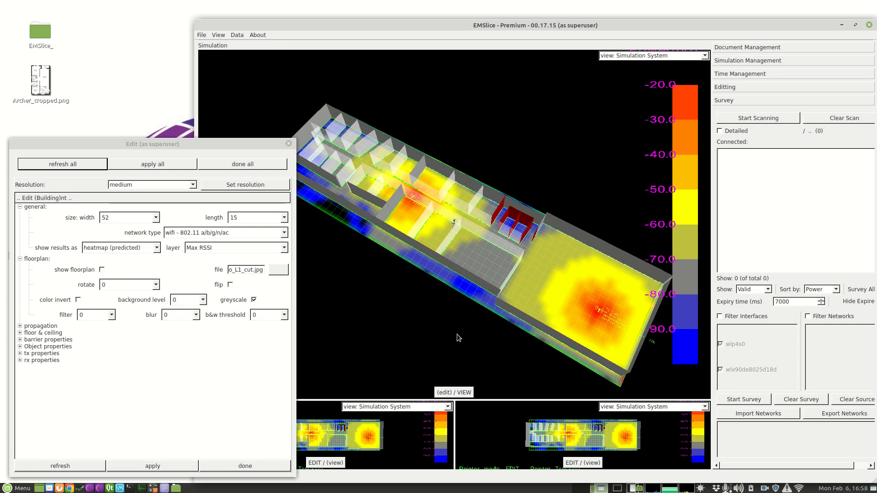
{"action": "mouse_move", "coordinate": [521, 268]}
{"action": "left_mouse_down"}
{"action": "mouse_move", "coordinate": [514, 271]}
{"action": "mouse_move", "coordinate": [538, 268]}
{"action": "left_mouse_up"}
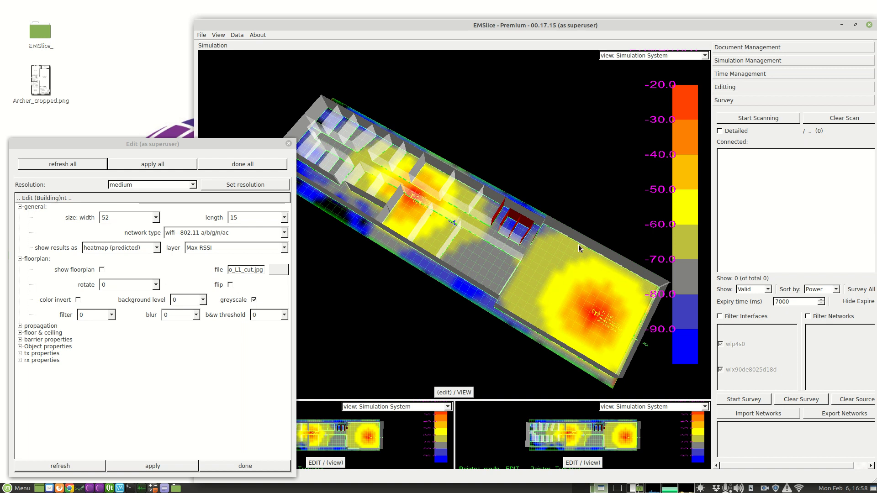
{"action": "left_click_drag", "start_coordinate": [348, 175], "coordinate": [373, 206]}
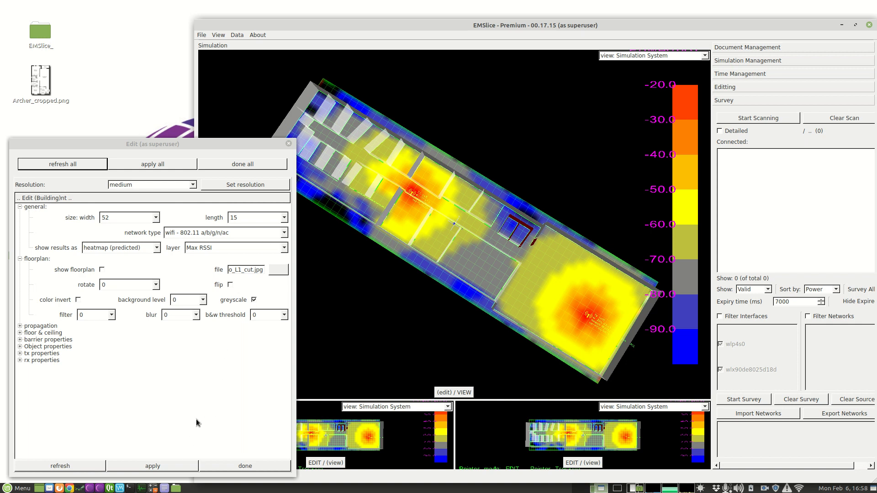
{"action": "left_click", "coordinate": [289, 144]}
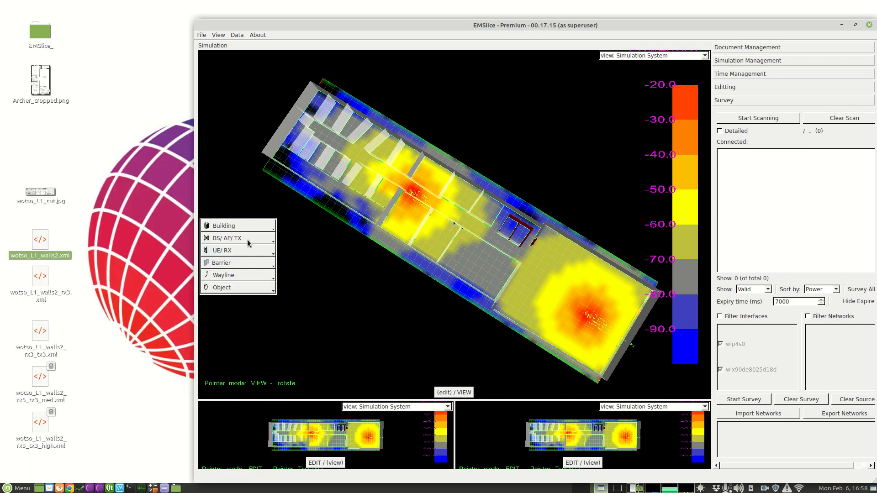
- Remove all access points from the simulation
{"action": "left_click", "coordinate": [252, 254]}
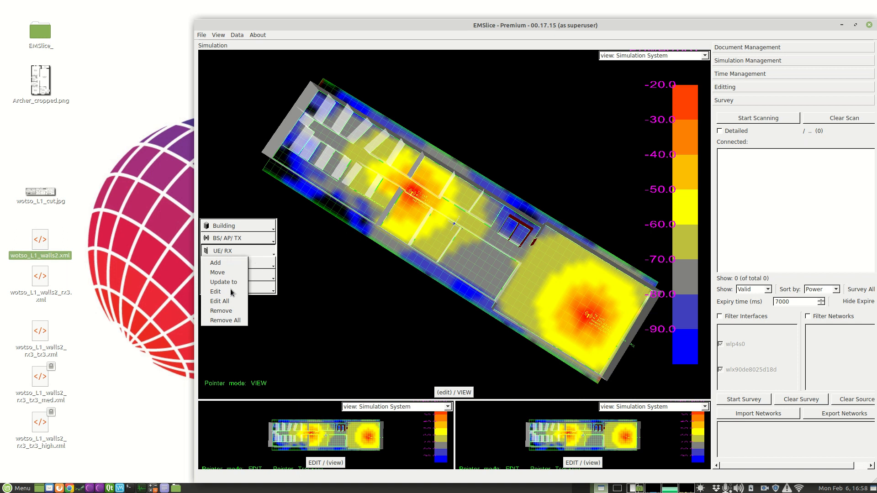
{"action": "left_click", "coordinate": [258, 251]}
{"action": "left_click", "coordinate": [246, 239]}
{"action": "left_click", "coordinate": [225, 308]}
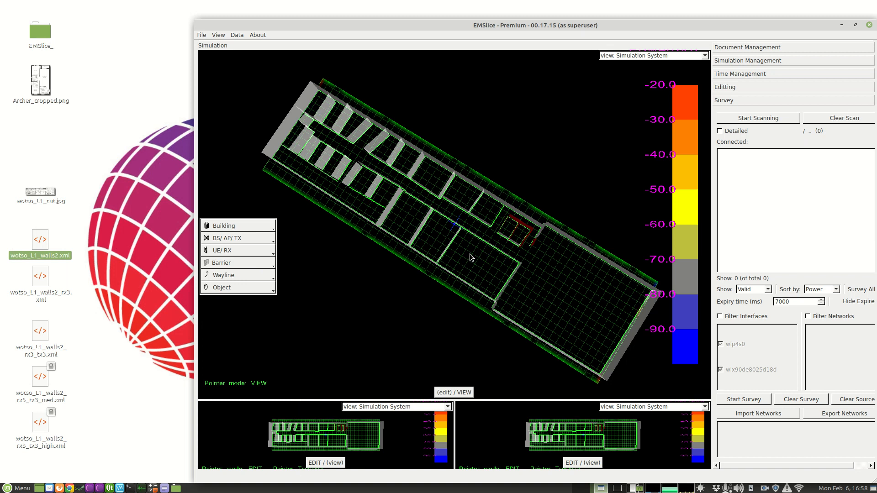
- Turn the building's floorplan display back on, apply it, and close the edit dialog
{"action": "left_click", "coordinate": [245, 228]}
{"action": "left_click", "coordinate": [229, 241]}
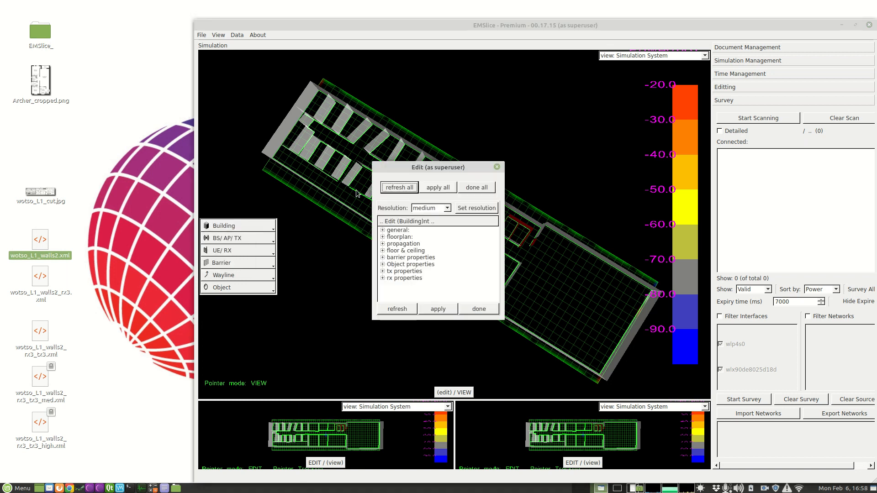
{"action": "left_click_drag", "start_coordinate": [410, 169], "coordinate": [68, 318]}
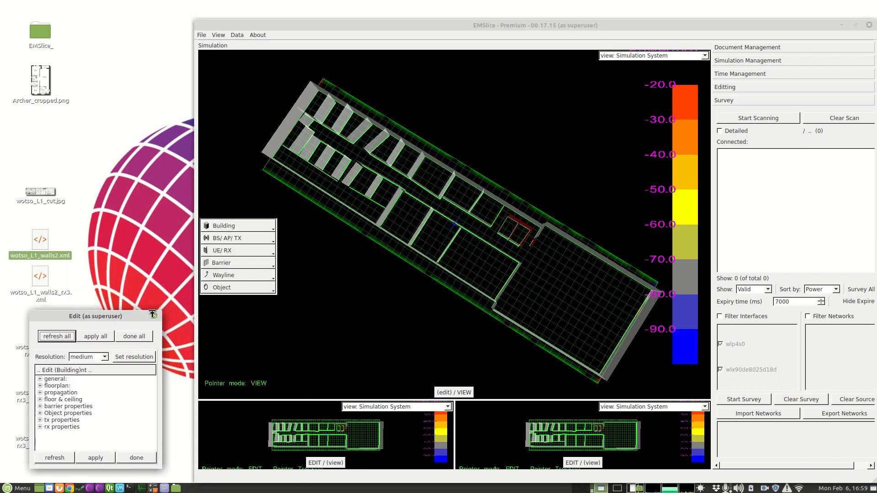
{"action": "left_click_drag", "start_coordinate": [159, 312], "coordinate": [284, 231]}
{"action": "left_click", "coordinate": [40, 304]}
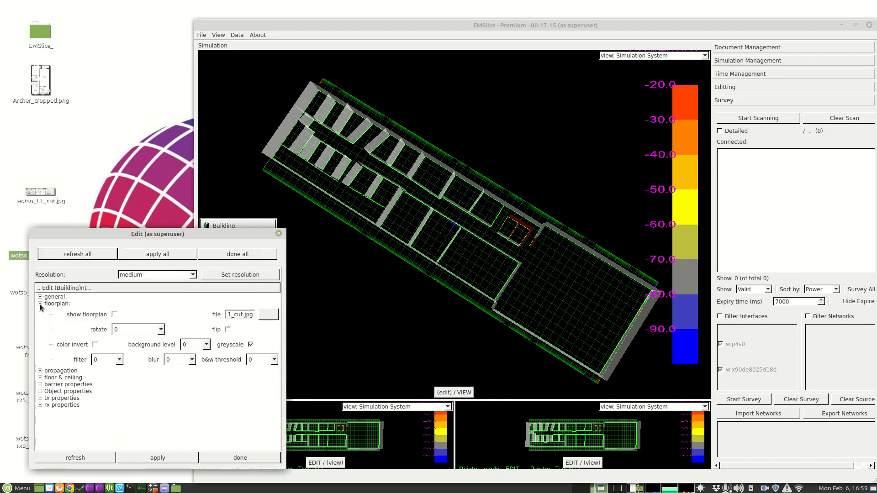
{"action": "left_click", "coordinate": [114, 314]}
{"action": "left_click", "coordinate": [148, 457]}
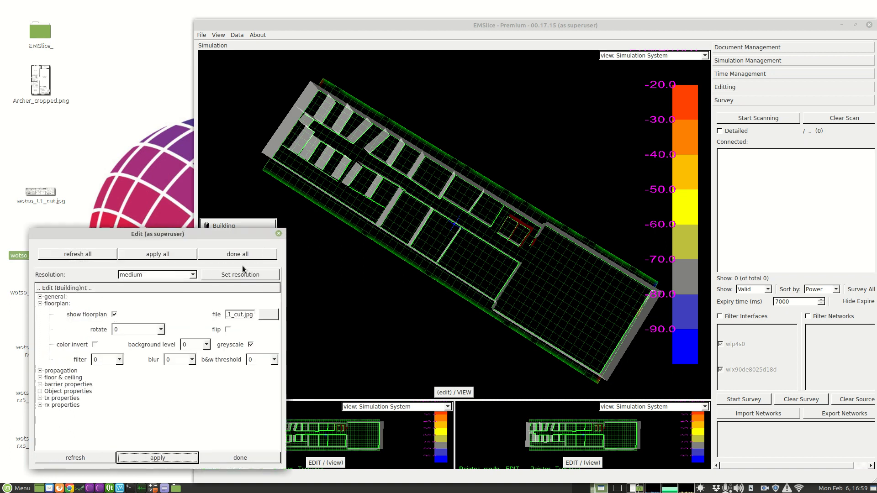
{"action": "left_click", "coordinate": [278, 234]}
{"action": "left_click_drag", "start_coordinate": [280, 235], "coordinate": [340, 222]}
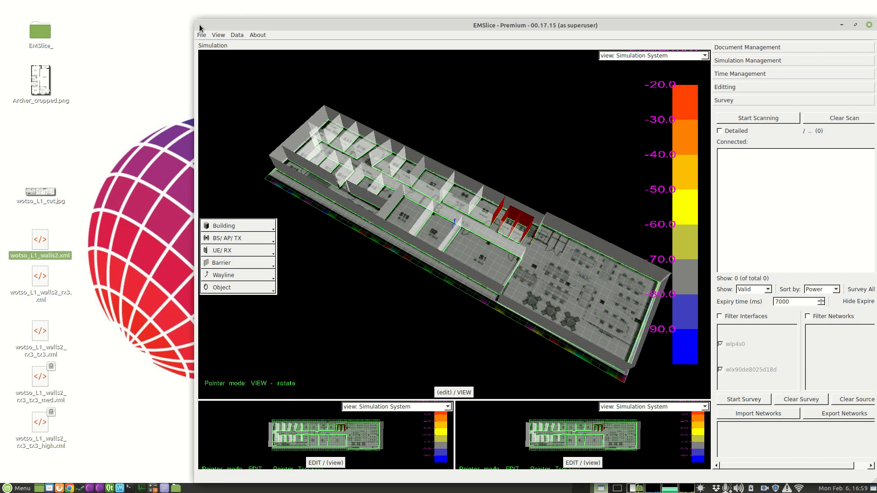
- Maximize the simulation window and widen the survey area beside the model
{"action": "mouse_move", "coordinate": [205, 25]}
{"action": "left_mouse_down"}
{"action": "mouse_move", "coordinate": [193, 21]}
{"action": "mouse_move", "coordinate": [204, 25]}
{"action": "left_mouse_up"}
{"action": "double_click", "coordinate": [465, 24]}
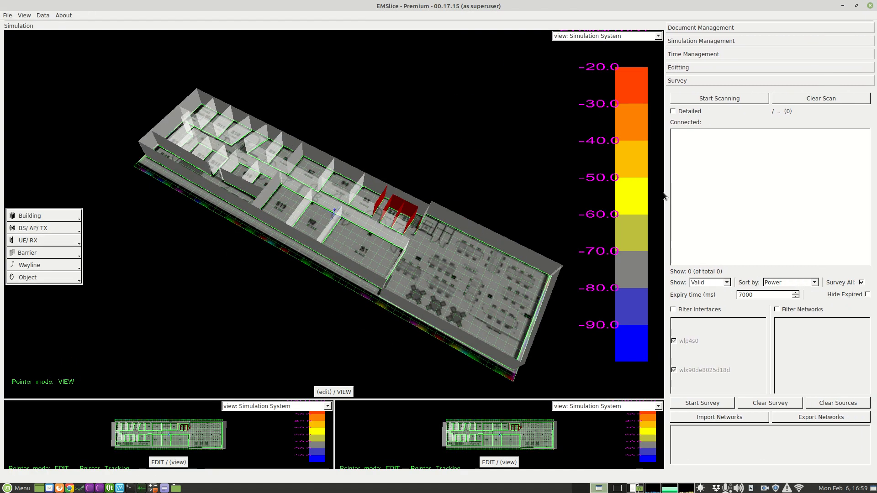
{"action": "left_click_drag", "start_coordinate": [665, 193], "coordinate": [626, 191]}
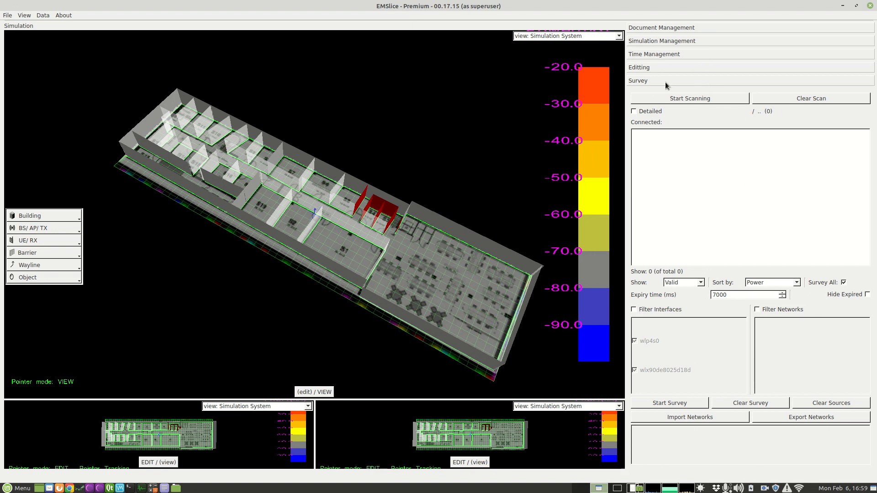
- Start scanning for Wi-Fi networks and show the found networks in an enlarged, detailed list
{"action": "left_click", "coordinate": [680, 101]}
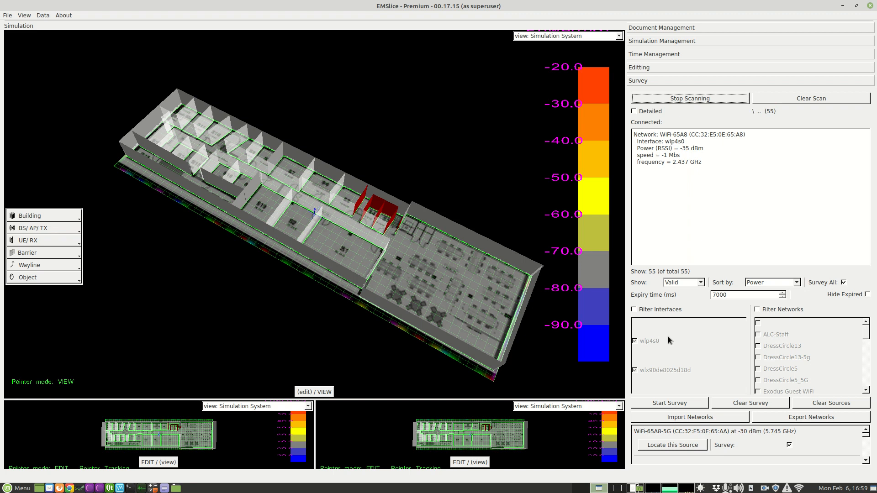
{"action": "left_click_drag", "start_coordinate": [741, 423], "coordinate": [741, 306]}
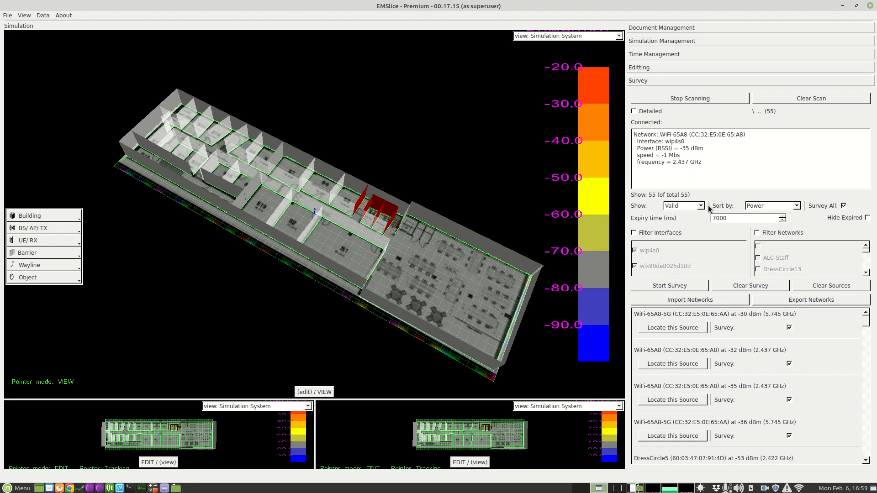
{"action": "left_click", "coordinate": [651, 113]}
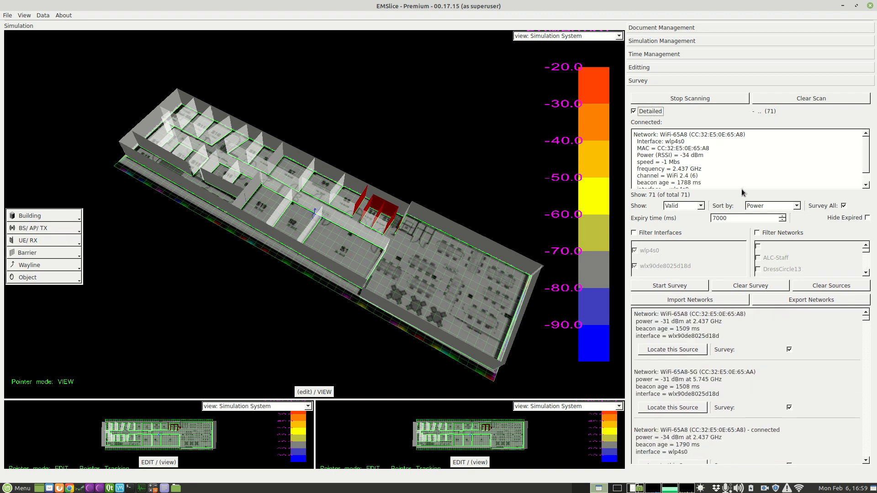
- Try the interface filter on the scan results with wlp4s0 excluded, include both interfaces again, and turn the filter off
{"action": "left_click_drag", "start_coordinate": [741, 191], "coordinate": [741, 232]}
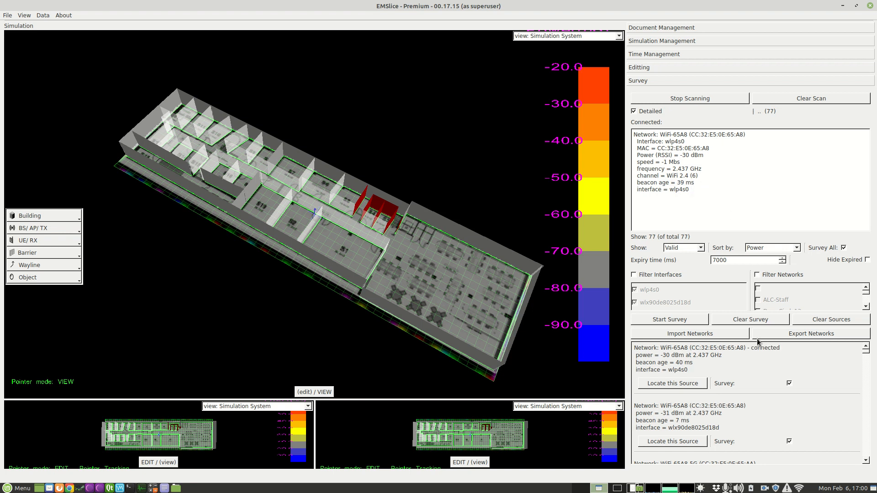
{"action": "left_click_drag", "start_coordinate": [757, 337], "coordinate": [727, 274]}
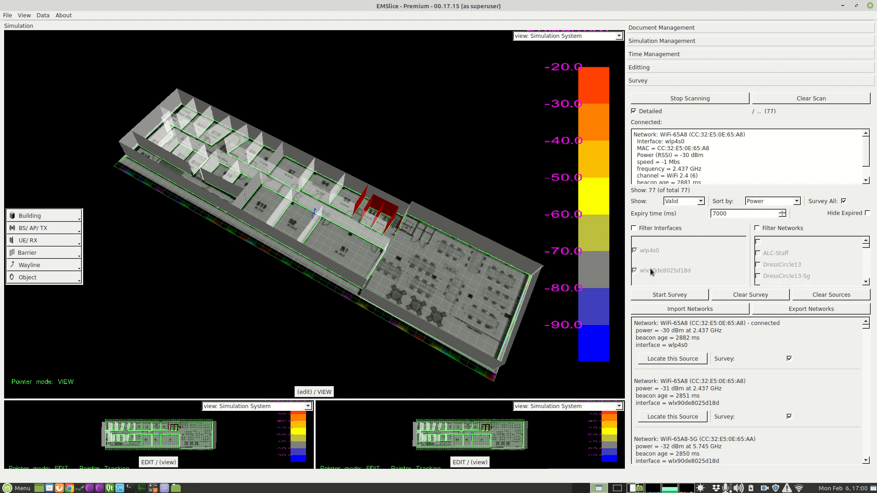
{"action": "left_click", "coordinate": [649, 231]}
{"action": "left_click", "coordinate": [636, 251]}
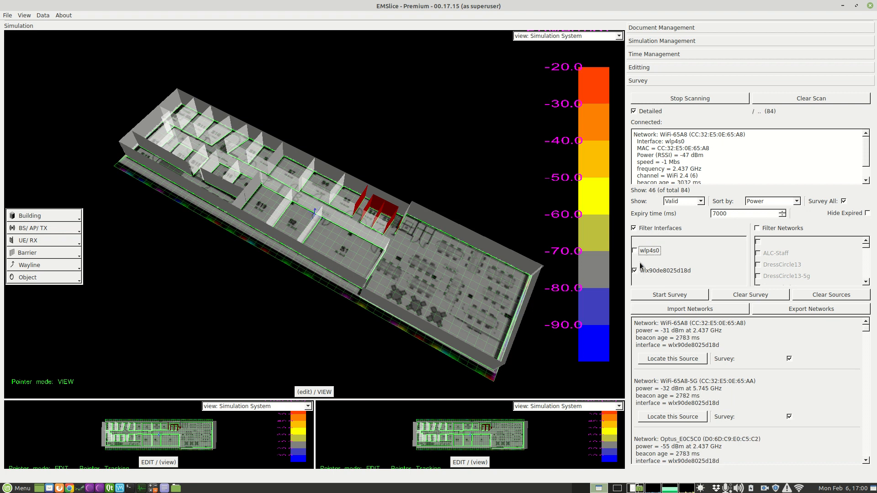
{"action": "left_click", "coordinate": [635, 251]}
{"action": "left_click", "coordinate": [634, 270]}
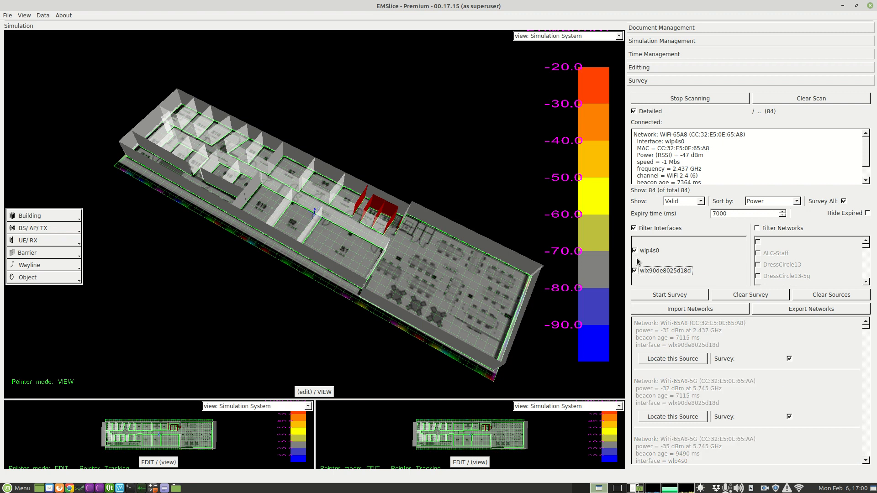
{"action": "left_click", "coordinate": [652, 229]}
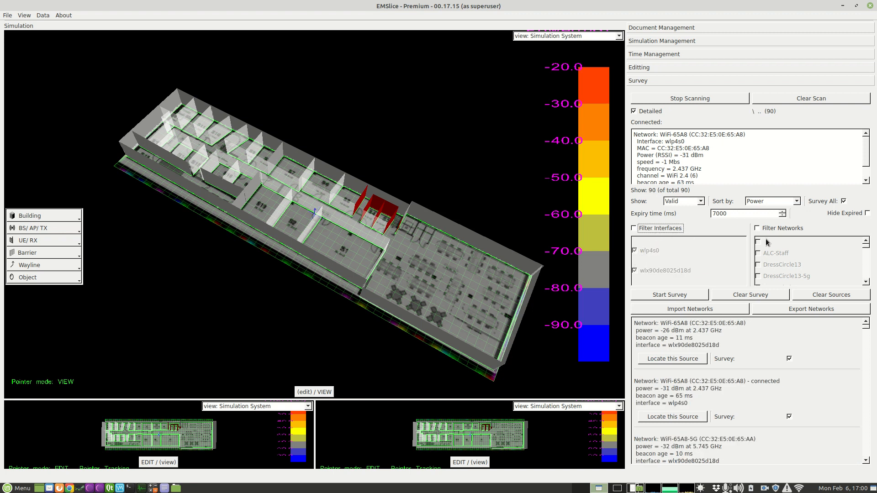
- Mark DressCircle5_5G, LCANZ and NAP-Guest in the network filter, turn the filter off, and enlarge the results list
{"action": "left_click", "coordinate": [781, 228]}
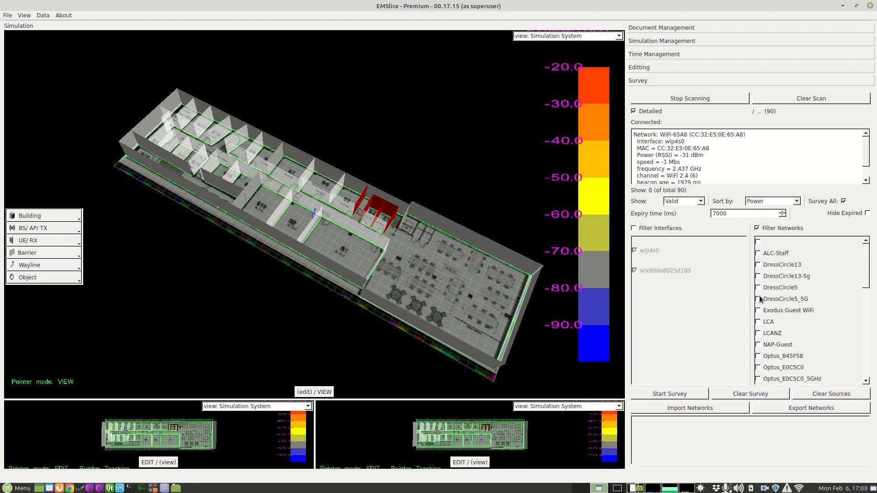
{"action": "left_click", "coordinate": [759, 299]}
{"action": "left_click", "coordinate": [759, 333]}
{"action": "left_click", "coordinate": [759, 344]}
{"action": "left_click", "coordinate": [770, 230]}
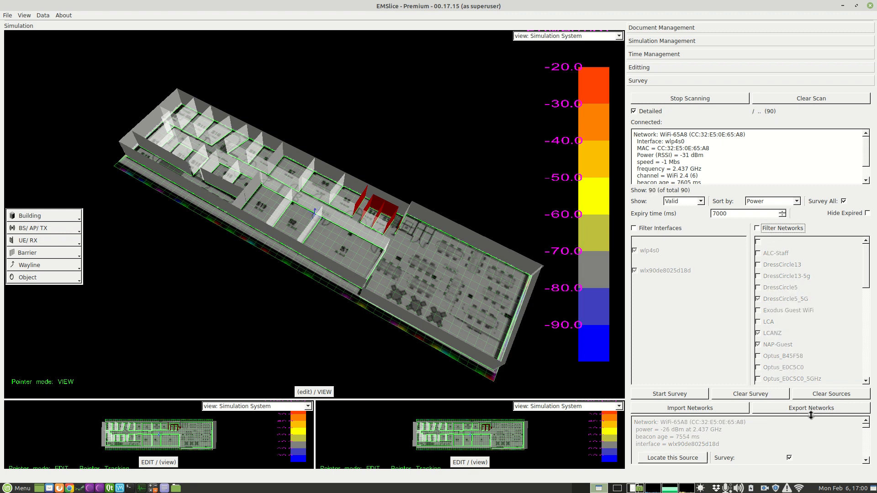
{"action": "left_click_drag", "start_coordinate": [792, 415], "coordinate": [797, 298]}
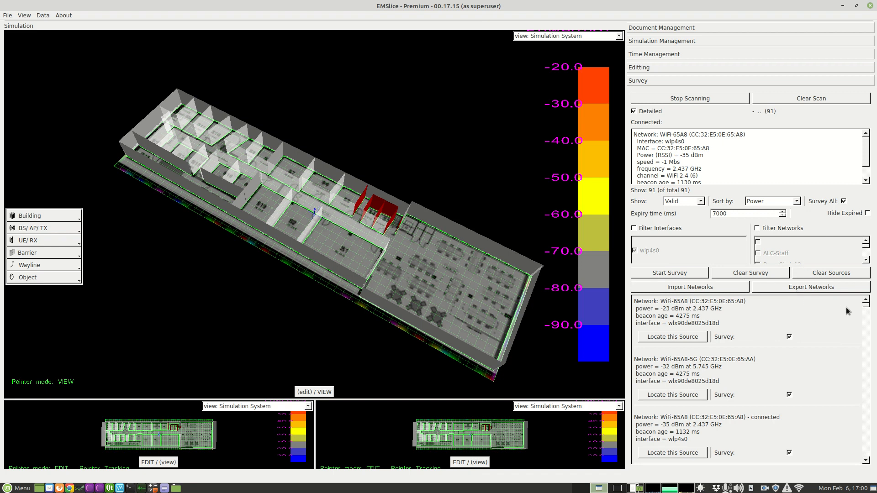
{"action": "left_click_drag", "start_coordinate": [866, 305], "coordinate": [869, 276]}
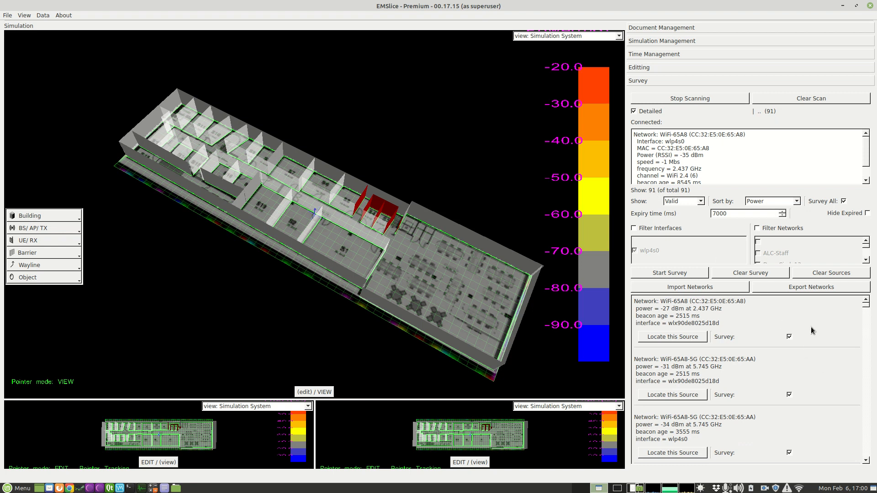
- Filter the scan results by interface, excluding wlp4s0
{"action": "left_click_drag", "start_coordinate": [767, 294], "coordinate": [767, 361]}
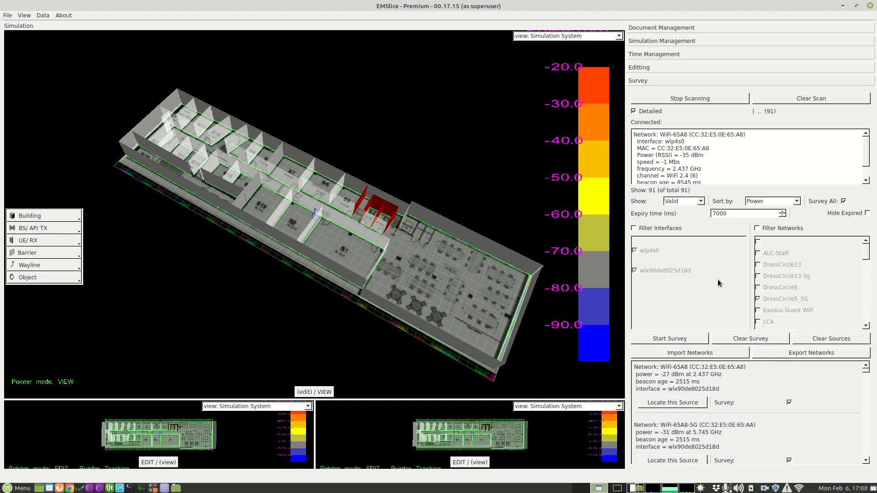
{"action": "left_click", "coordinate": [667, 230]}
{"action": "left_click", "coordinate": [649, 250]}
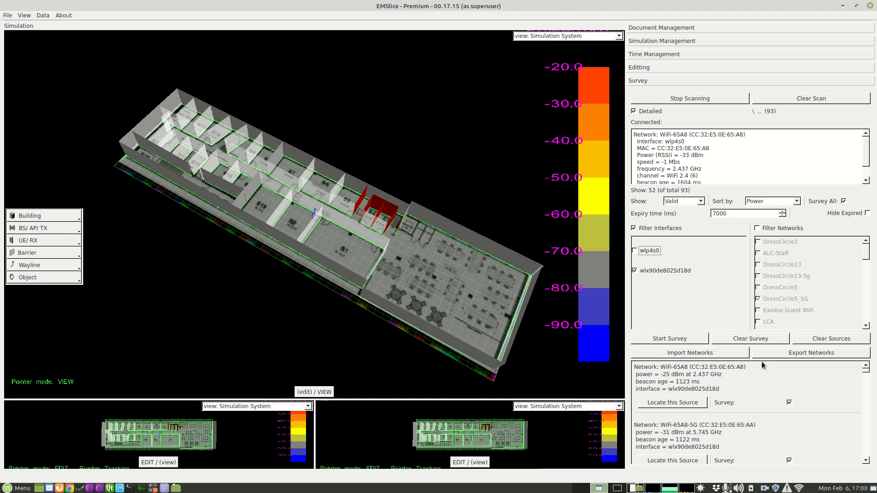
{"action": "left_click_drag", "start_coordinate": [758, 360], "coordinate": [758, 326]}
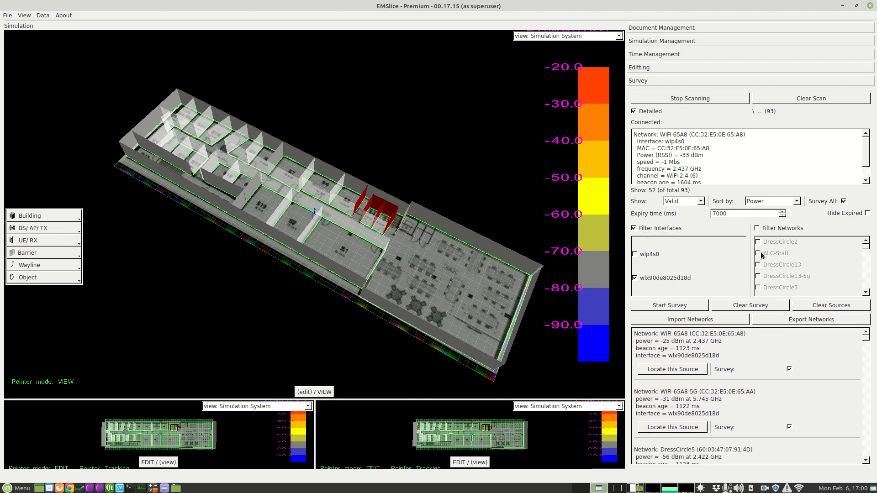
- Enable the network filter, add ALC-Staff to it, and remove NAP-Guest and LCANZ
{"action": "left_click", "coordinate": [779, 229]}
{"action": "left_click", "coordinate": [766, 256]}
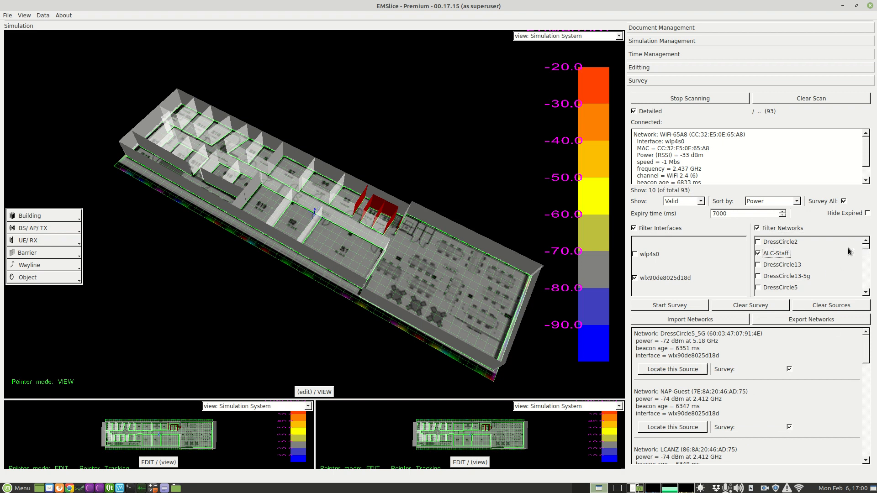
{"action": "scroll", "coordinate": [866, 254], "scroll_direction": "down", "scroll_amount": 2}
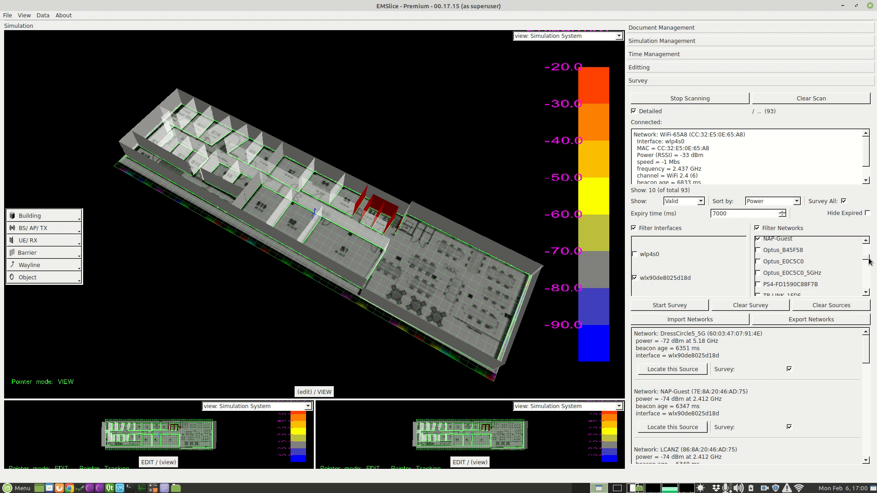
{"action": "left_click", "coordinate": [758, 271]}
{"action": "left_click", "coordinate": [758, 260]}
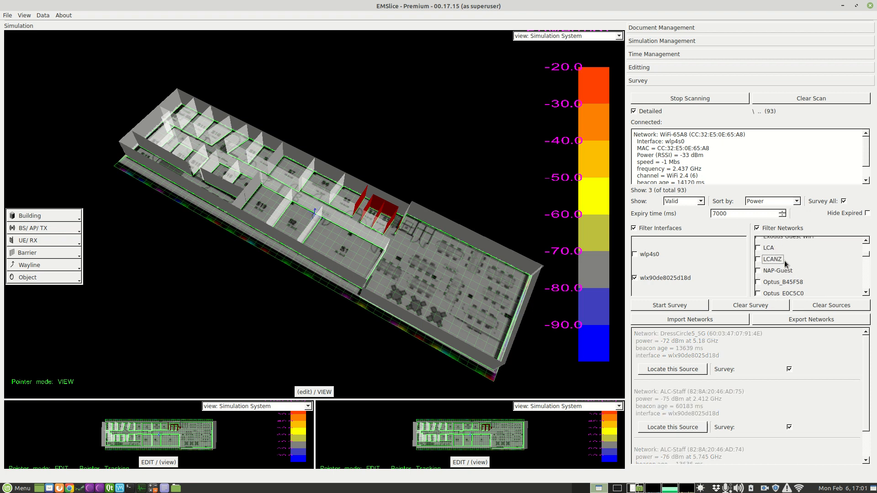
{"action": "scroll", "coordinate": [867, 260], "scroll_direction": "down", "scroll_amount": 2}
{"action": "left_click_drag", "start_coordinate": [867, 261], "coordinate": [866, 289]}
{"action": "scroll", "coordinate": [866, 289], "scroll_direction": "up", "scroll_amount": 5}
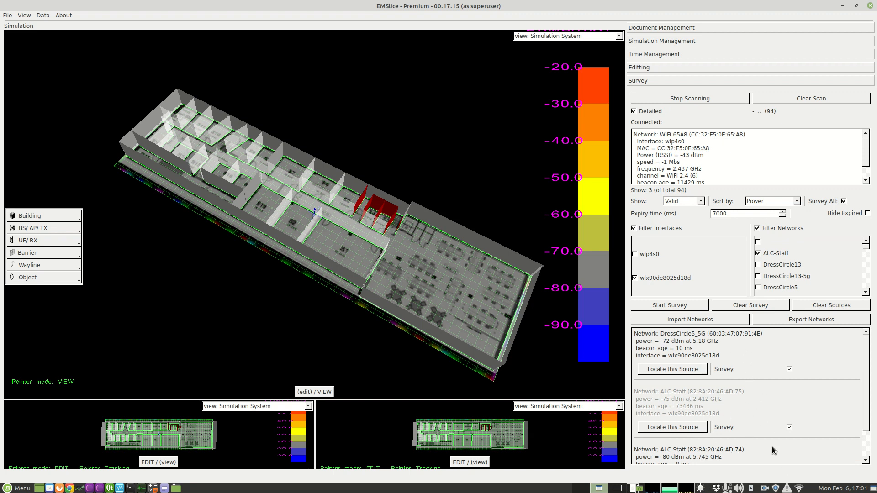
- Turn off the interface and network filters and call up the network export
{"action": "left_click", "coordinate": [659, 229]}
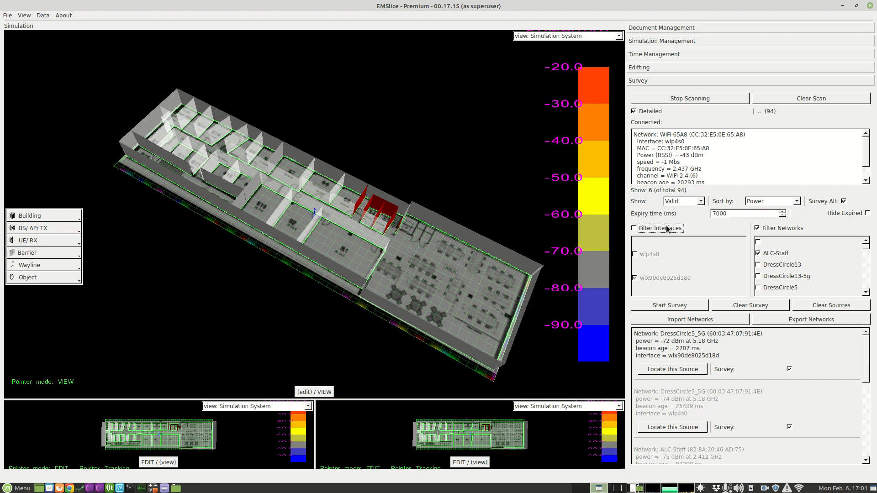
{"action": "left_click", "coordinate": [780, 231]}
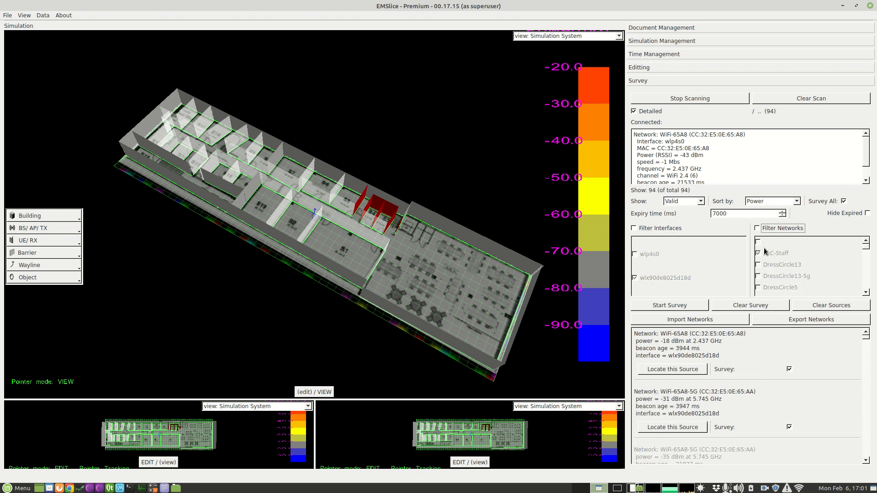
{"action": "left_click", "coordinate": [790, 321]}
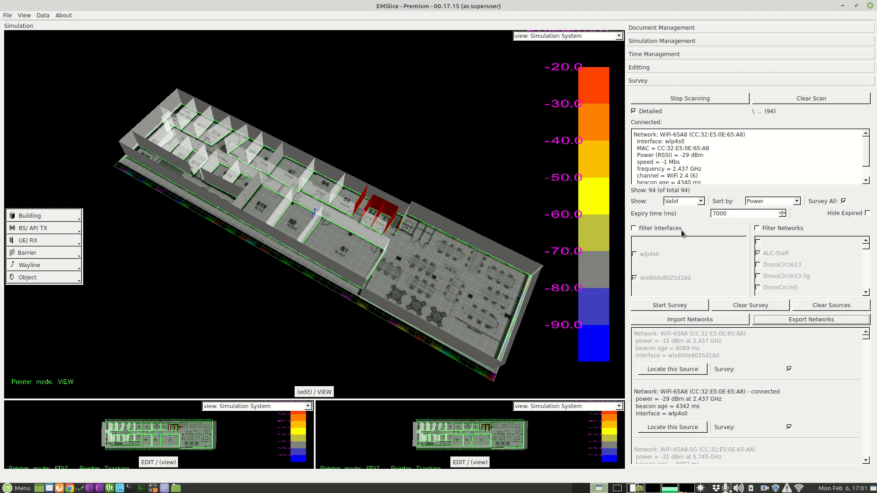
- Run a Wi-Fi survey with measurement points across the building's large open-plan room, and stop the survey and the scanning
{"action": "left_click", "coordinate": [648, 306]}
{"action": "left_click", "coordinate": [684, 309]}
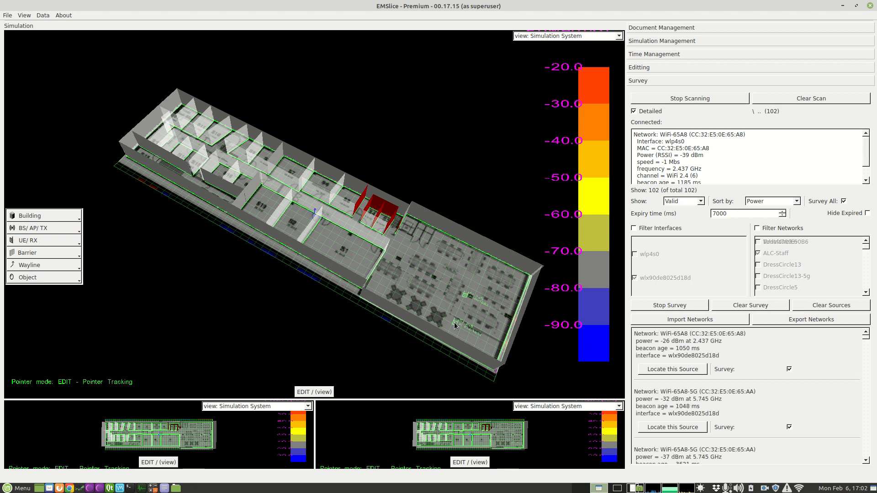
{"action": "left_click", "coordinate": [455, 323]}
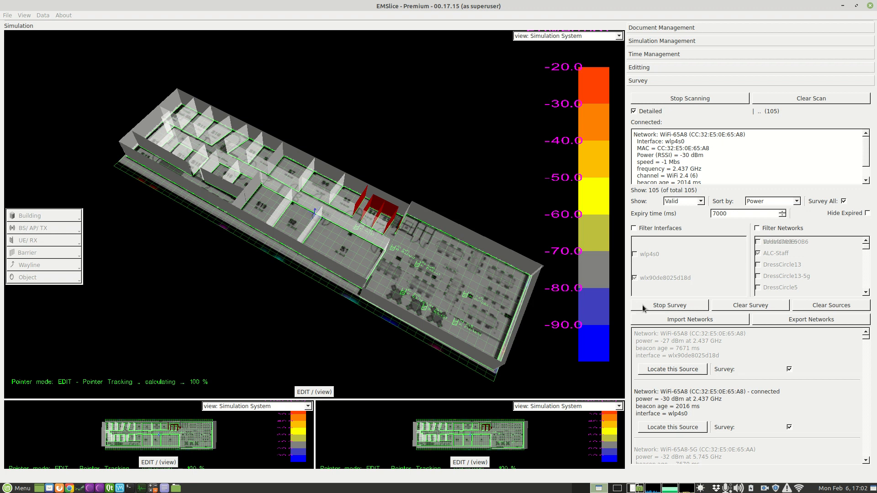
{"action": "left_click", "coordinate": [678, 305]}
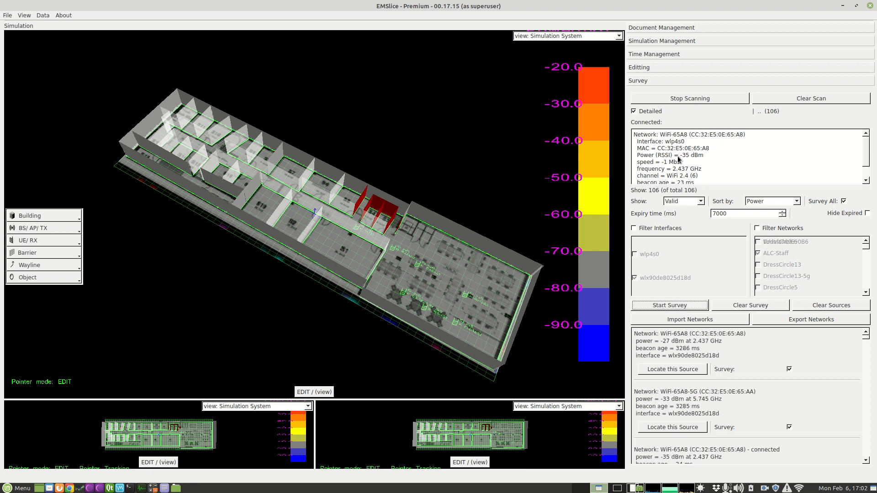
{"action": "left_click", "coordinate": [691, 100]}
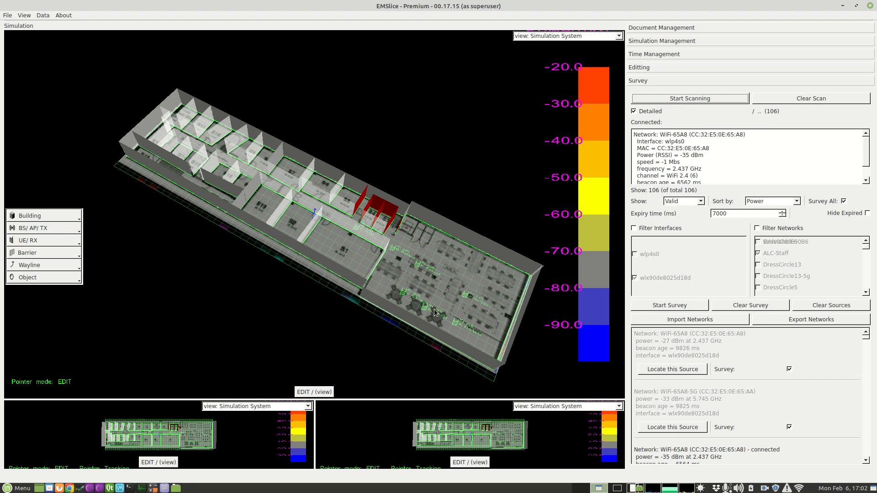
- Replace the current building with the saved model wotso_L1_walls2_rx3.xml from the desktop
{"action": "left_click_drag", "start_coordinate": [298, 6], "coordinate": [396, 14]}
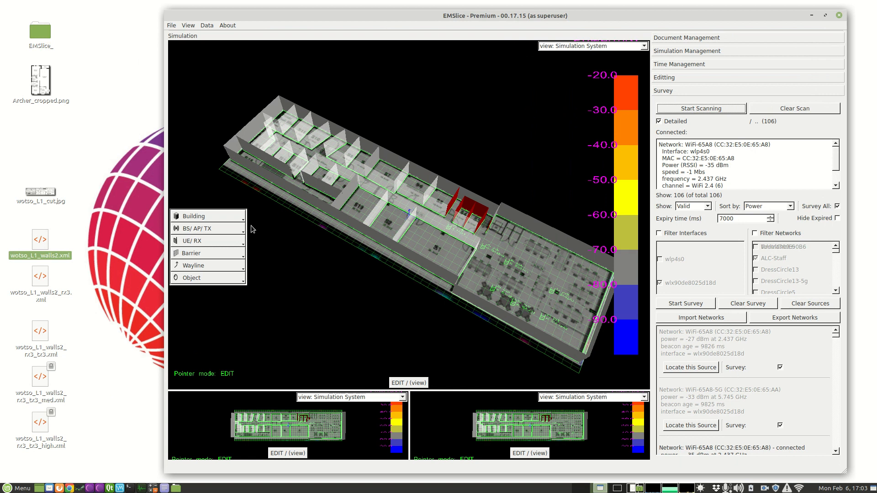
{"action": "left_click", "coordinate": [207, 217]}
{"action": "left_click", "coordinate": [193, 259]}
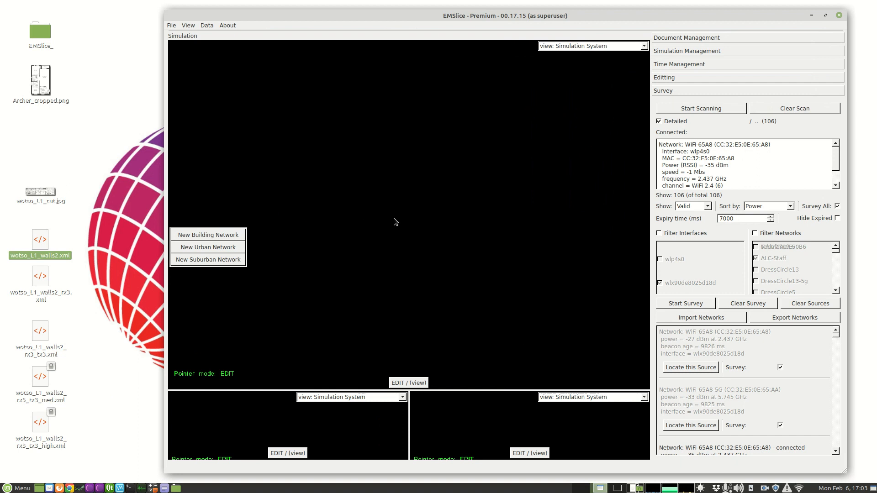
{"action": "left_click", "coordinate": [42, 278]}
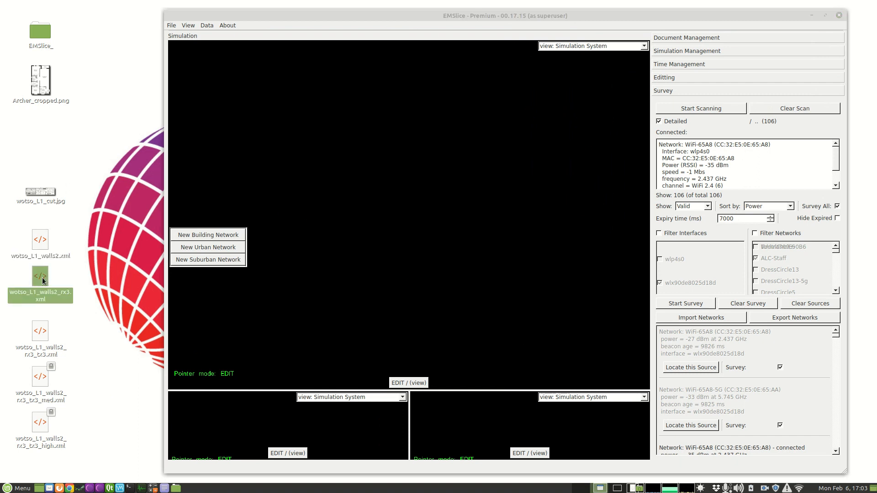
{"action": "left_click_drag", "start_coordinate": [40, 277], "coordinate": [405, 187]}
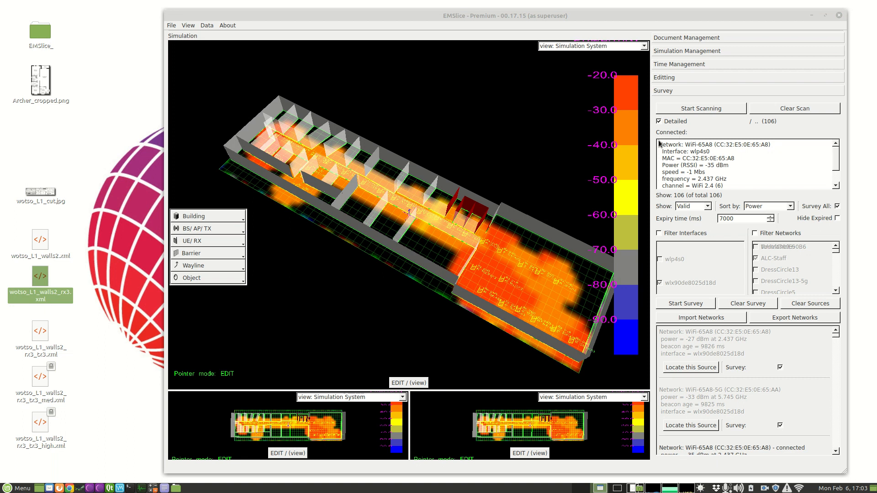
- Clear the scan results and widen the model view to examine the loaded coverage heatmap from above
{"action": "left_click", "coordinate": [776, 110]}
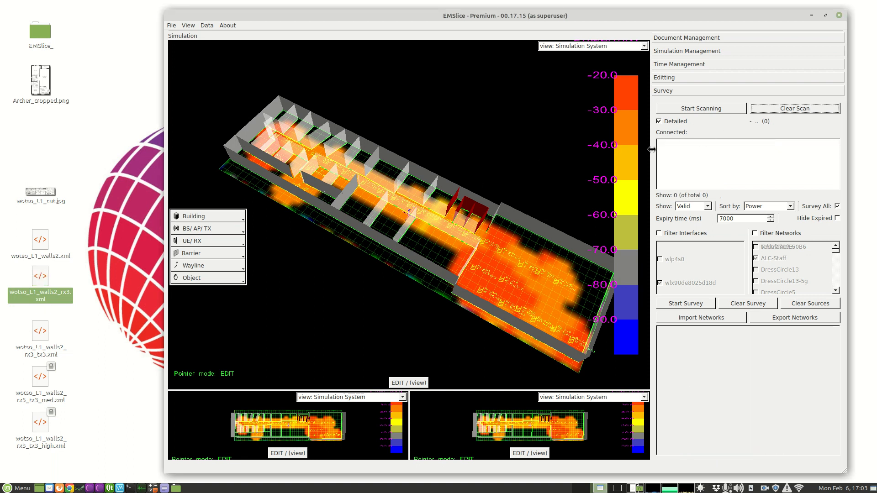
{"action": "left_click_drag", "start_coordinate": [651, 150], "coordinate": [852, 149]}
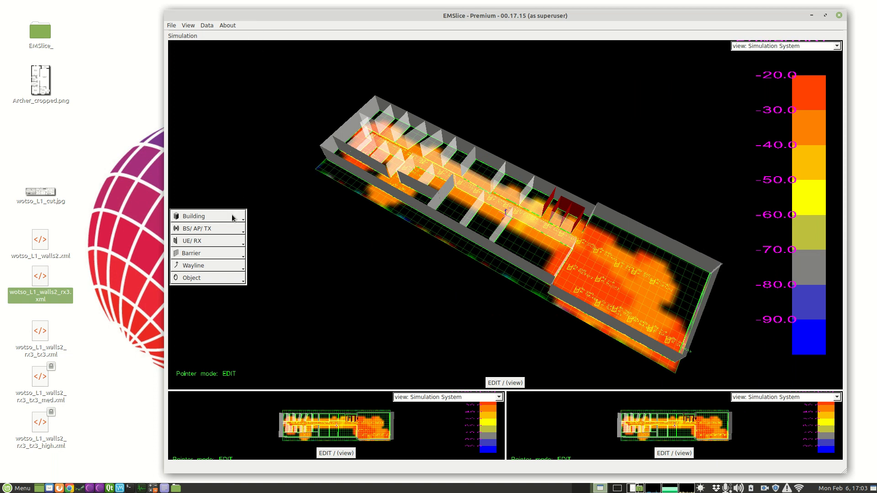
{"action": "left_click", "coordinate": [509, 383]}
{"action": "left_click_drag", "start_coordinate": [469, 277], "coordinate": [470, 303]}
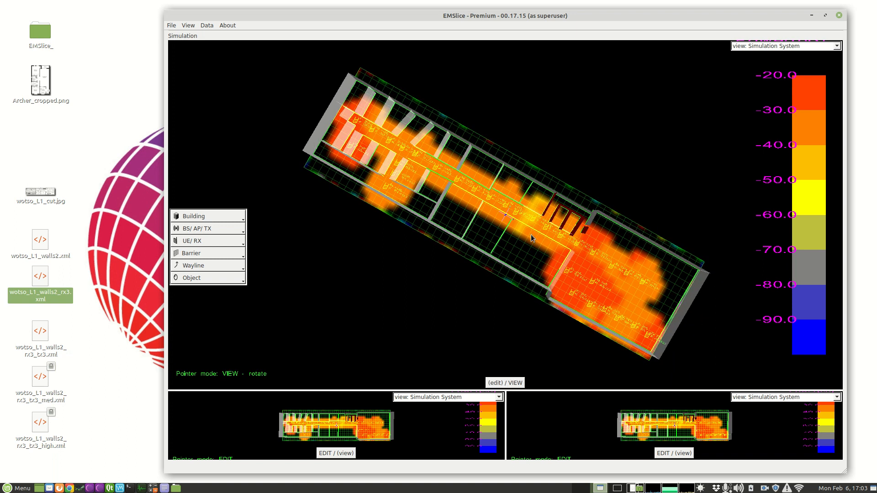
{"action": "left_click_drag", "start_coordinate": [532, 238], "coordinate": [530, 210]}
{"action": "left_click_drag", "start_coordinate": [550, 252], "coordinate": [552, 283]}
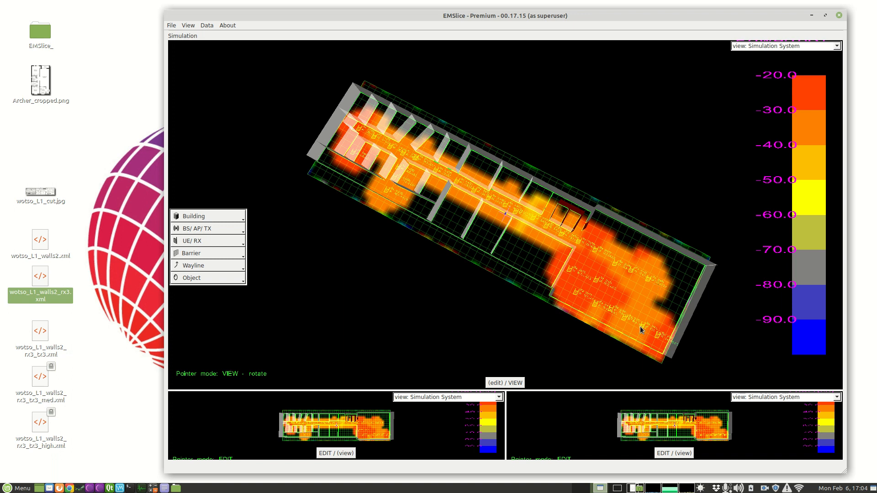
- List all of the building's networks for editing and place the list beside the narrowed simulation window
{"action": "left_click", "coordinate": [217, 221]}
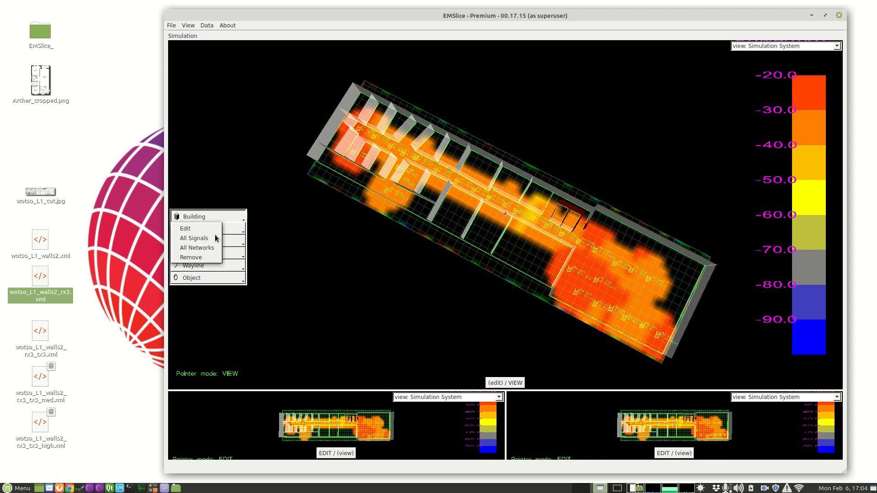
{"action": "left_click", "coordinate": [208, 246]}
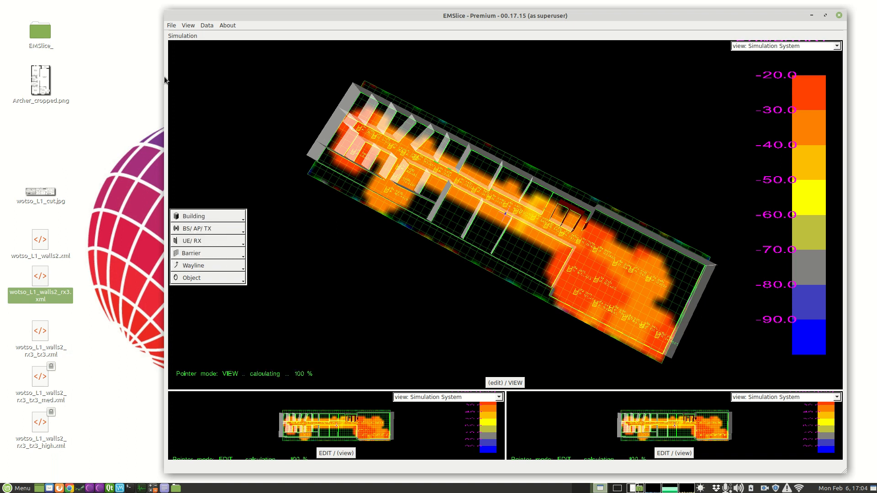
{"action": "left_click_drag", "start_coordinate": [165, 76], "coordinate": [258, 76]}
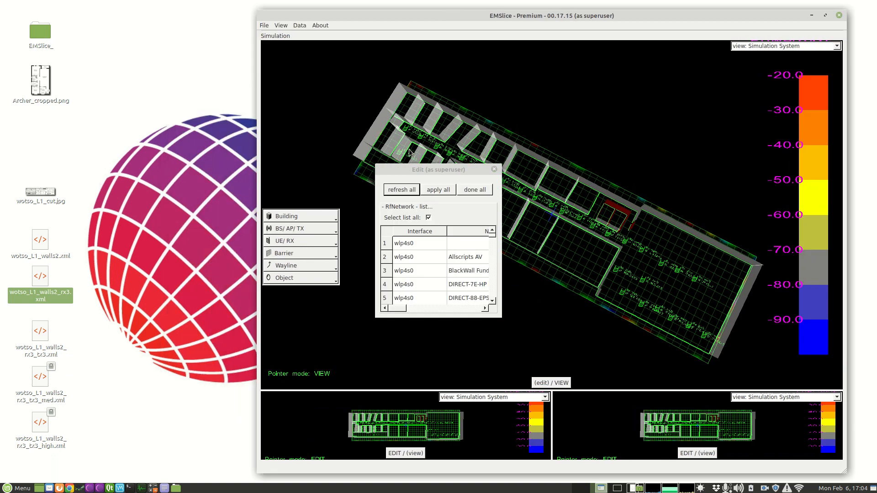
{"action": "left_click_drag", "start_coordinate": [441, 171], "coordinate": [77, 19]}
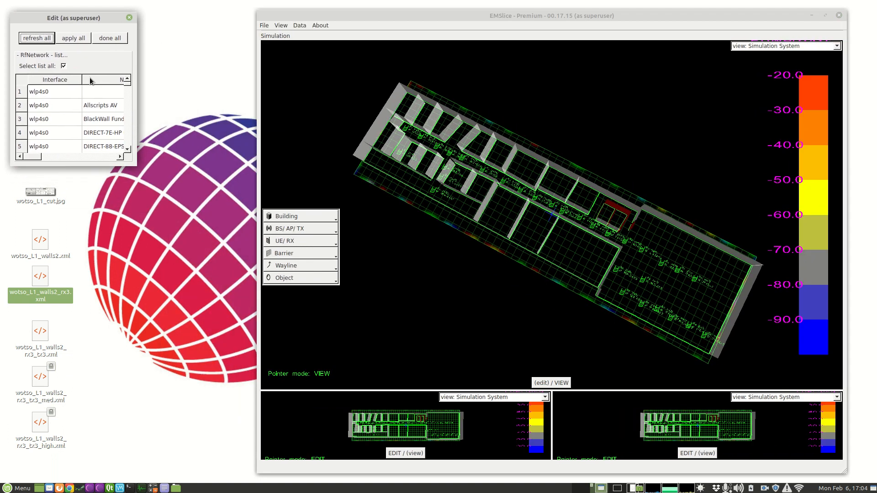
- Enlarge the building's network list window and deselect every network whose signals are listed
{"action": "left_click", "coordinate": [318, 218]}
{"action": "left_click", "coordinate": [290, 239]}
{"action": "left_click_drag", "start_coordinate": [137, 165], "coordinate": [465, 468]}
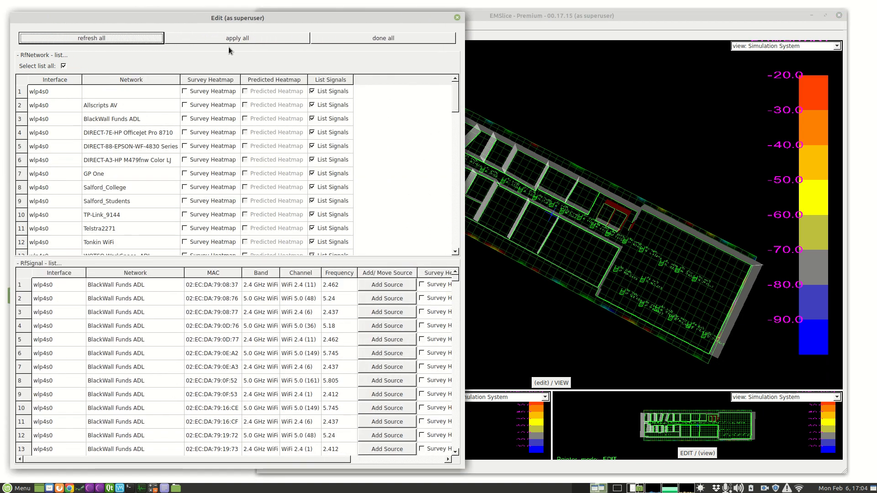
{"action": "left_click", "coordinate": [63, 66]}
- List only the signals of the WOTSO WorkSpace ADL network on interface wlx90de8025d18d and widen the list window to fit all its columns
{"action": "mouse_move", "coordinate": [454, 93]}
{"action": "left_mouse_down"}
{"action": "mouse_move", "coordinate": [455, 237]}
{"action": "mouse_move", "coordinate": [457, 93]}
{"action": "mouse_move", "coordinate": [458, 107]}
{"action": "left_mouse_up"}
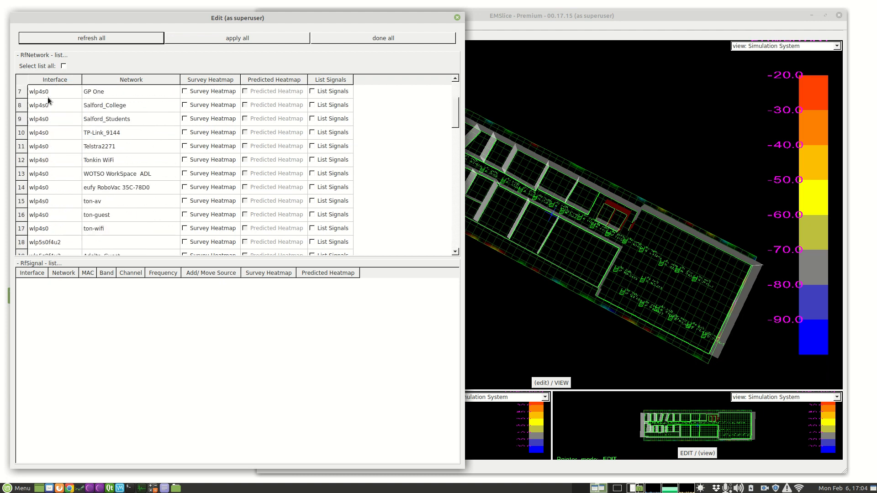
{"action": "scroll", "coordinate": [58, 181], "scroll_direction": "down", "scroll_amount": 3}
{"action": "scroll", "coordinate": [50, 204], "scroll_direction": "down", "scroll_amount": 7}
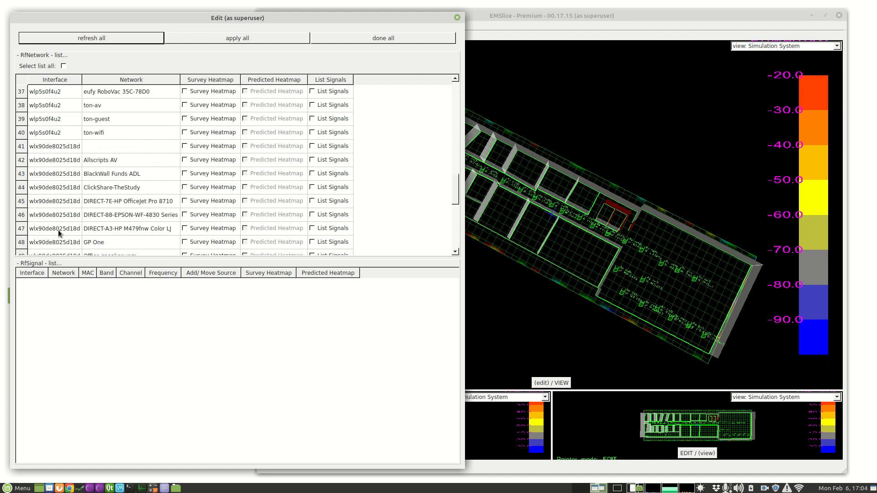
{"action": "scroll", "coordinate": [58, 230], "scroll_direction": "up", "scroll_amount": 3}
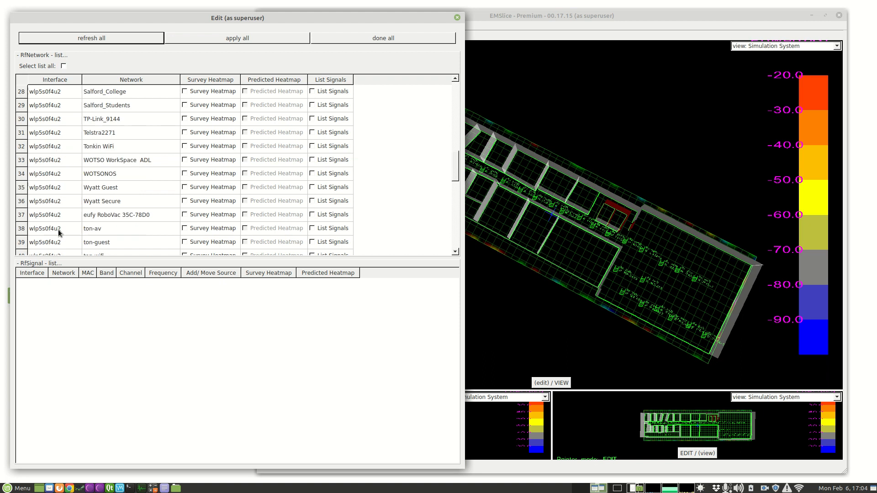
{"action": "scroll", "coordinate": [61, 230], "scroll_direction": "down", "scroll_amount": 2}
{"action": "scroll", "coordinate": [61, 206], "scroll_direction": "down", "scroll_amount": 3}
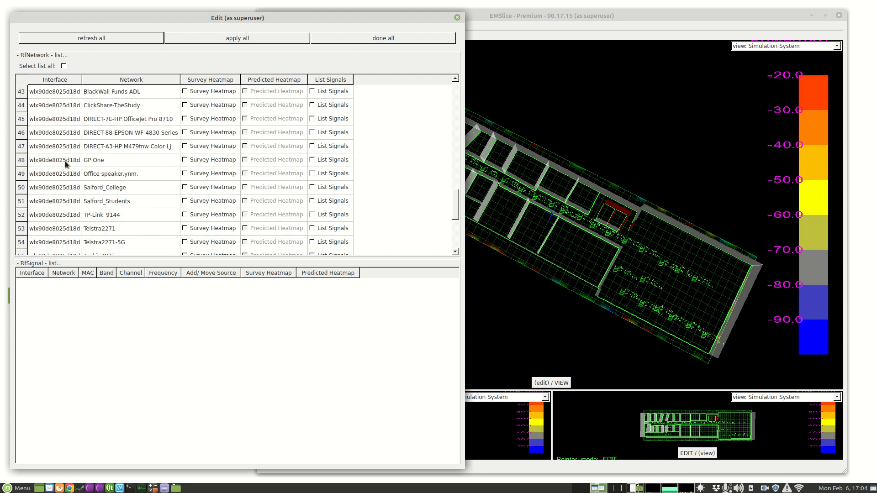
{"action": "scroll", "coordinate": [61, 158], "scroll_direction": "up", "scroll_amount": 1}
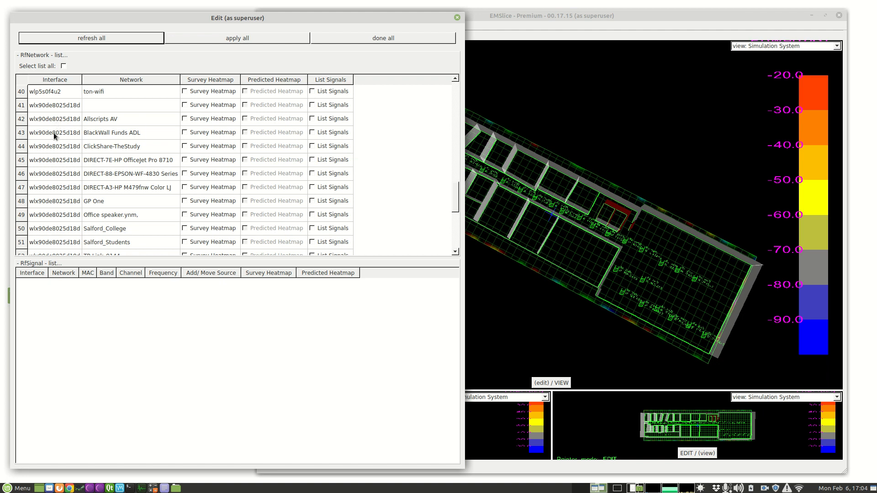
{"action": "scroll", "coordinate": [55, 121], "scroll_direction": "down", "scroll_amount": 4}
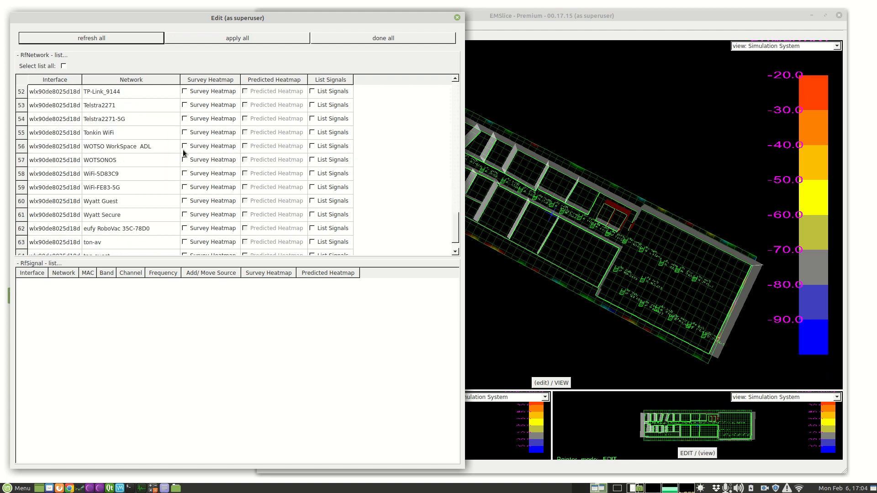
{"action": "left_click", "coordinate": [327, 146]}
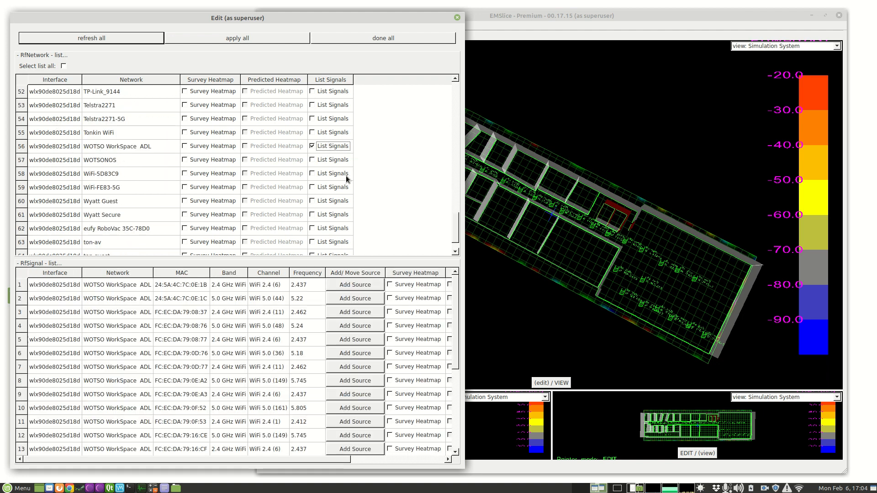
{"action": "left_click_drag", "start_coordinate": [465, 300], "coordinate": [579, 300]}
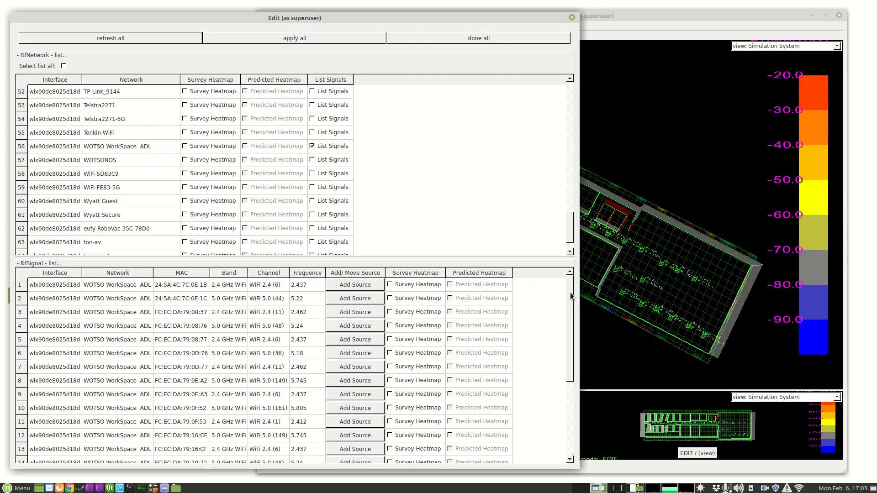
- Show the survey heatmap of the first WiFi 2.4 (11) signal and shift the list window aside to uncover the building model
{"action": "left_click", "coordinate": [46, 314]}
{"action": "left_click", "coordinate": [122, 313]}
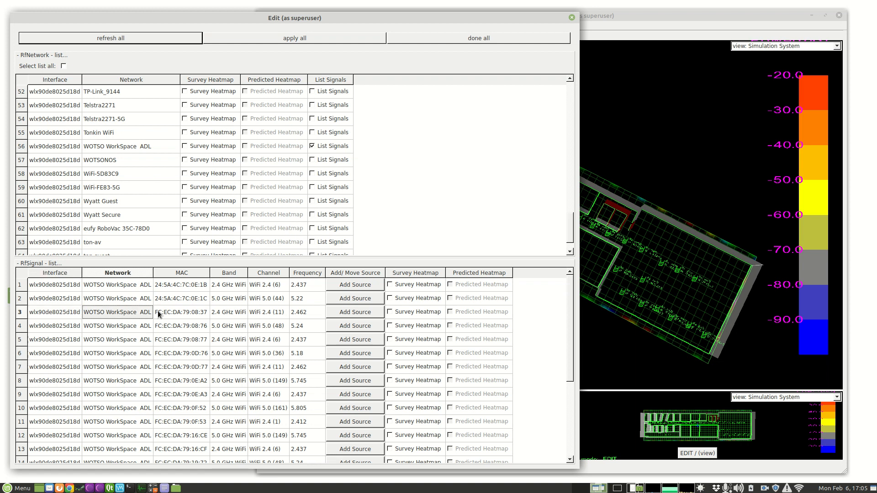
{"action": "scroll", "coordinate": [204, 341], "scroll_direction": "down", "scroll_amount": 4}
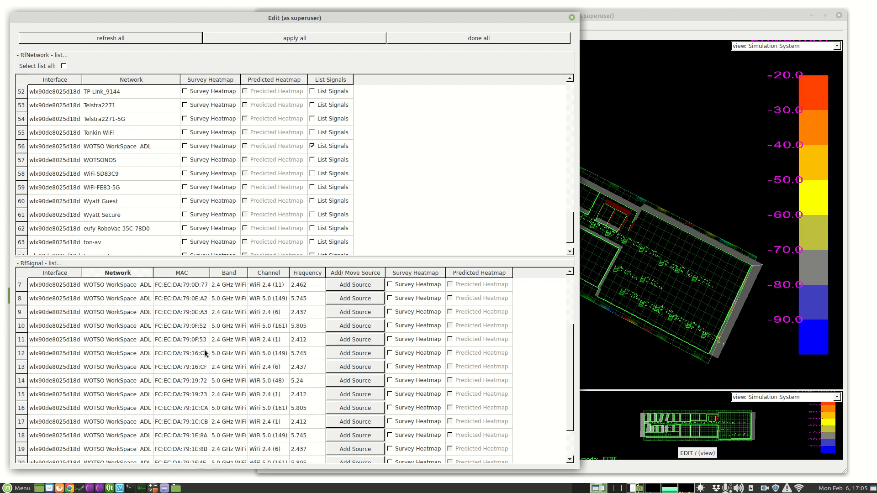
{"action": "scroll", "coordinate": [220, 358], "scroll_direction": "up", "scroll_amount": 4}
{"action": "scroll", "coordinate": [232, 289], "scroll_direction": "down", "scroll_amount": 2}
{"action": "scroll", "coordinate": [273, 352], "scroll_direction": "up", "scroll_amount": 2}
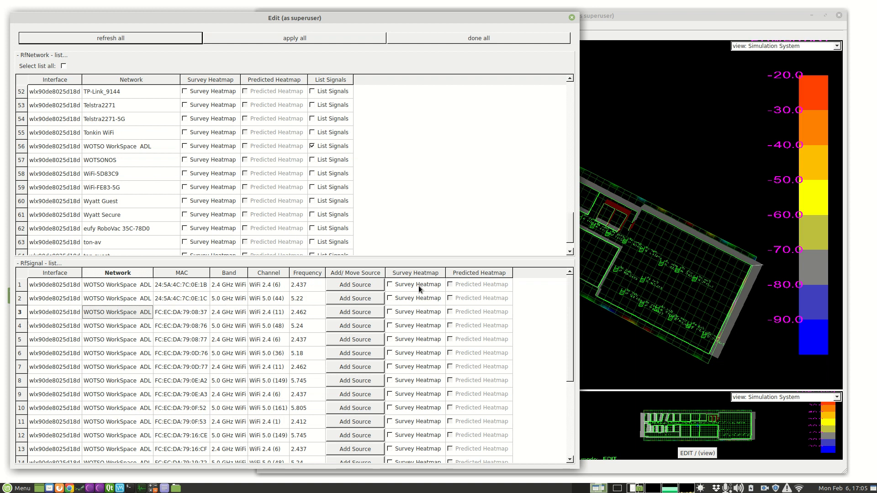
{"action": "left_click", "coordinate": [413, 313]}
{"action": "left_click", "coordinate": [414, 313]}
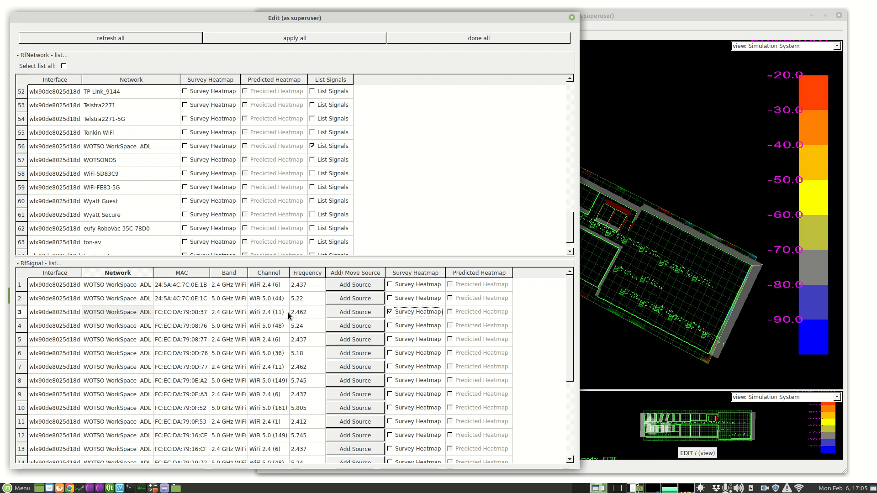
{"action": "left_click_drag", "start_coordinate": [507, 15], "coordinate": [250, 19]}
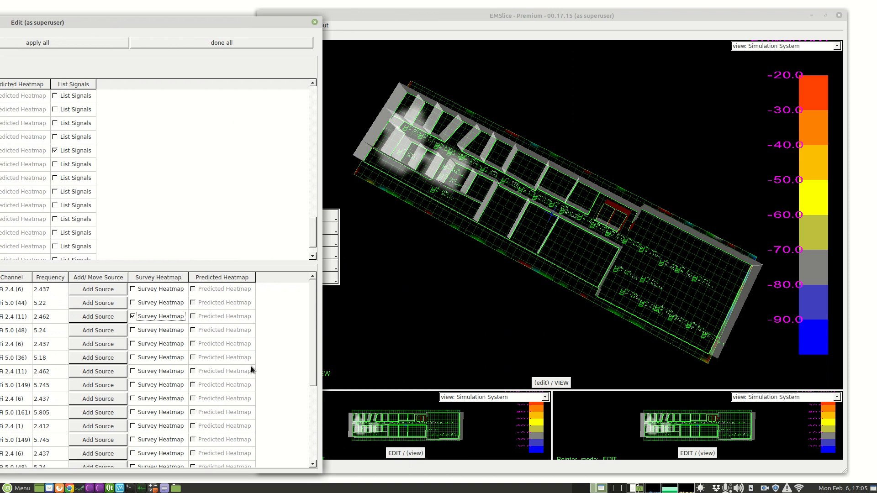
- Examine the survey heatmaps of the next four signals one by one: WiFi 5.0 (48), 2.4 (6), 5.0 (36) and 2.4 (11)
{"action": "left_click", "coordinate": [152, 330]}
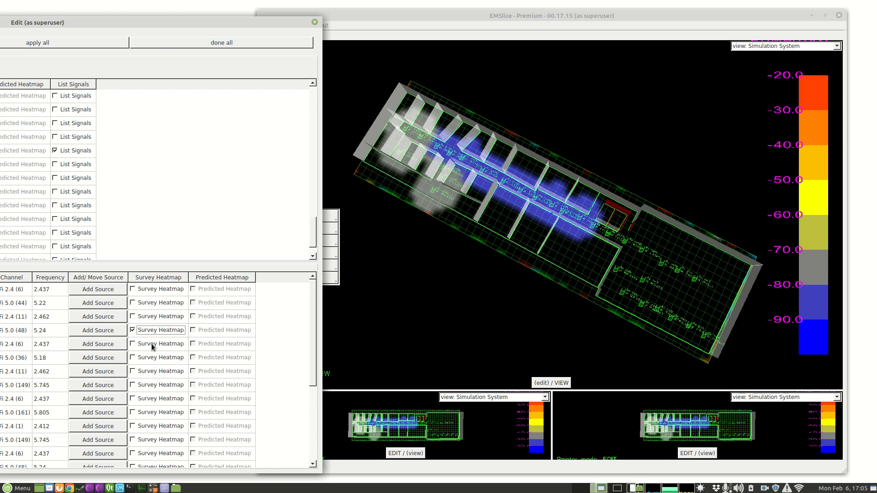
{"action": "left_click", "coordinate": [154, 346]}
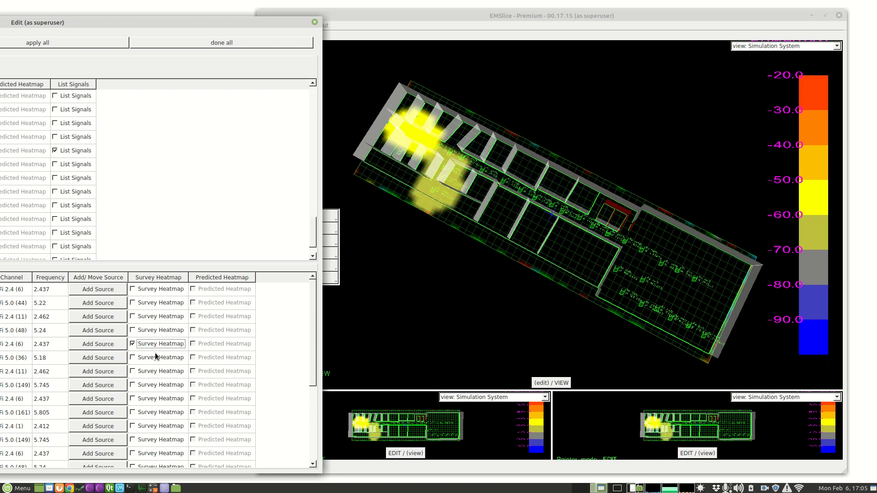
{"action": "left_click", "coordinate": [159, 361]}
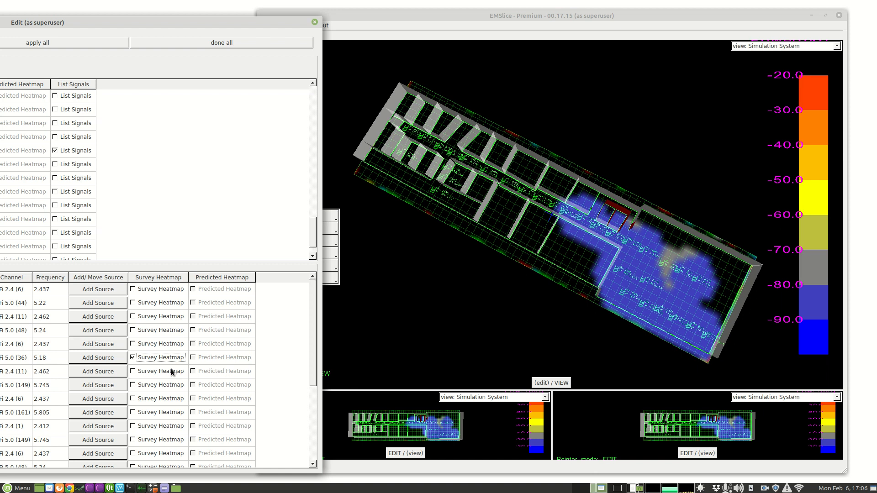
{"action": "left_click", "coordinate": [172, 372]}
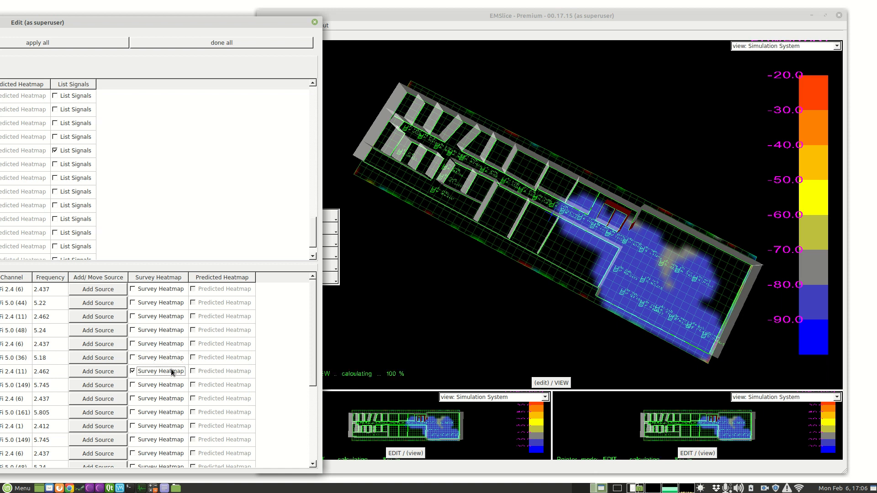
- Compare the survey heatmaps of the eight following signals, from the first WiFi 5.0 (149) signal to the 2.4 (1) signal after 5.0 (48)
{"action": "scroll", "coordinate": [172, 371], "scroll_direction": "down", "scroll_amount": 1}
{"action": "left_click", "coordinate": [163, 345]}
{"action": "left_click", "coordinate": [161, 356]}
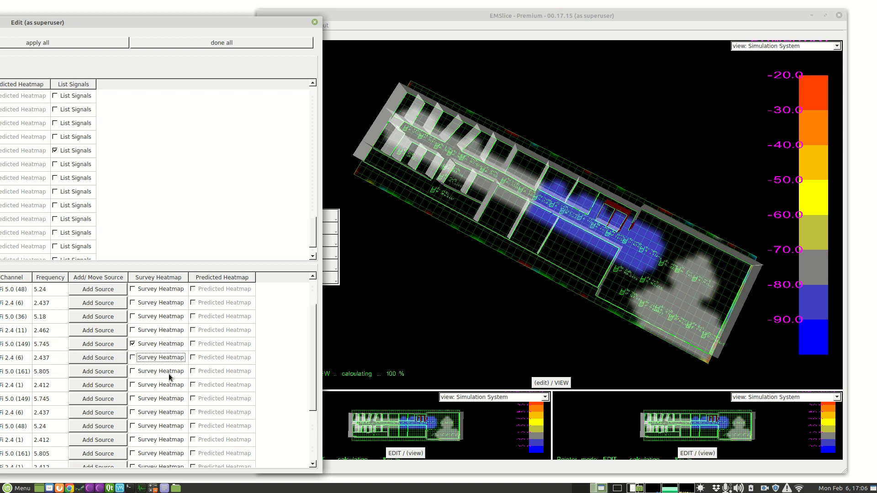
{"action": "left_click", "coordinate": [164, 371]}
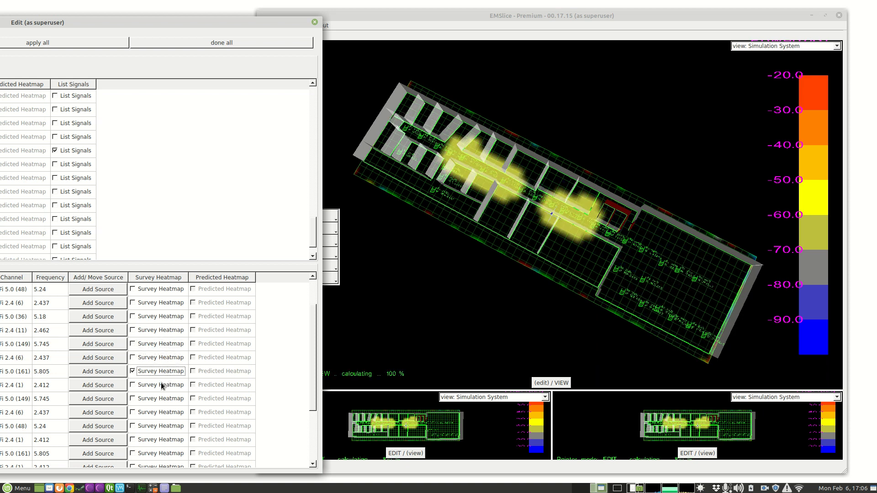
{"action": "left_click", "coordinate": [163, 396]}
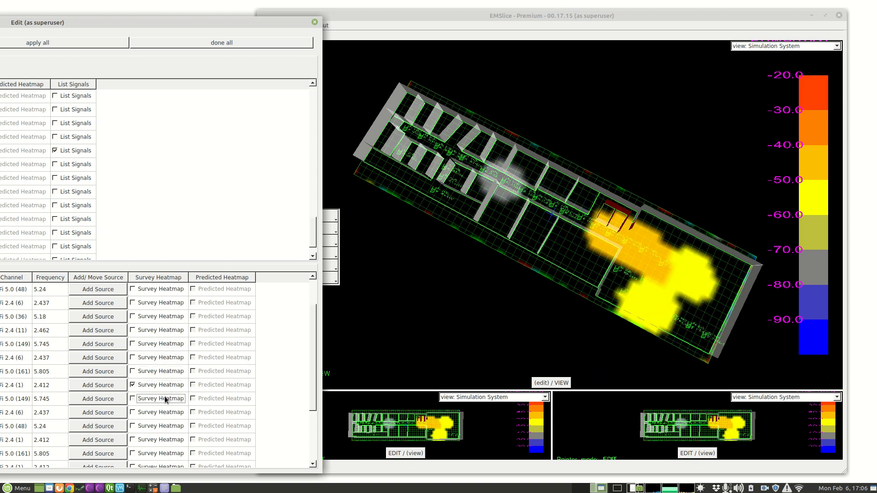
{"action": "left_click", "coordinate": [160, 412]}
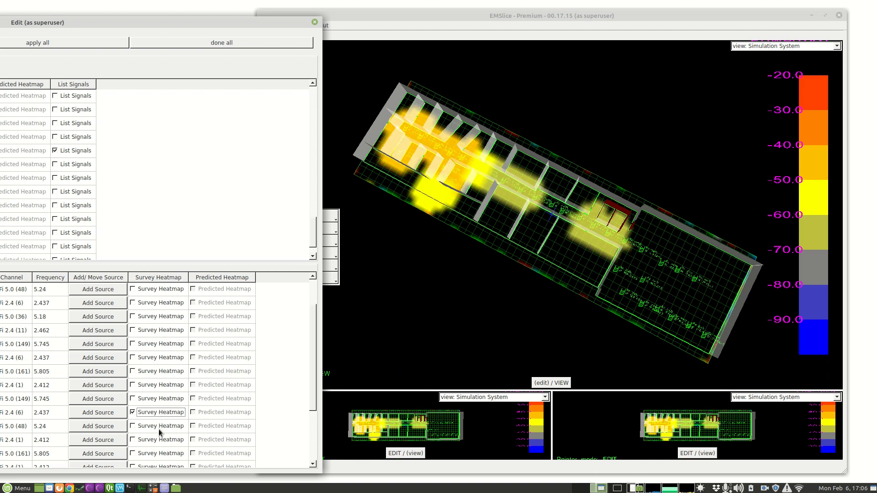
{"action": "left_click", "coordinate": [167, 426]}
{"action": "left_click", "coordinate": [164, 439]}
- Compare the survey heatmaps of the next five signals down to the last WiFi 5.0 (161), and return to the preceding 2.4 (6) signal
{"action": "scroll", "coordinate": [162, 440], "scroll_direction": "down", "scroll_amount": 2}
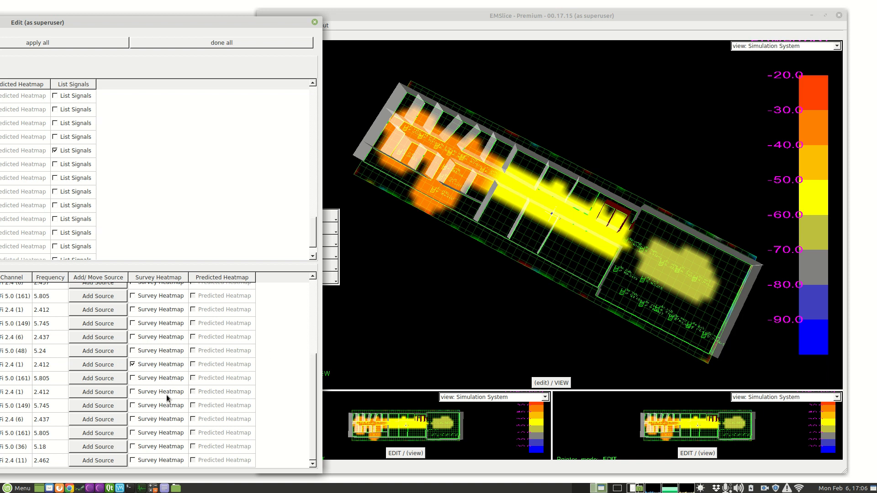
{"action": "left_click", "coordinate": [164, 381]}
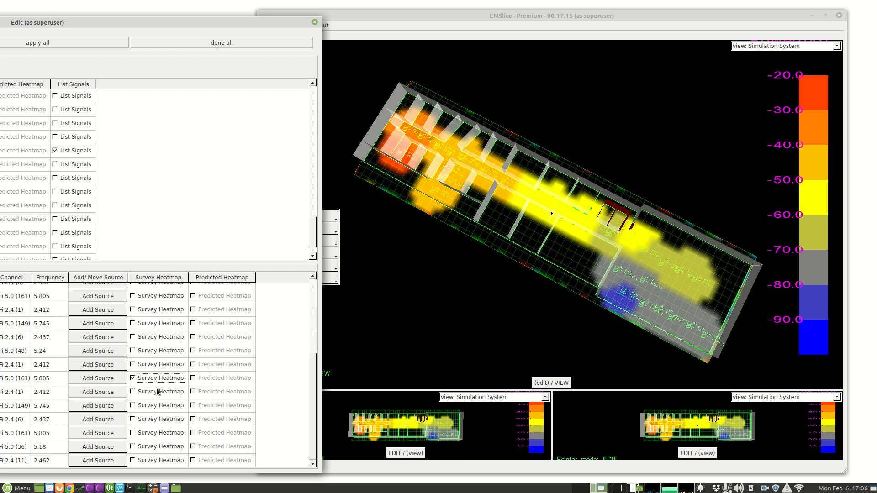
{"action": "left_click", "coordinate": [160, 392]}
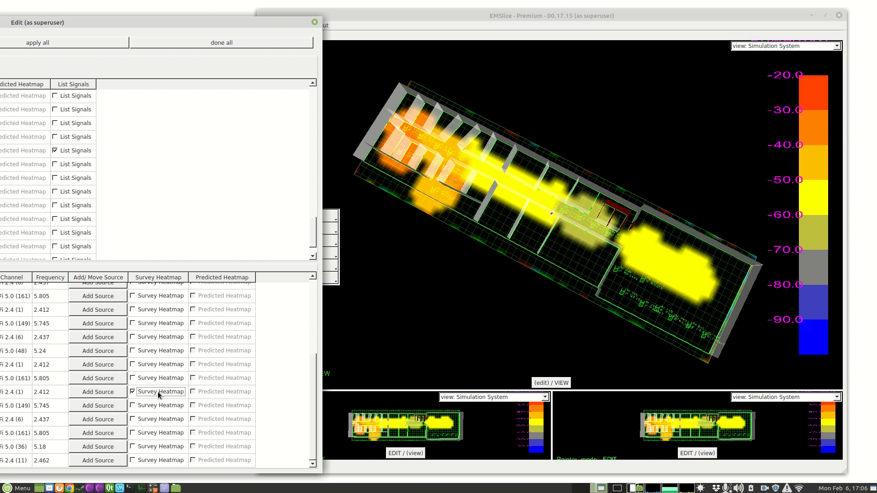
{"action": "left_click", "coordinate": [159, 405]}
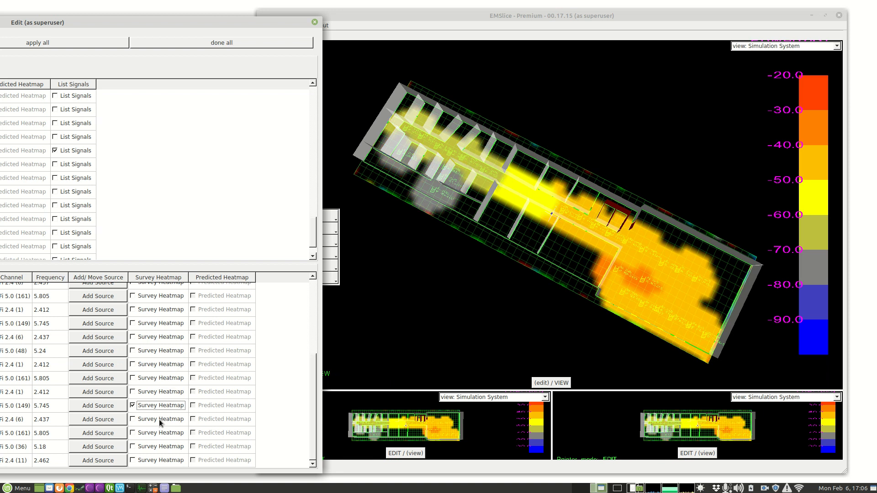
{"action": "left_click", "coordinate": [159, 420]}
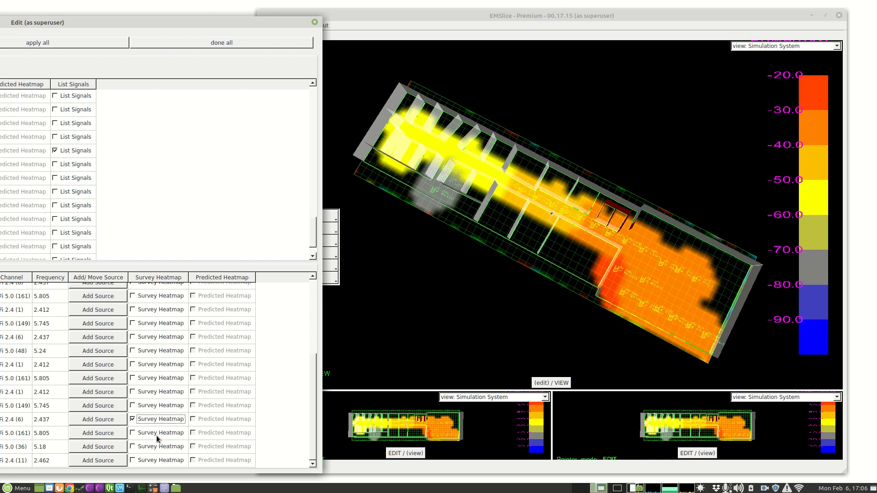
{"action": "left_click", "coordinate": [163, 433]}
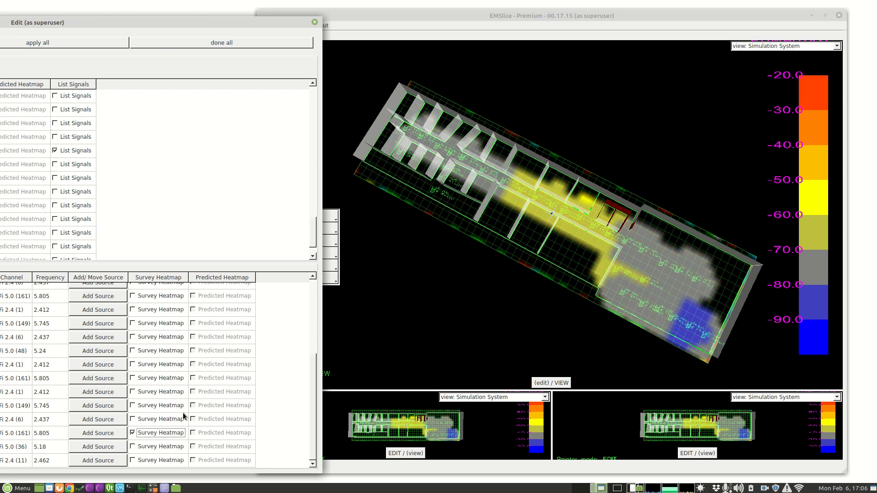
{"action": "left_click", "coordinate": [157, 420]}
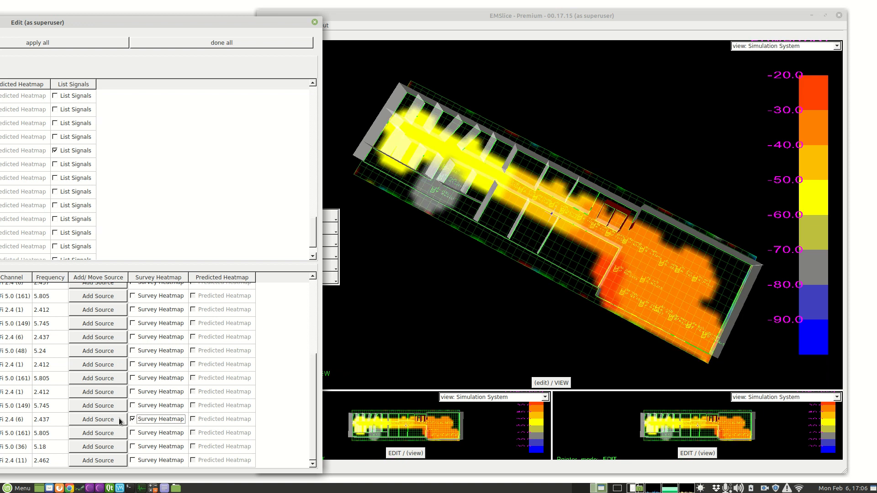
- Show the survey heatmap of the last WiFi 5.0 (149) signal and add its source at the hotspot in the large open-plan room
{"action": "left_click", "coordinate": [158, 406]}
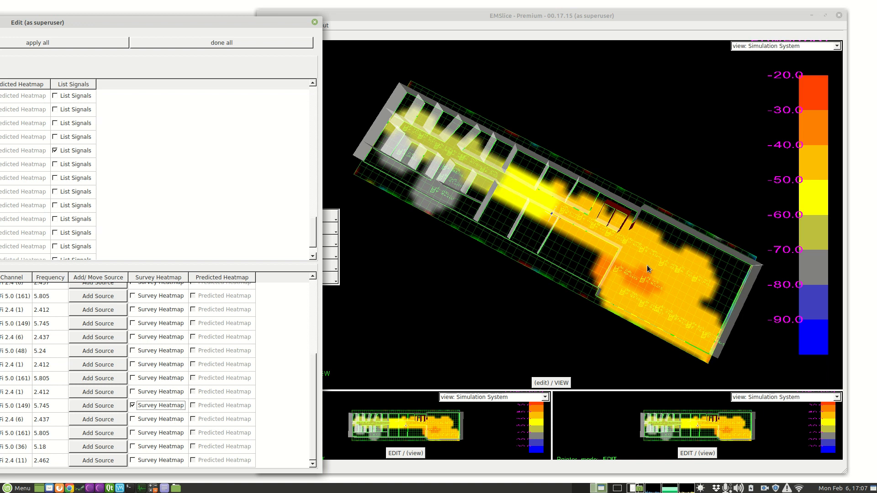
{"action": "left_click", "coordinate": [116, 407]}
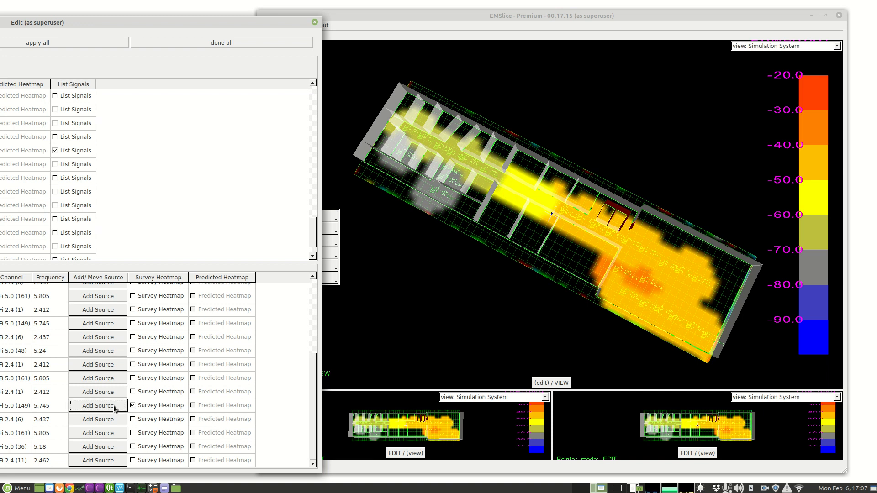
{"action": "left_click", "coordinate": [647, 270]}
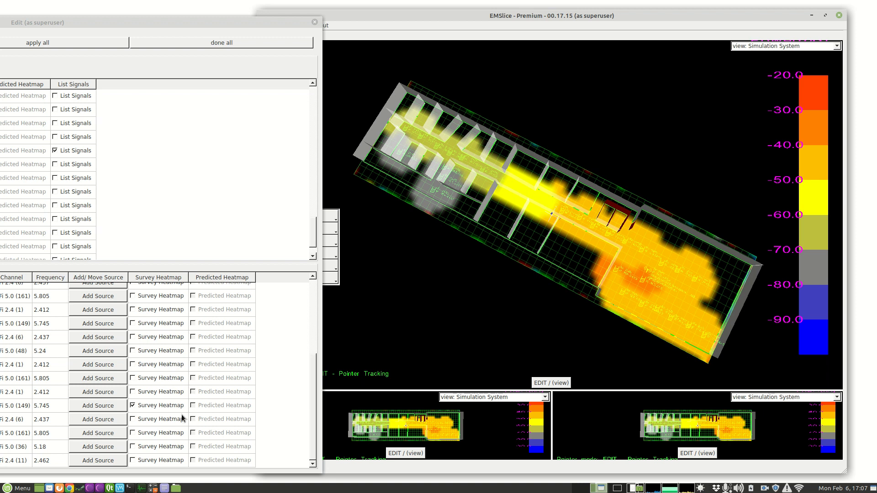
- Show the survey heatmap of the last WiFi 2.4 (6) signal and add its source at the same spot in the large open-plan room
{"action": "left_click", "coordinate": [154, 423]}
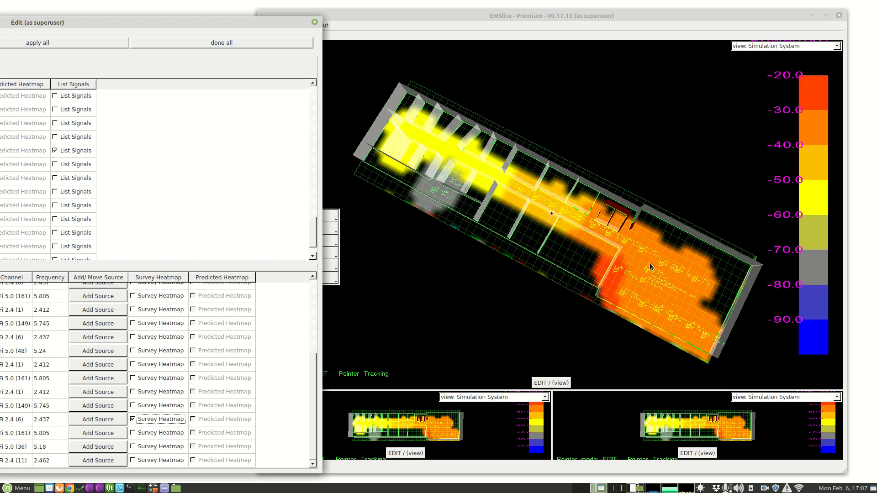
{"action": "left_click", "coordinate": [123, 421]}
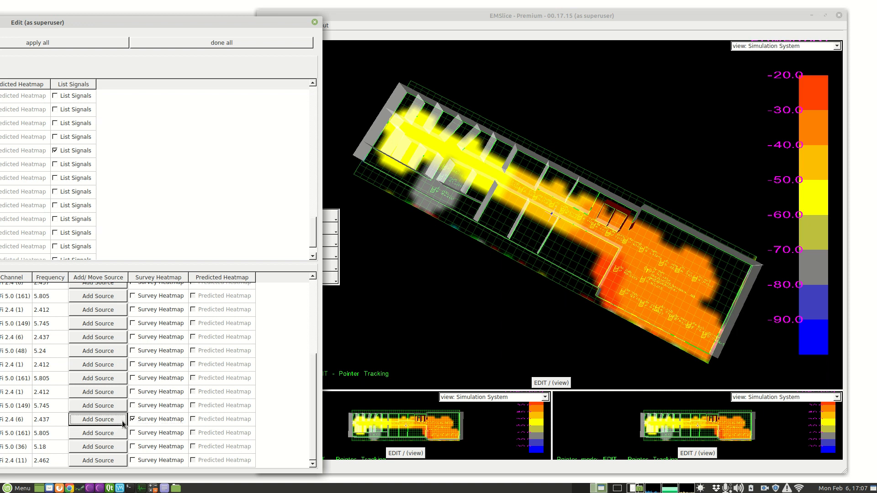
{"action": "left_click", "coordinate": [645, 271]}
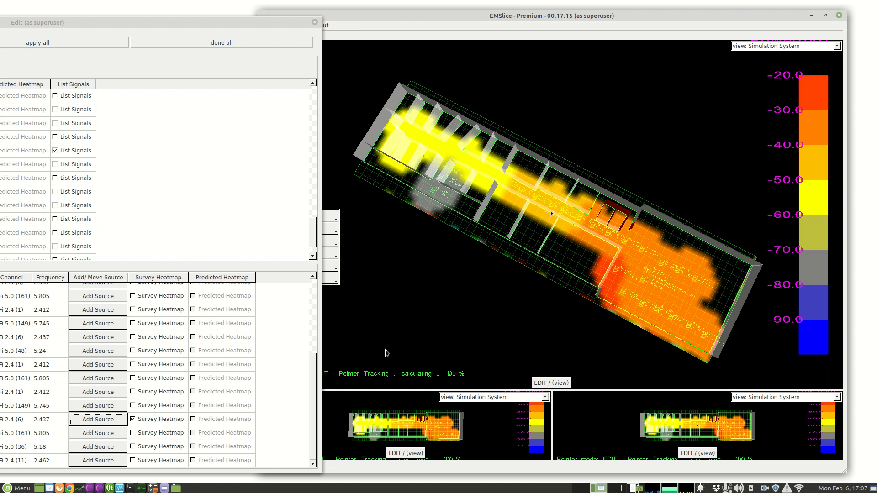
- Add the source of the WiFi 5.0 (36) signal at its corridor hotspot and show the survey heatmap of the last WiFi 2.4 (11) signal
{"action": "left_click", "coordinate": [154, 434]}
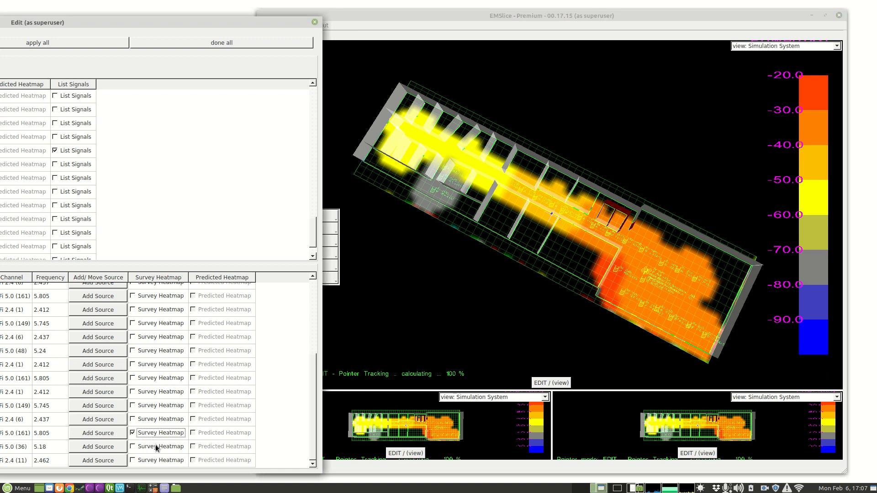
{"action": "left_click", "coordinate": [156, 447]}
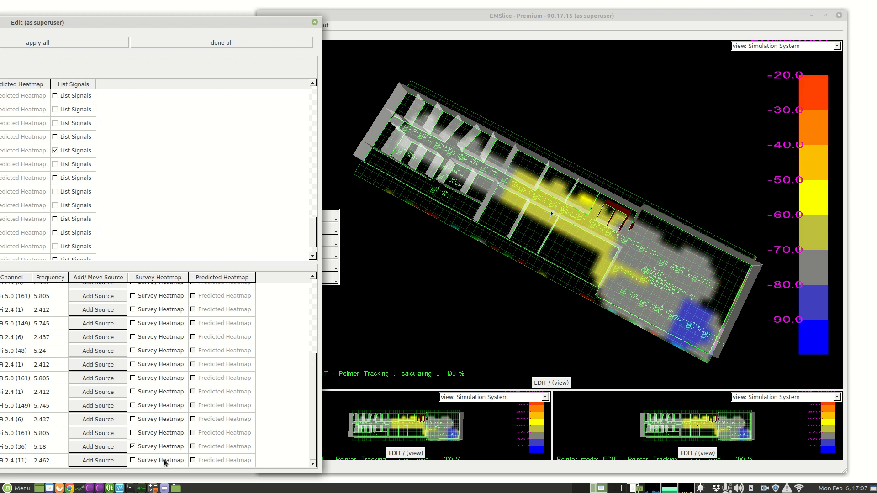
{"action": "left_click", "coordinate": [117, 447]}
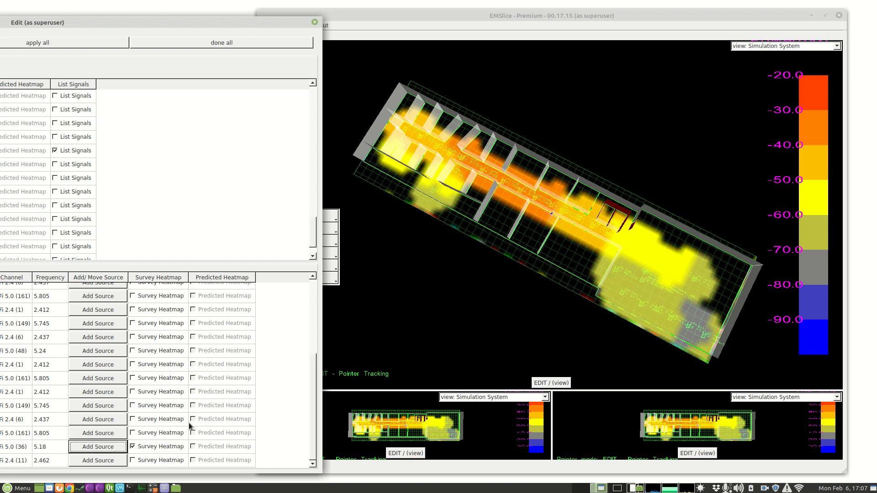
{"action": "left_click", "coordinate": [500, 176]}
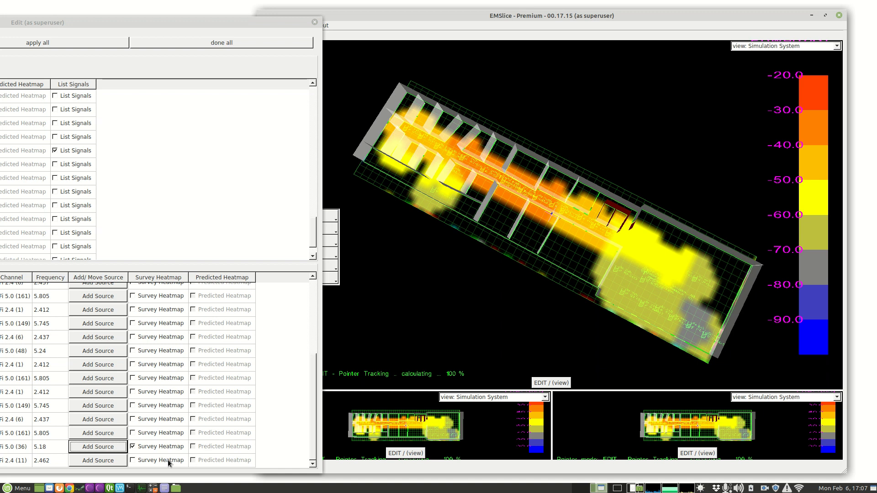
{"action": "left_click", "coordinate": [168, 459]}
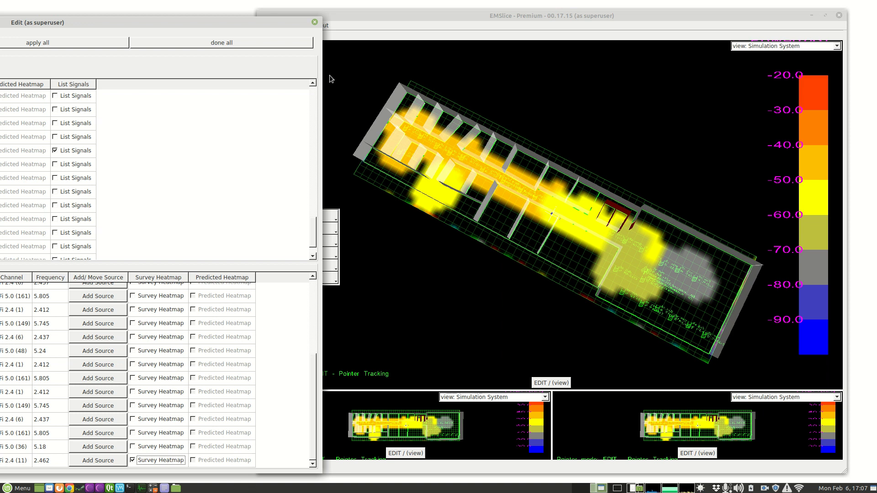
{"action": "left_click", "coordinate": [315, 23]}
- Open the building's properties for editing, place the window clear of the model, and expand the general settings
{"action": "left_click", "coordinate": [314, 225]}
{"action": "left_click", "coordinate": [314, 224]}
{"action": "left_click", "coordinate": [315, 217]}
{"action": "left_click", "coordinate": [296, 229]}
{"action": "left_click_drag", "start_coordinate": [414, 163], "coordinate": [53, 298]}
{"action": "left_click_drag", "start_coordinate": [136, 296], "coordinate": [365, 118]}
{"action": "left_click", "coordinate": [21, 186]}
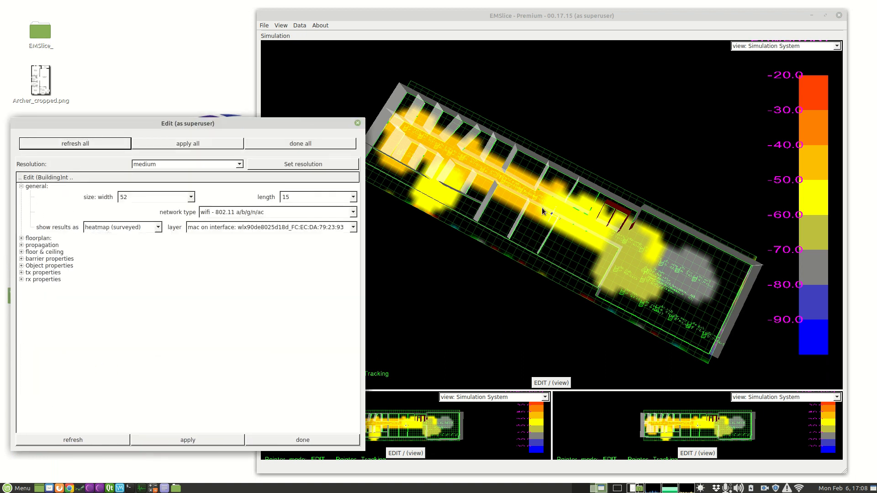
- Set the building's results to heatmap (predicted) with the Max RSSI layer and apply the change
{"action": "left_click", "coordinate": [158, 227]}
{"action": "left_click", "coordinate": [148, 239]}
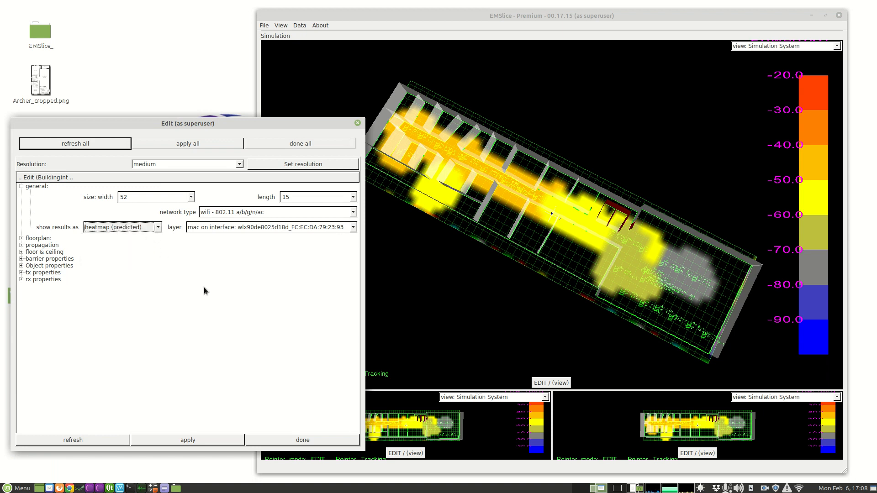
{"action": "left_click", "coordinate": [267, 226]}
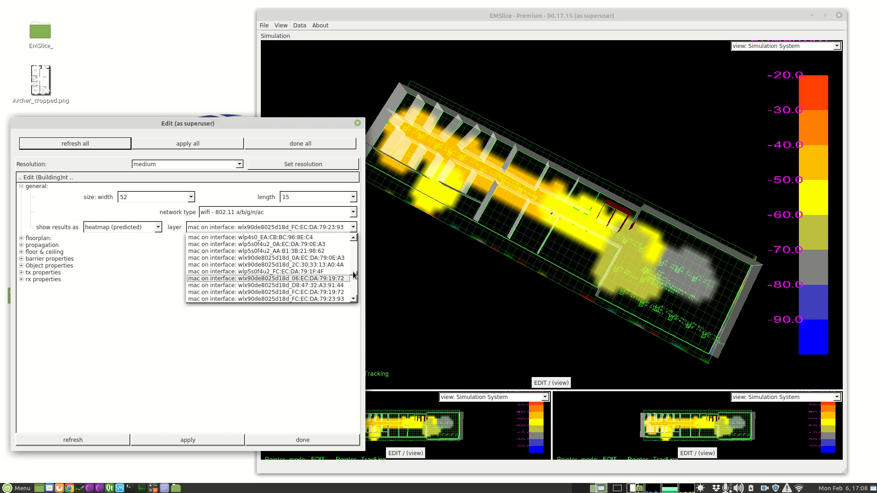
{"action": "left_click_drag", "start_coordinate": [353, 279], "coordinate": [359, 236]}
{"action": "left_click", "coordinate": [274, 237]}
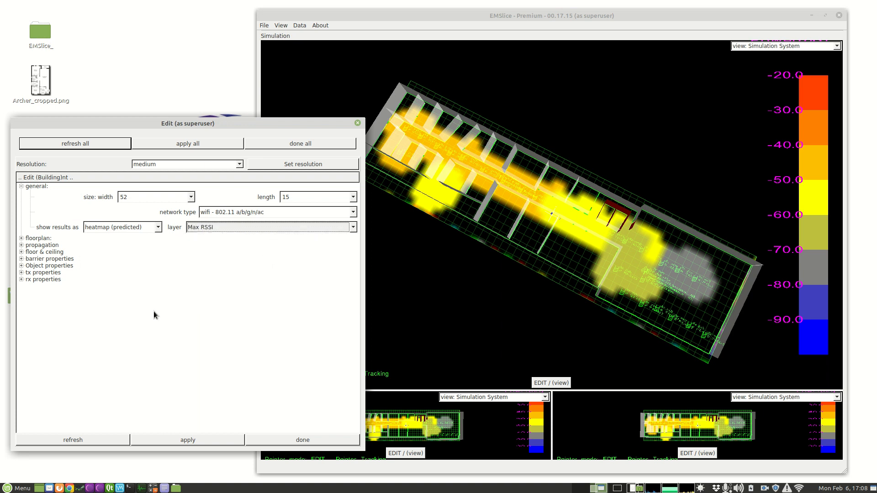
{"action": "left_click", "coordinate": [190, 441]}
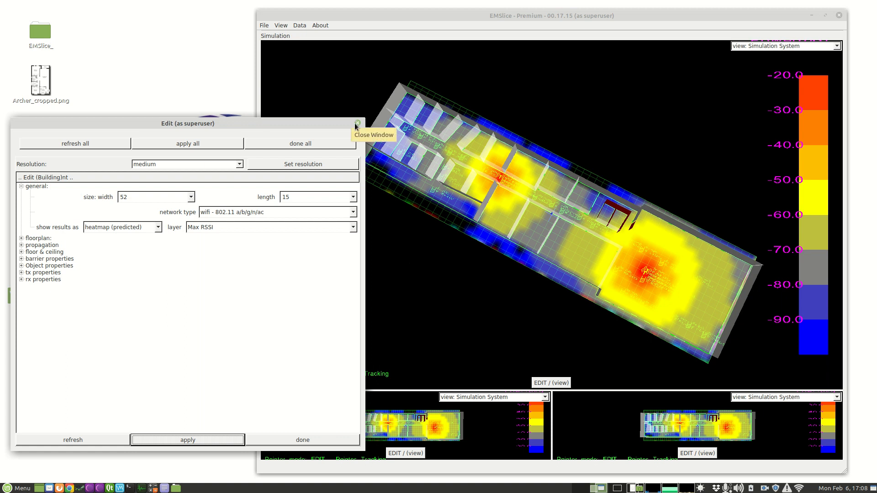
{"action": "left_click", "coordinate": [358, 123]}
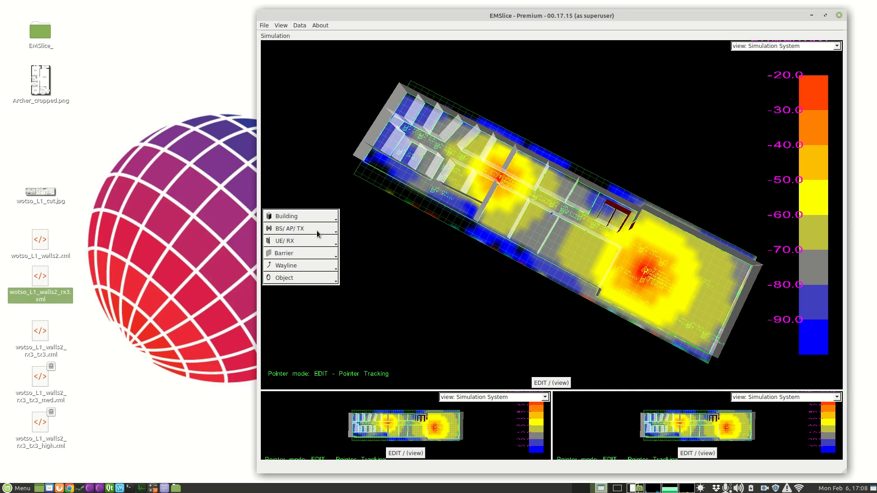
- Open the list of all transmitters for editing and enlarge it to show every column
{"action": "left_click", "coordinate": [317, 232]}
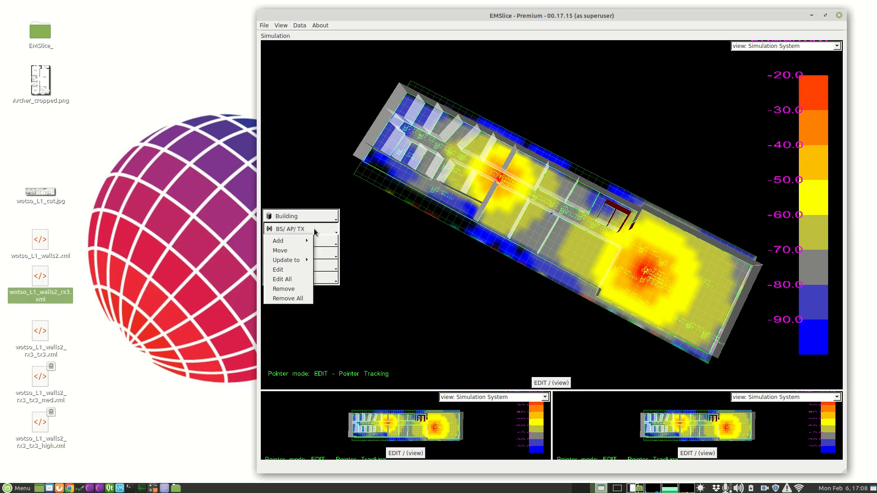
{"action": "left_click", "coordinate": [288, 280]}
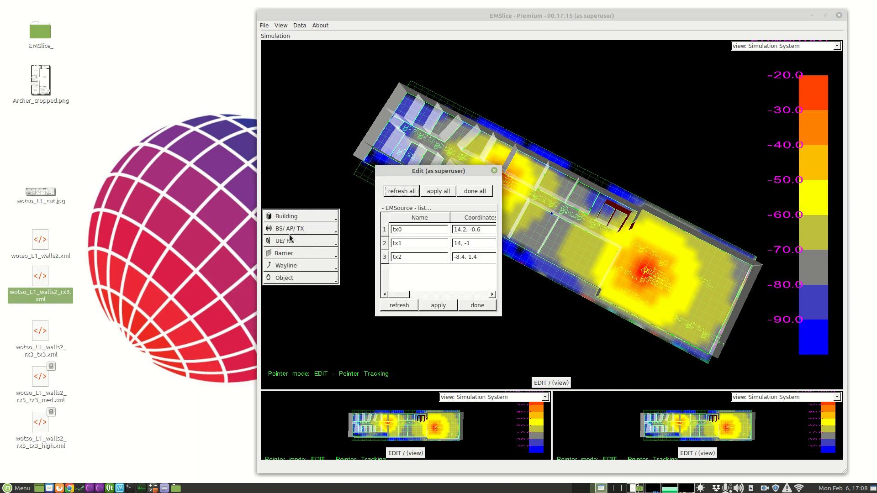
{"action": "left_click_drag", "start_coordinate": [436, 171], "coordinate": [68, 333]}
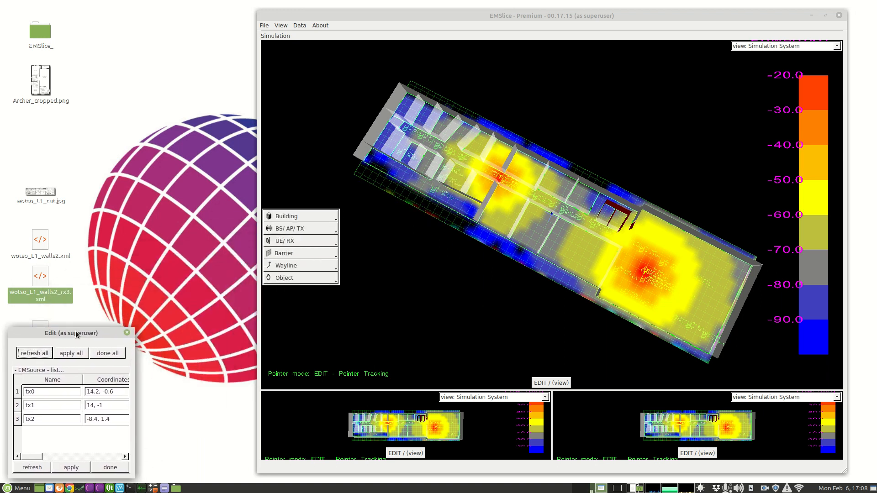
{"action": "left_click_drag", "start_coordinate": [133, 326], "coordinate": [794, 196]}
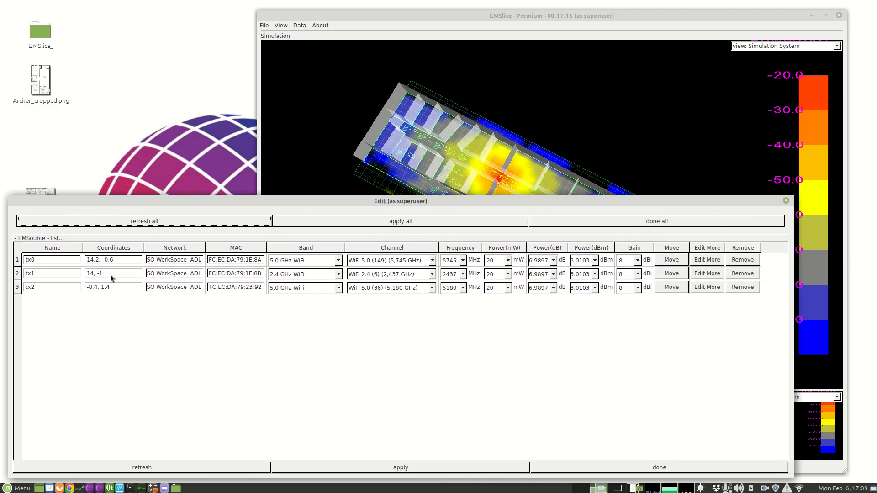
- Examine the transmitters' names, networks, MAC addresses, band options and frequencies, and widen the Power(dBm) column to show its full values
{"action": "left_click_drag", "start_coordinate": [70, 261], "coordinate": [13, 261]}
{"action": "left_click_drag", "start_coordinate": [189, 262], "coordinate": [170, 260]}
{"action": "left_click_drag", "start_coordinate": [234, 260], "coordinate": [293, 260]}
{"action": "left_click", "coordinate": [309, 260]}
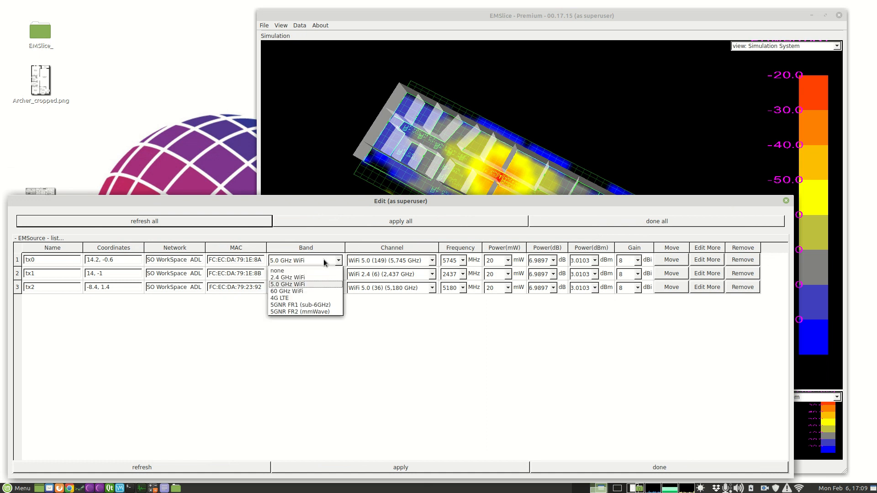
{"action": "left_click", "coordinate": [450, 261]}
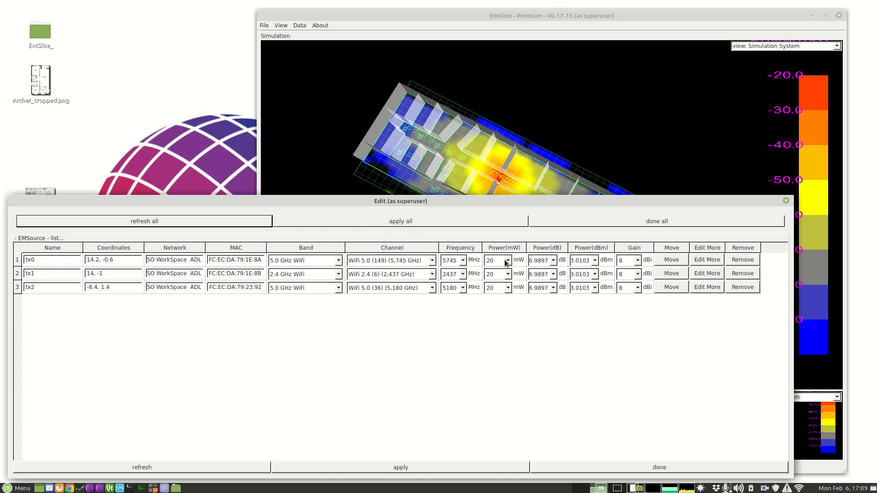
{"action": "right_click", "coordinate": [604, 198]}
{"action": "key", "text": "Escape"}
{"action": "left_click_drag", "start_coordinate": [635, 198], "coordinate": [635, 314]}
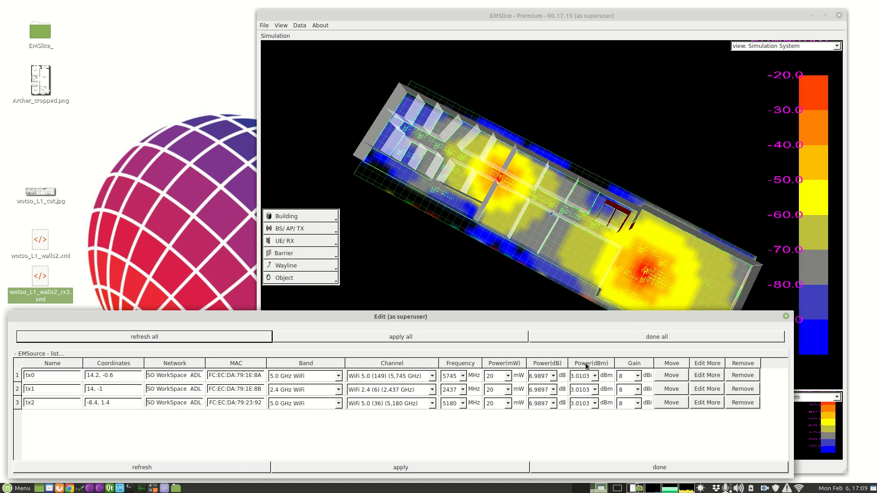
{"action": "left_click_drag", "start_coordinate": [615, 364], "coordinate": [637, 364]}
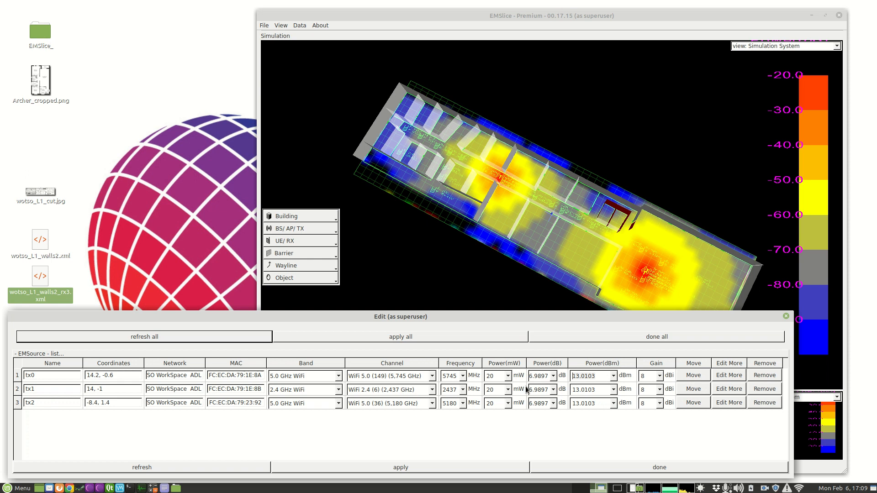
- Set the power of transmitters tx0 and tx2 to 24 dBm
{"action": "key", "text": "ctrl+a"}
{"action": "type", "text": "24"}
{"action": "left_click", "coordinate": [601, 404]}
{"action": "key", "text": "ctrl+a"}
{"action": "type", "text": "24"}
- Set the power to 26 dBm for the 5 GHz transmitters tx0 and tx2, and to 24 dBm for tx1
{"action": "left_click", "coordinate": [601, 390]}
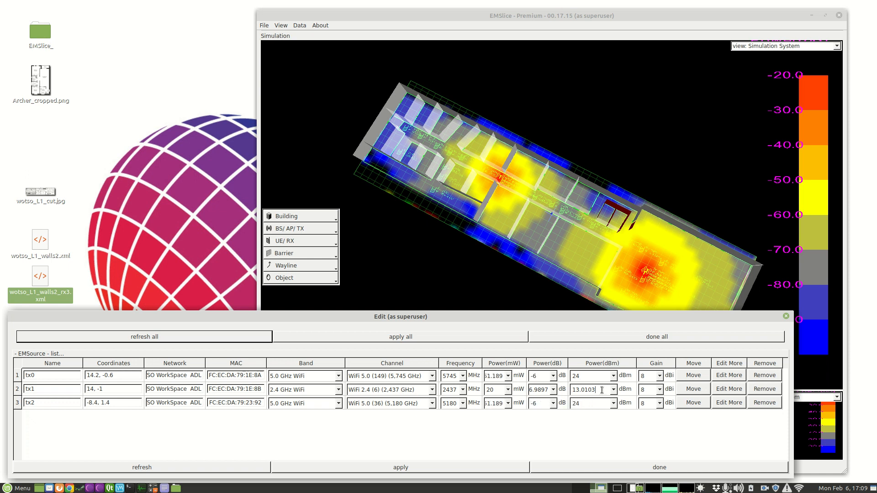
{"action": "left_click", "coordinate": [549, 391]}
{"action": "left_click_drag", "start_coordinate": [586, 406], "coordinate": [563, 406]}
{"action": "type", "text": "26"}
{"action": "left_click_drag", "start_coordinate": [602, 388], "coordinate": [547, 387]}
{"action": "type", "text": "24"}
- Set the gain to 6 dBi for tx0 and tx2 and 4 dBi for tx1, and apply the transmitter changes
{"action": "left_click", "coordinate": [649, 379]}
{"action": "left_click", "coordinate": [650, 389]}
{"action": "type", "text": "6"}
{"action": "left_click_drag", "start_coordinate": [648, 403], "coordinate": [630, 401]}
{"action": "left_click", "coordinate": [412, 466]}
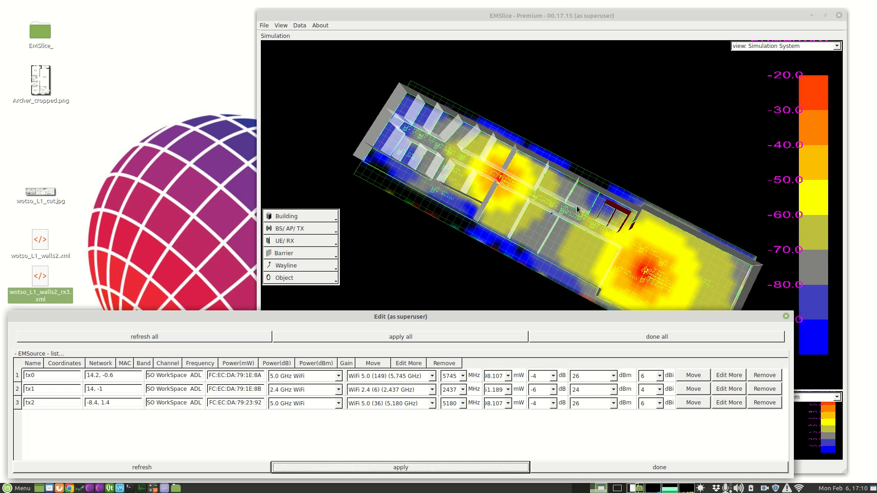
{"action": "left_click", "coordinate": [786, 315]}
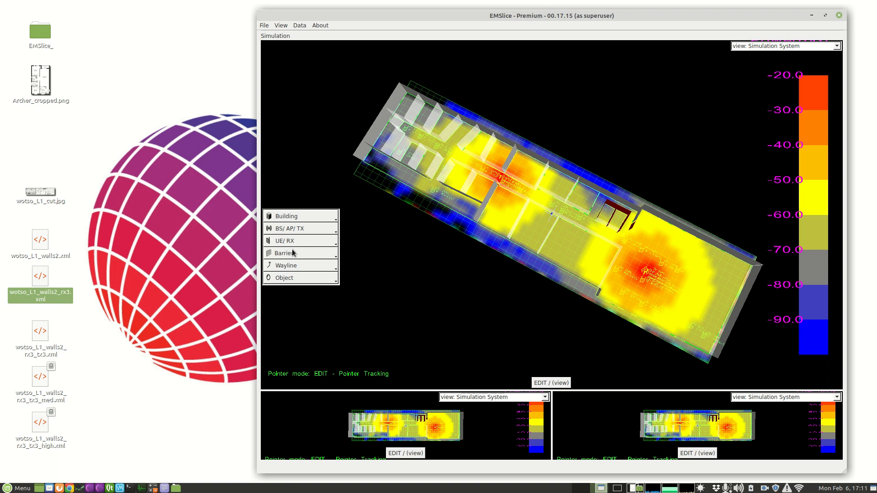
- Remove the current building model and load wotso_L1_walls2_rx3_tx3_med.xml from the desktop in its place
{"action": "left_click", "coordinate": [312, 231]}
{"action": "left_click", "coordinate": [288, 258]}
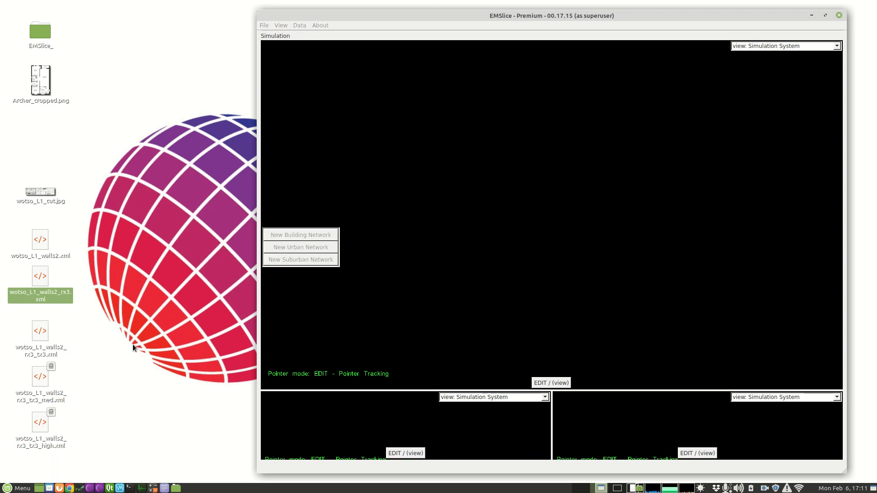
{"action": "left_click", "coordinate": [45, 391]}
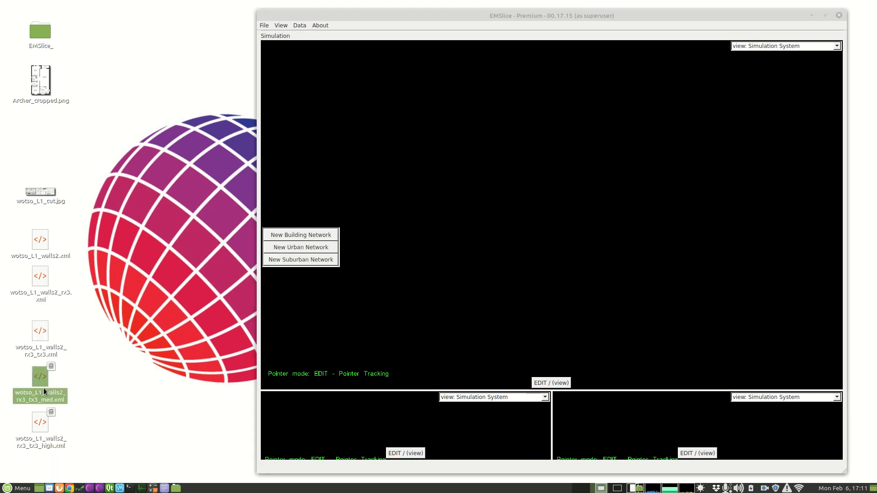
{"action": "left_click_drag", "start_coordinate": [41, 380], "coordinate": [562, 271]}
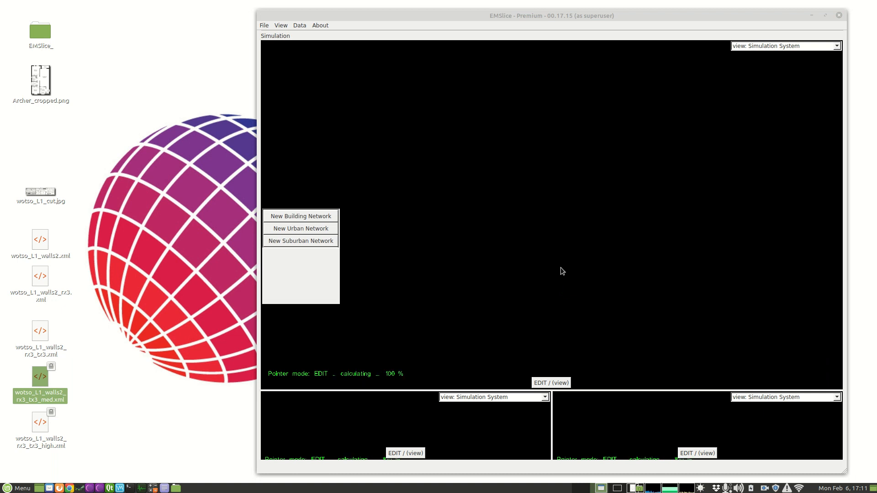
{"action": "left_click_drag", "start_coordinate": [576, 15], "coordinate": [606, 26]}
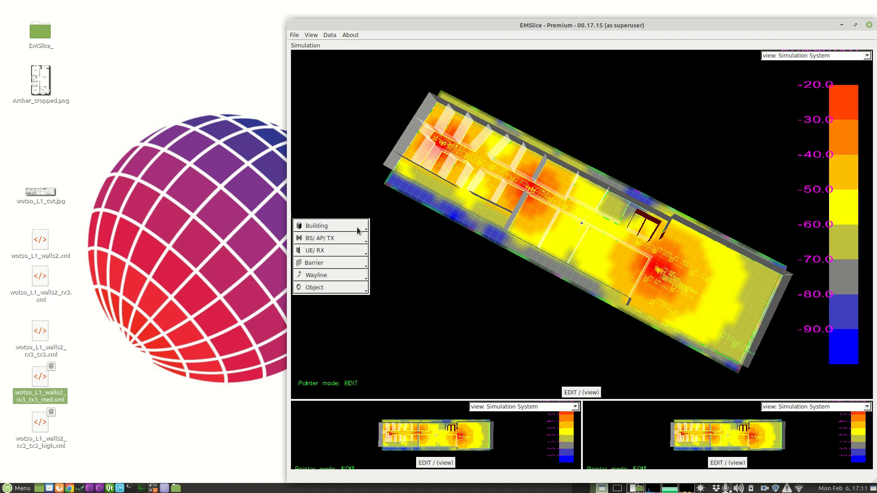
- Review the channels, power and gain of all transmitters in the loaded model
{"action": "left_click", "coordinate": [343, 240]}
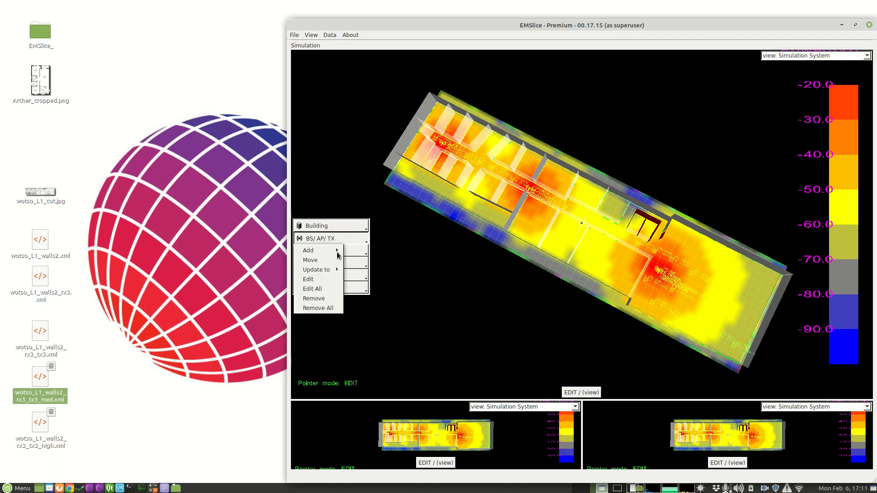
{"action": "left_click", "coordinate": [321, 290]}
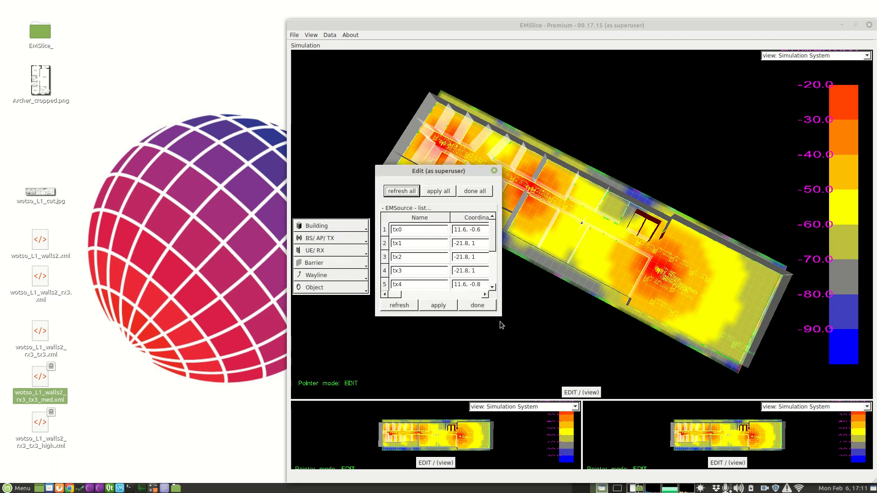
{"action": "left_click_drag", "start_coordinate": [500, 315], "coordinate": [839, 385]}
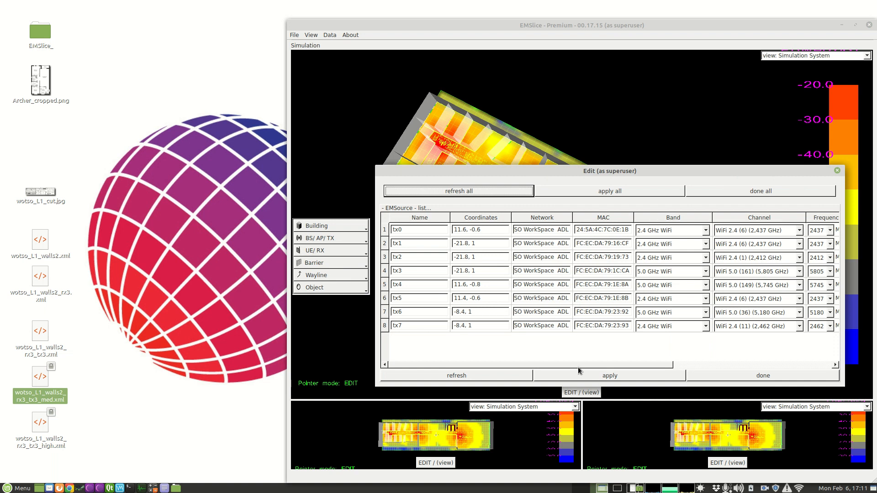
{"action": "left_click_drag", "start_coordinate": [582, 365], "coordinate": [789, 364]}
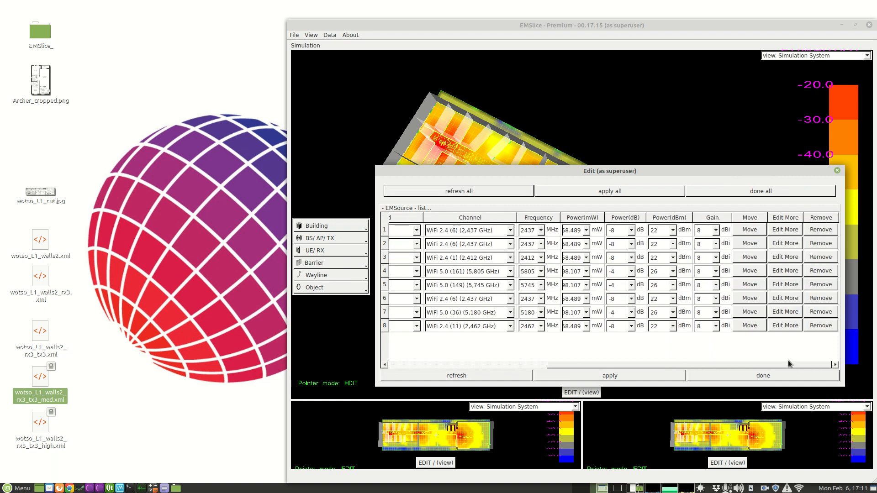
{"action": "left_click", "coordinate": [837, 171]}
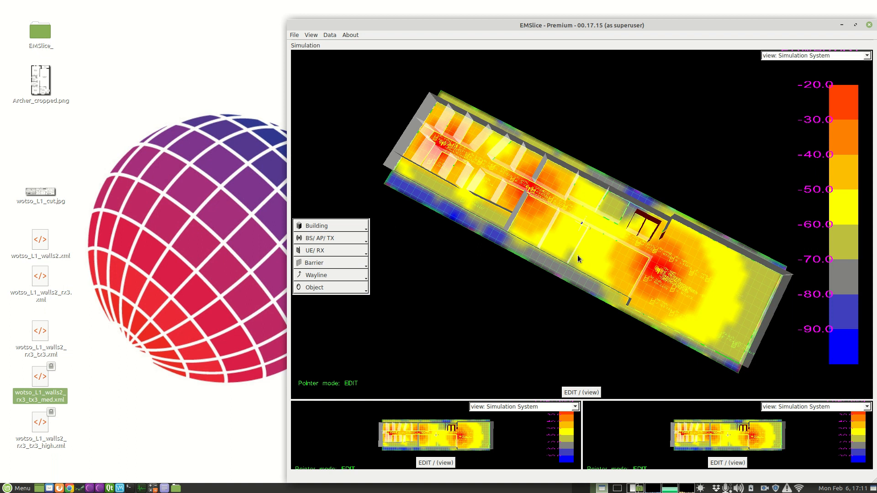
- Export the simulation data to a new folder named exp on the Desktop
{"action": "left_click", "coordinate": [330, 35]}
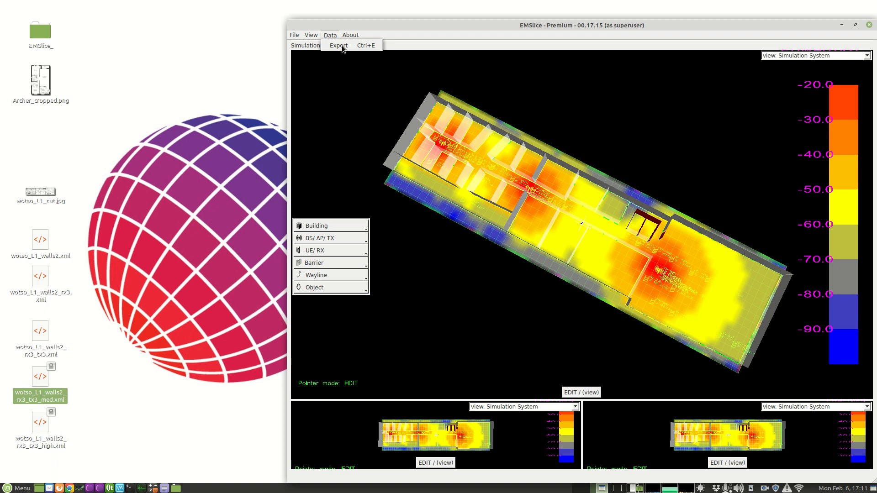
{"action": "left_click", "coordinate": [339, 45]}
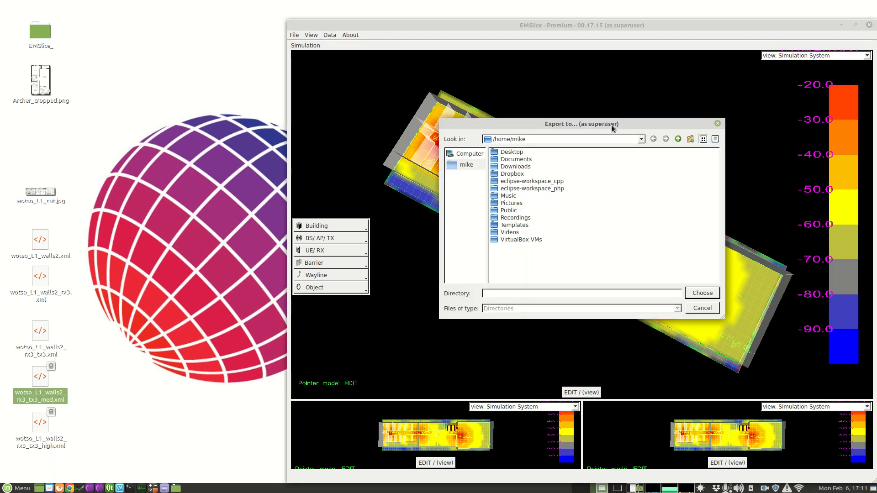
{"action": "double_click", "coordinate": [520, 154]}
{"action": "left_click", "coordinate": [691, 139]}
{"action": "type", "text": "exp"}
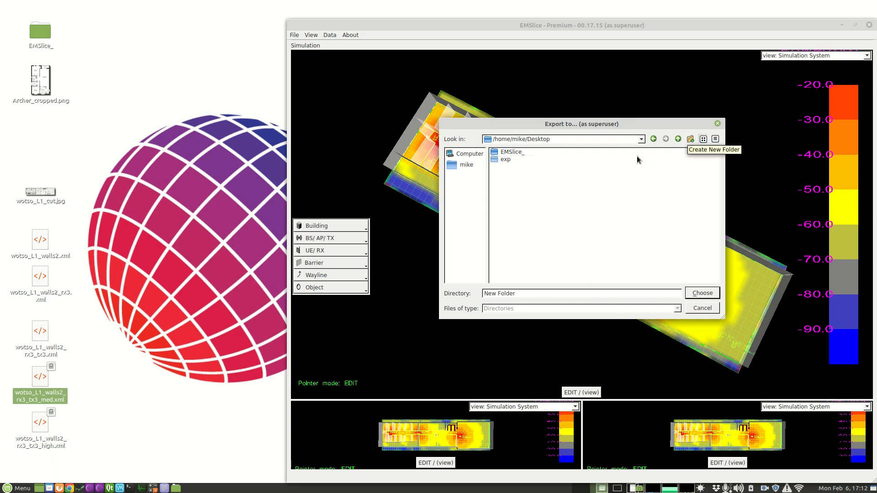
{"action": "left_click", "coordinate": [546, 219]}
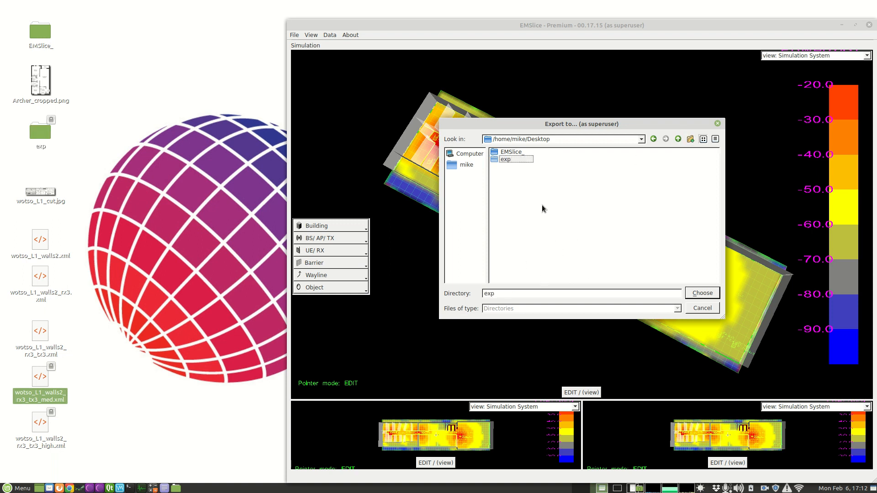
{"action": "left_click", "coordinate": [518, 162]}
{"action": "double_click", "coordinate": [518, 163]}
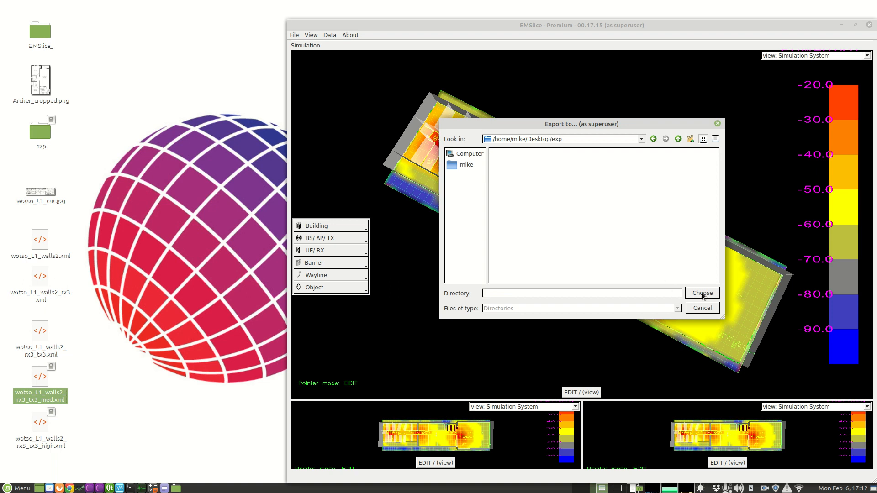
{"action": "left_click", "coordinate": [702, 295]}
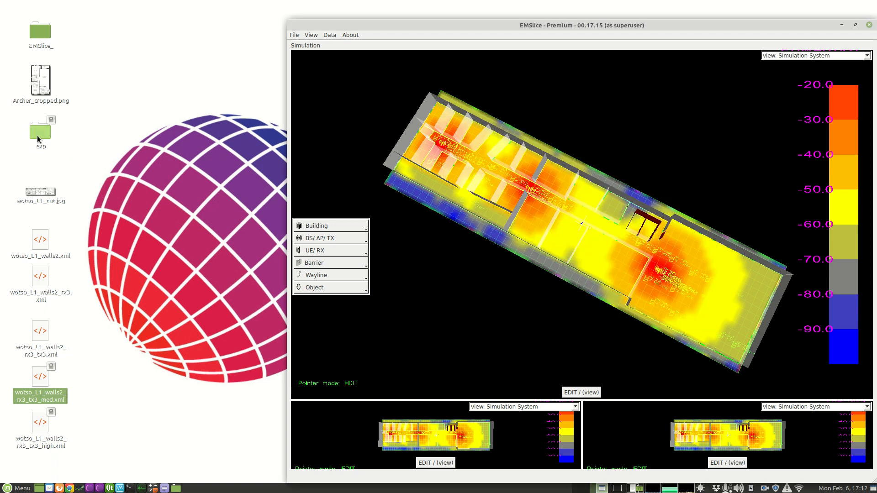
- Open EMSlice_export_rxMaxRayPower.csv from the exp folder as a spreadsheet, keeping the default text import settings
{"action": "double_click", "coordinate": [38, 132]}
{"action": "scroll", "coordinate": [429, 258], "scroll_direction": "down", "scroll_amount": 10}
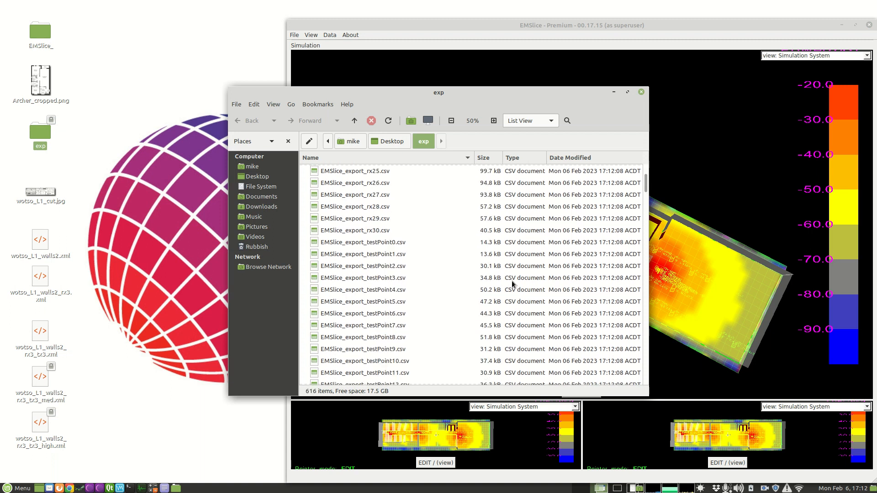
{"action": "left_click_drag", "start_coordinate": [513, 94], "coordinate": [287, 180]}
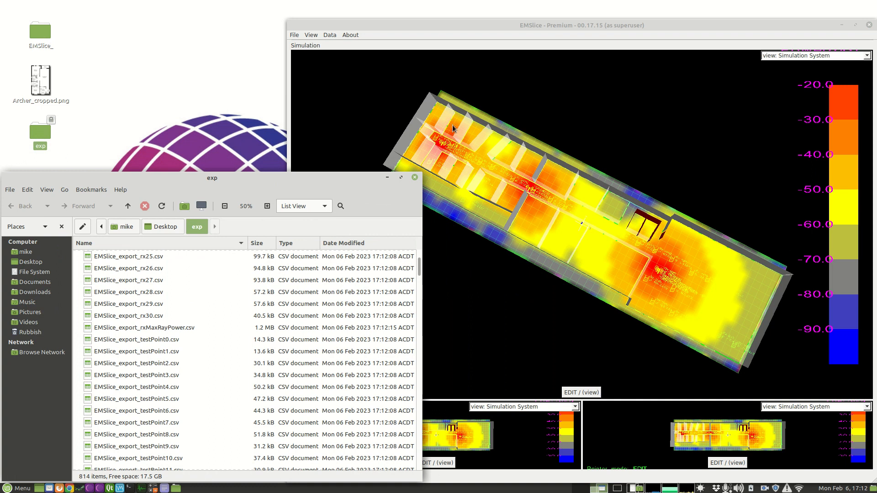
{"action": "scroll", "coordinate": [169, 341], "scroll_direction": "up", "scroll_amount": 5}
{"action": "scroll", "coordinate": [180, 353], "scroll_direction": "down", "scroll_amount": 6}
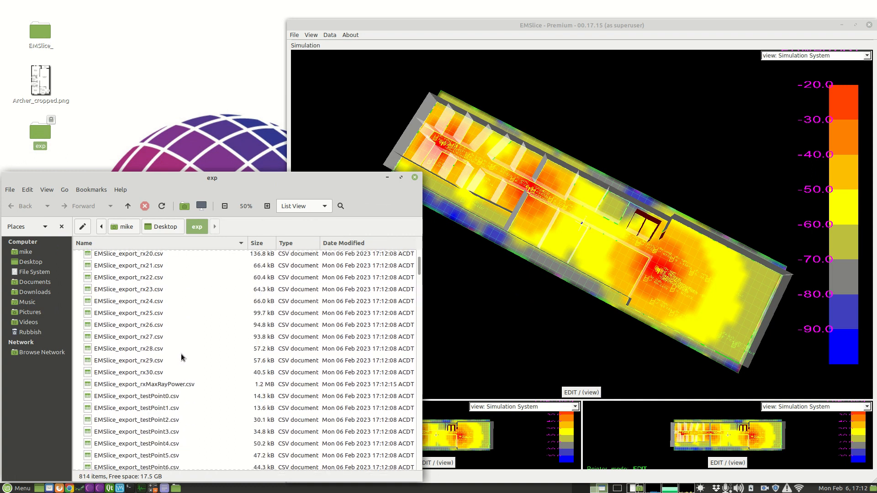
{"action": "scroll", "coordinate": [178, 342], "scroll_direction": "up", "scroll_amount": 3}
{"action": "left_click", "coordinate": [194, 383]}
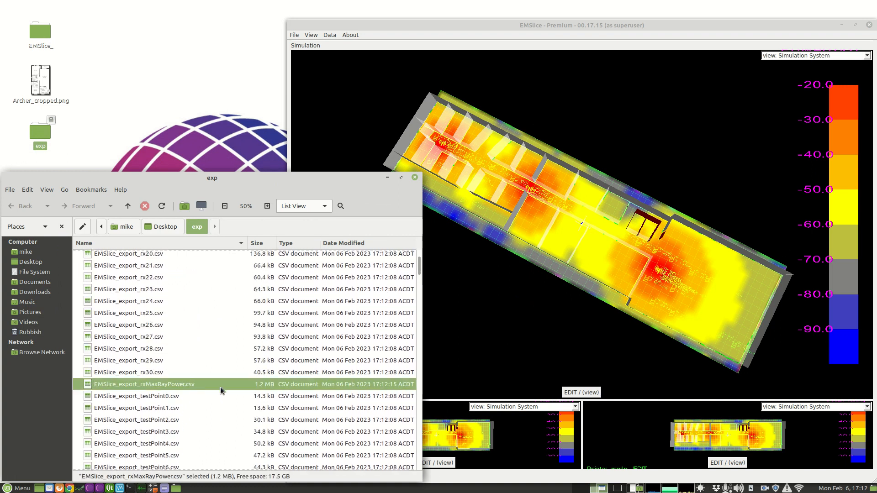
{"action": "double_click", "coordinate": [212, 385]}
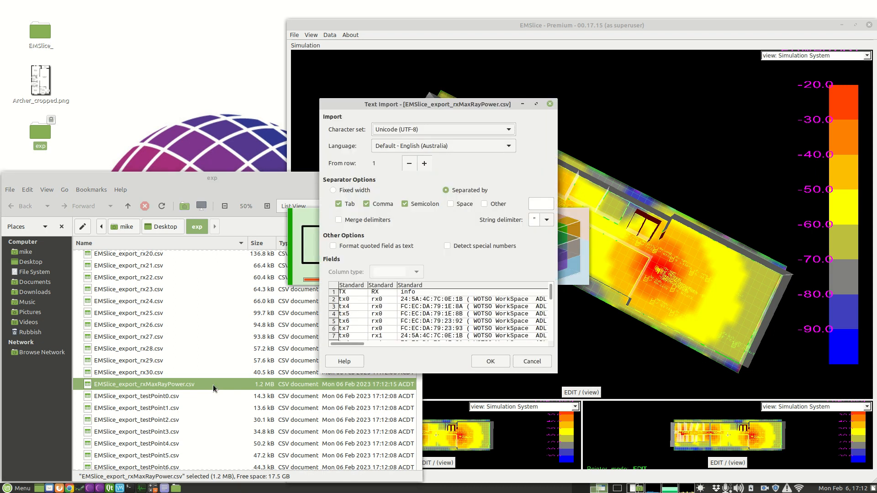
{"action": "left_click", "coordinate": [500, 363]}
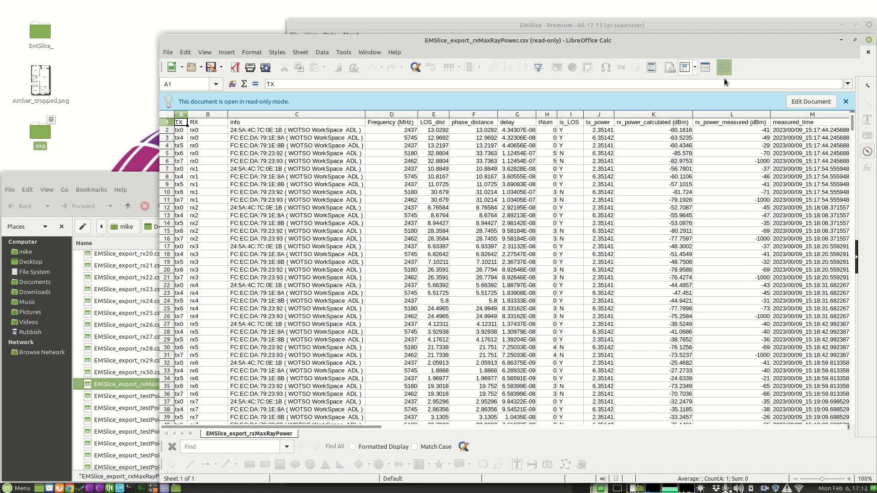
- Add an AutoFilter to the header row and exclude the -1000 values from the rx_power_measured (dBm) column
{"action": "left_click_drag", "start_coordinate": [649, 38], "coordinate": [506, 38]}
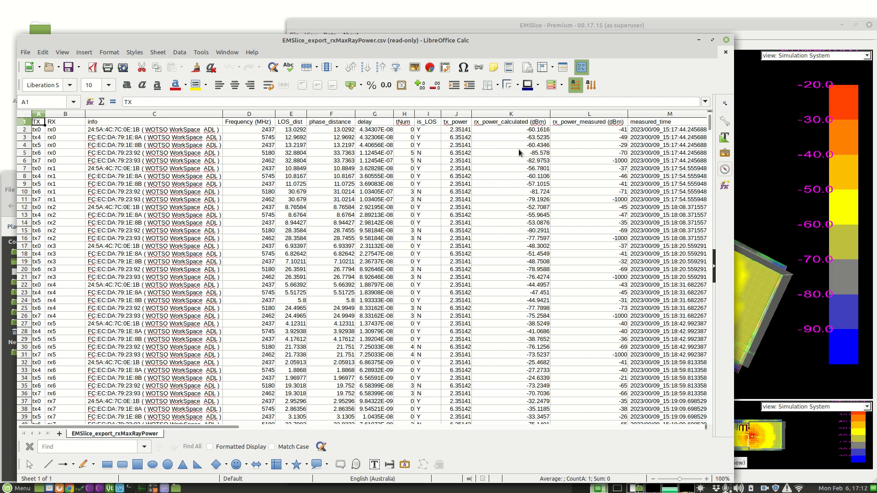
{"action": "left_click", "coordinate": [25, 121]}
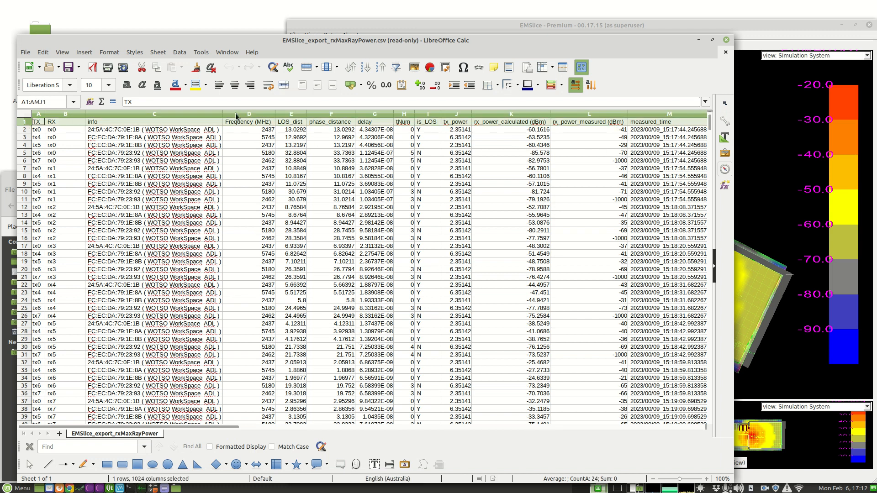
{"action": "left_click", "coordinate": [396, 68]}
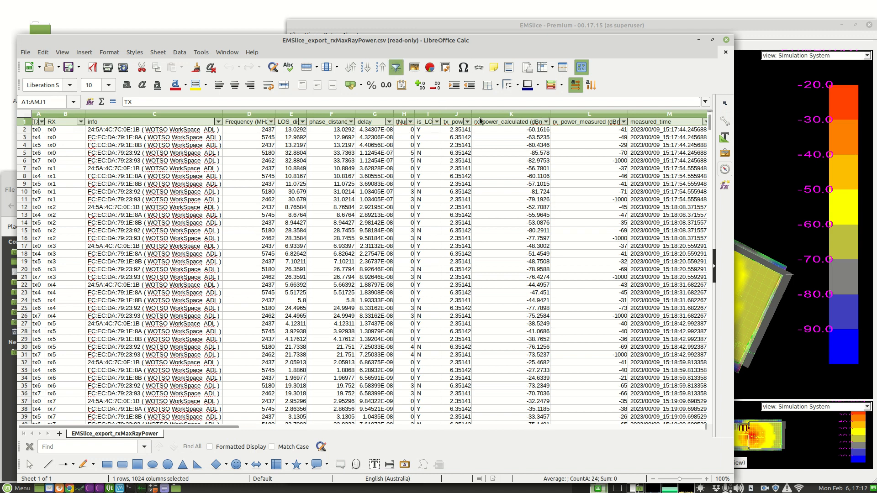
{"action": "left_click", "coordinate": [624, 122]}
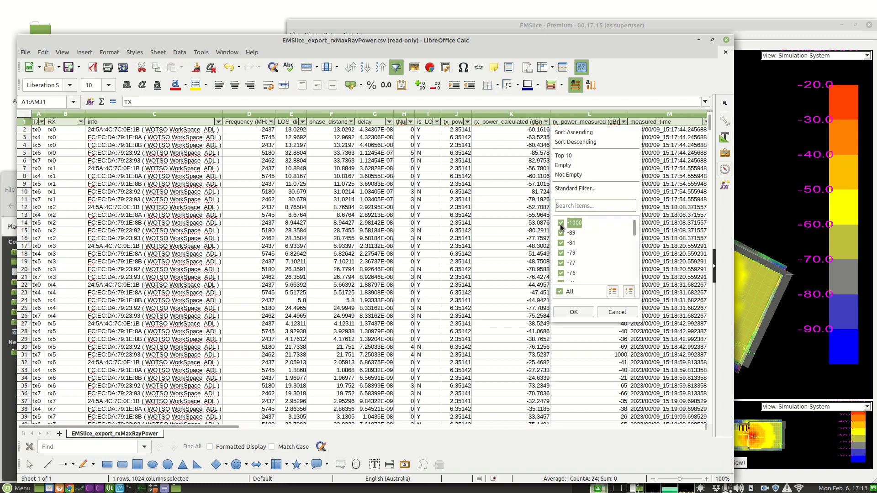
{"action": "left_click", "coordinate": [562, 224]}
{"action": "left_click", "coordinate": [574, 312]}
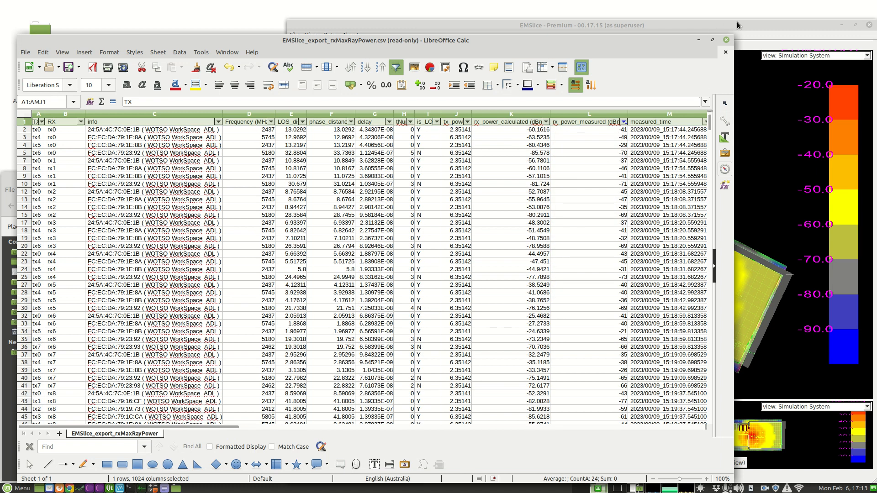
- Look back at the EMSlice heatmap, return to the spreadsheet, and check the filter on the measured power column
{"action": "left_click", "coordinate": [735, 27]}
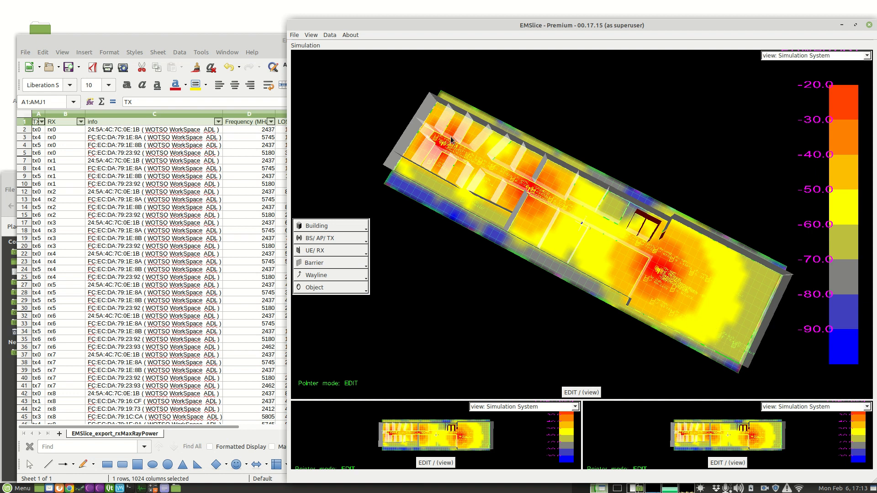
{"action": "left_click", "coordinate": [261, 44]}
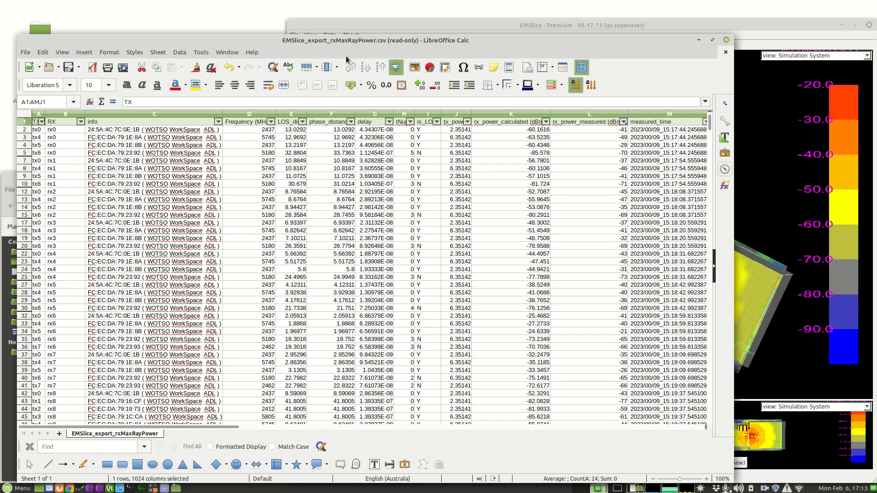
{"action": "left_click", "coordinate": [624, 122]}
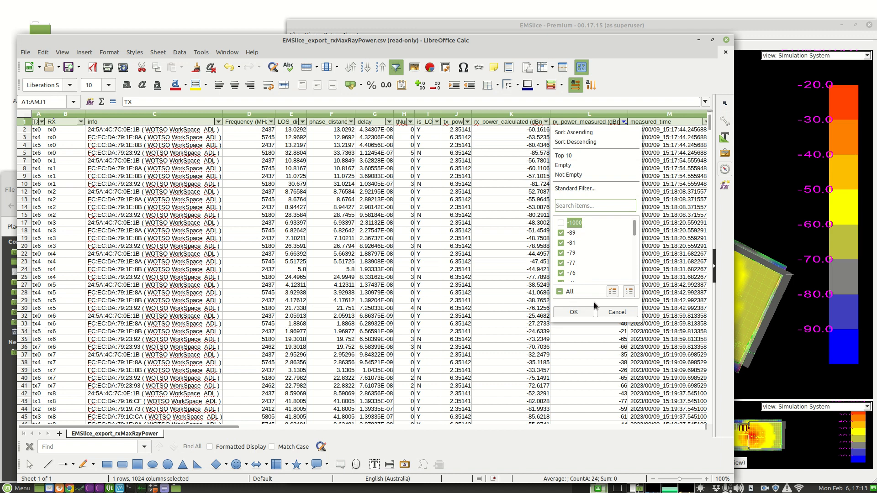
{"action": "left_click", "coordinate": [579, 337]}
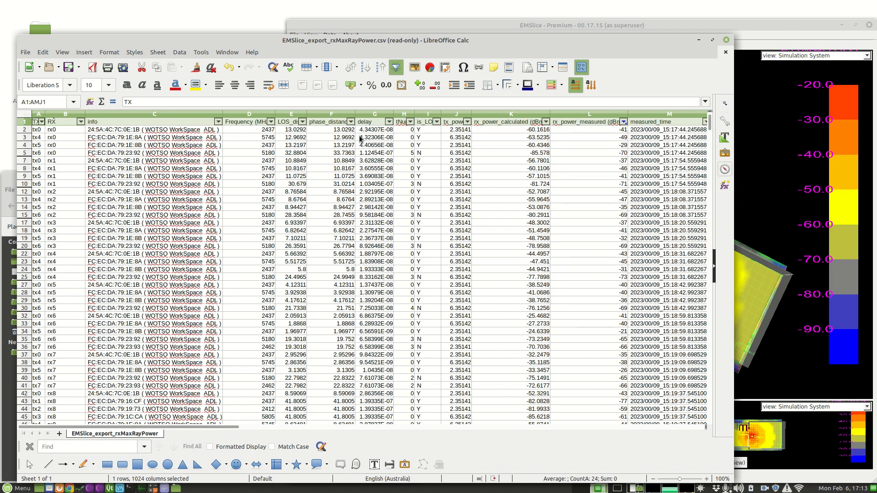
{"action": "left_click", "coordinate": [293, 114]}
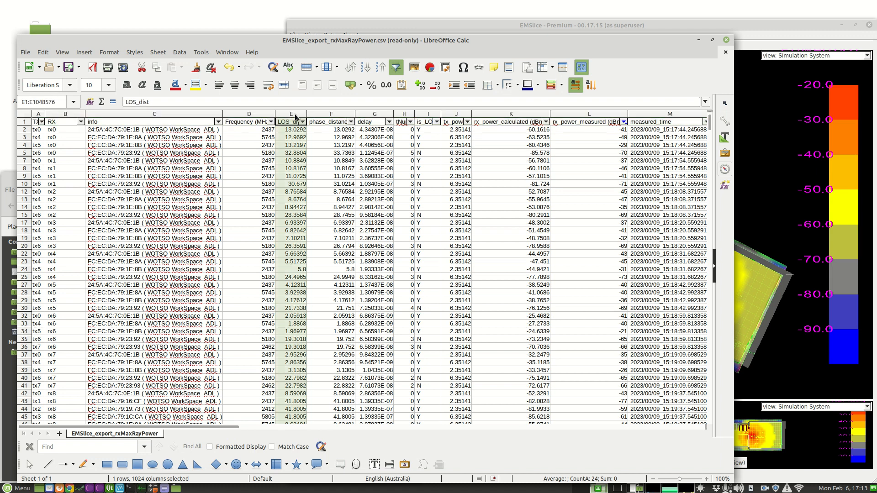
{"action": "left_click", "coordinate": [521, 115]}
{"action": "left_click", "coordinate": [588, 114], "text": "ctrl"}
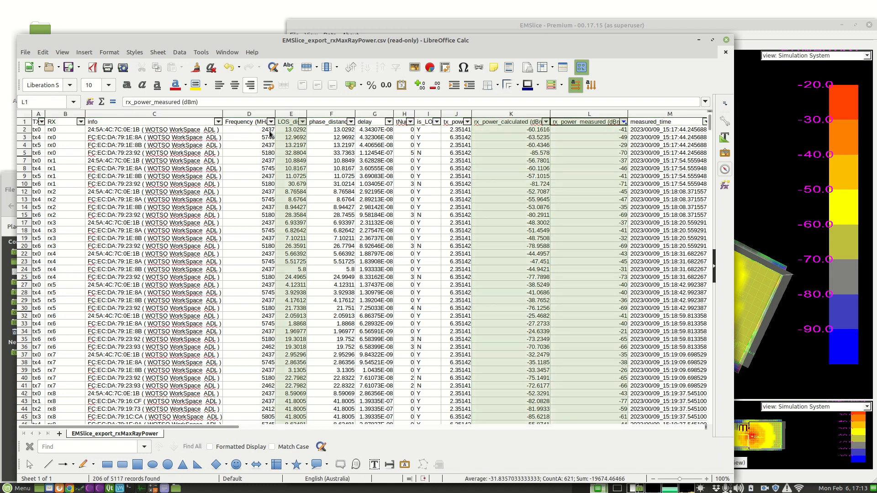
{"action": "left_click", "coordinate": [331, 223]}
- Insert a points-only XY (Scatter) chart of the LOS_dist, rx_power_calculated (dBm) and rx_power_measured (dBm) columns
{"action": "left_click", "coordinate": [293, 115]}
{"action": "left_click", "coordinate": [512, 114]}
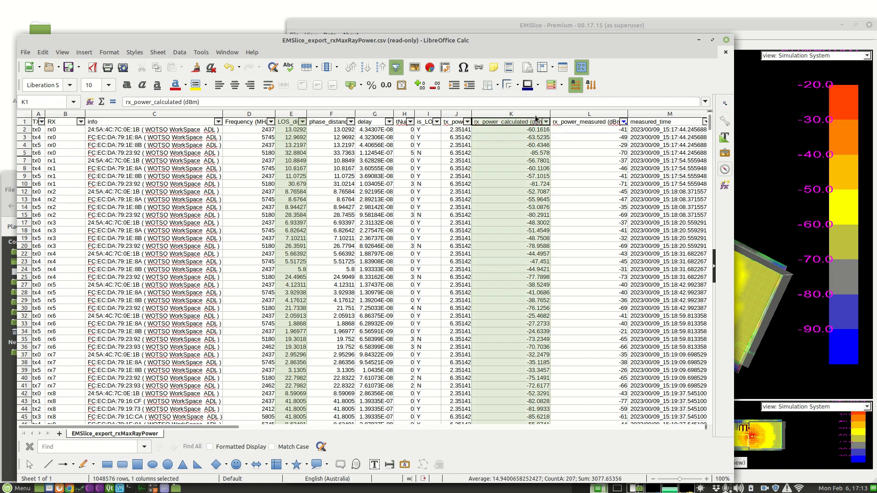
{"action": "left_click", "coordinate": [591, 114], "text": "ctrl"}
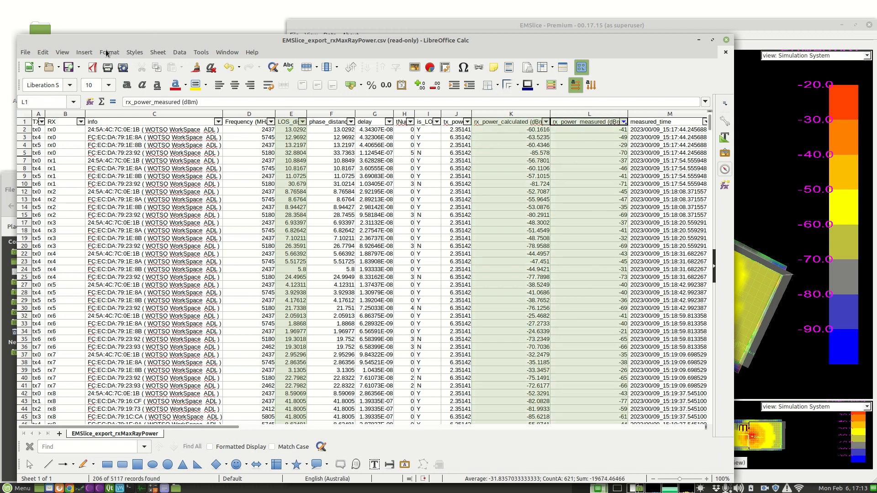
{"action": "left_click", "coordinate": [86, 53]}
{"action": "left_click", "coordinate": [95, 91]}
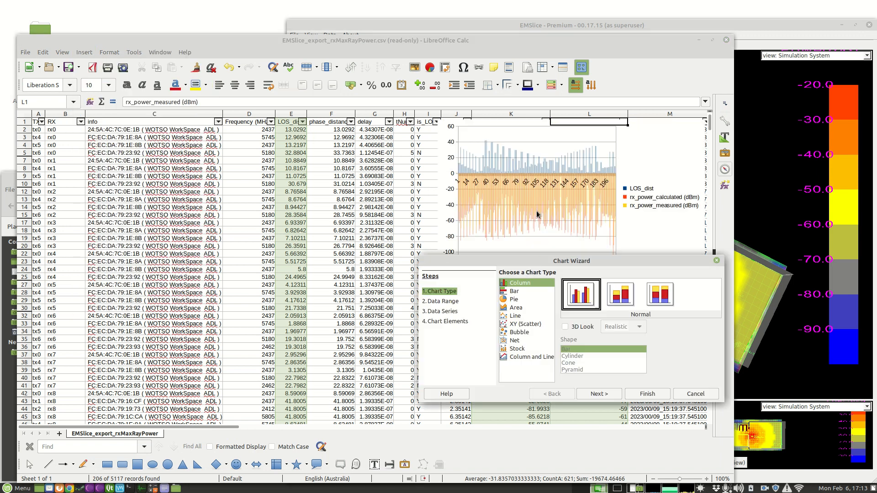
{"action": "left_click", "coordinate": [523, 324]}
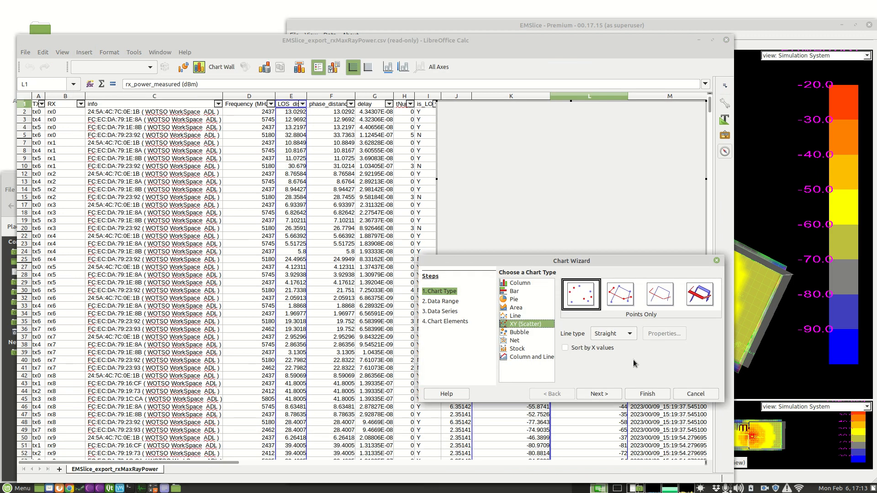
{"action": "left_click", "coordinate": [598, 394]}
{"action": "left_click", "coordinate": [644, 394]}
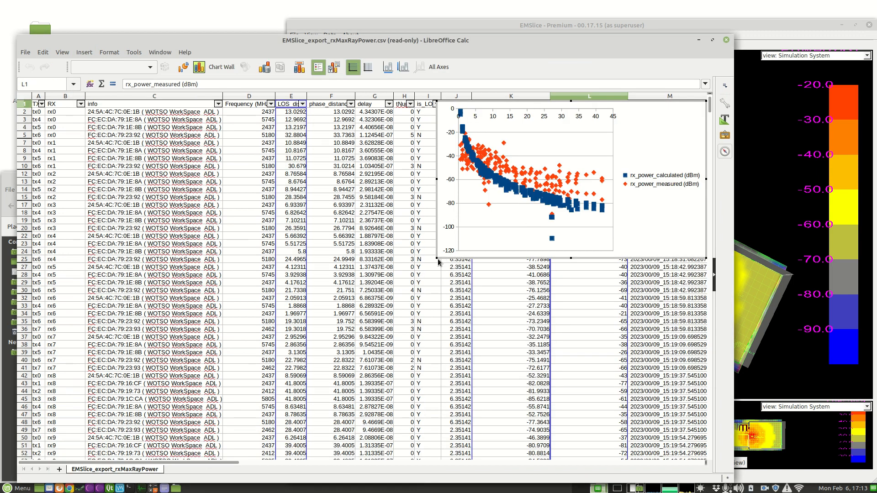
- Enlarge the scatter chart to about 30.6 by 17.9 cm, reposition it over the data, and enlarge the spreadsheet window to fit it
{"action": "left_click", "coordinate": [437, 258]}
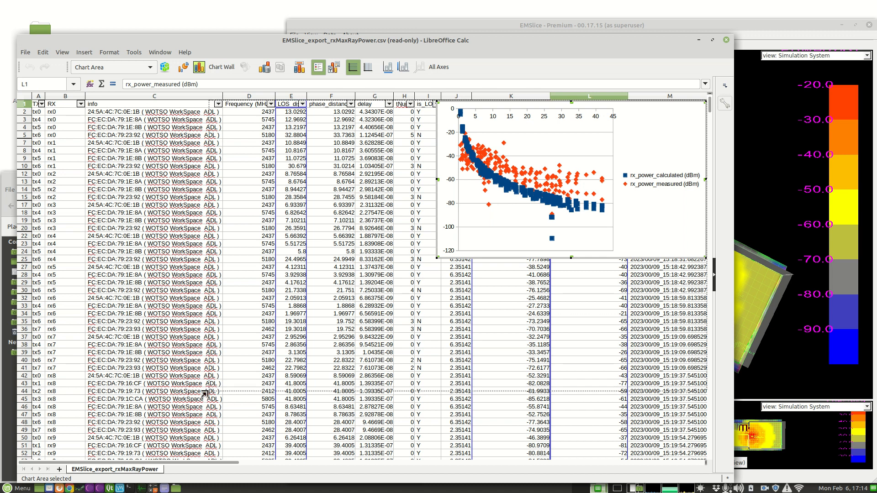
{"action": "left_click_drag", "start_coordinate": [188, 414], "coordinate": [192, 411]}
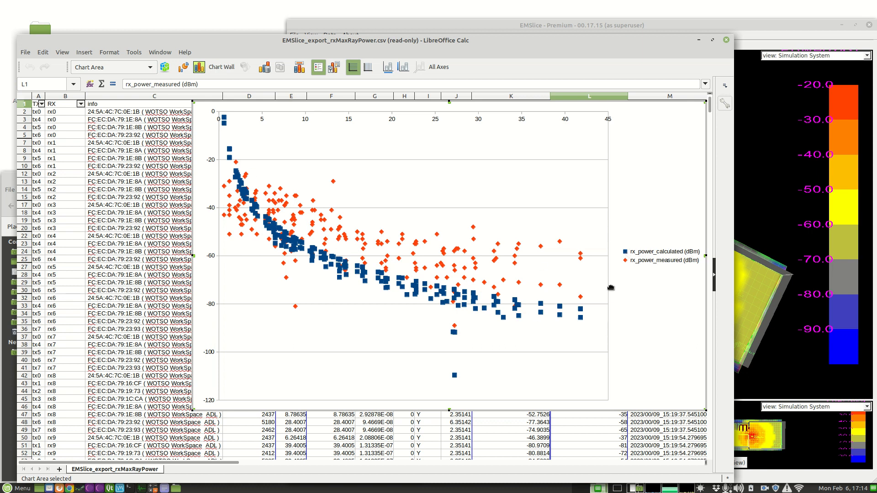
{"action": "left_click", "coordinate": [158, 230]}
{"action": "left_click_drag", "start_coordinate": [617, 183], "coordinate": [594, 196]}
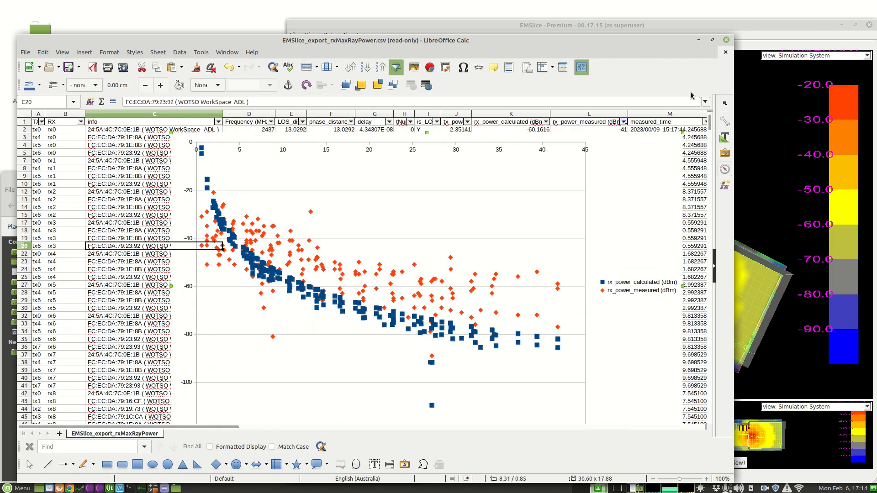
{"action": "left_click_drag", "start_coordinate": [730, 38], "coordinate": [756, 18]}
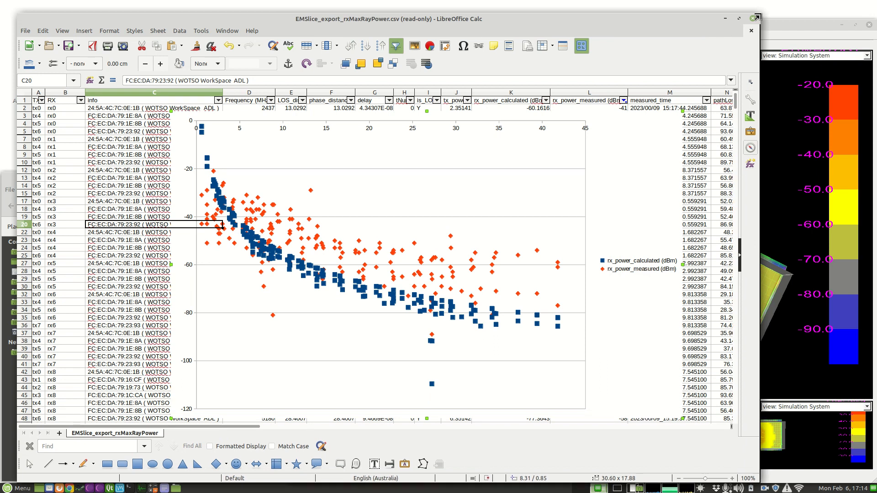
- Switch to EMSlice, open the building's properties and examine the general and propagation settings, including the path loss model
{"action": "left_click", "coordinate": [782, 24]}
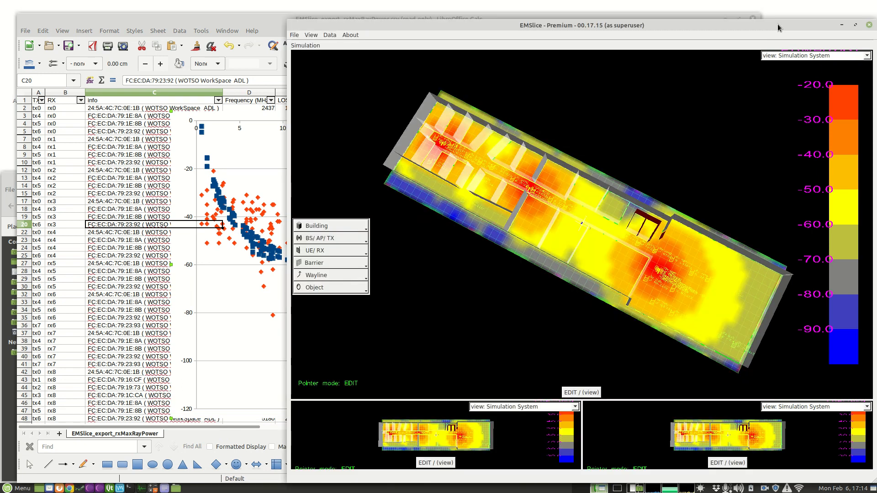
{"action": "left_click", "coordinate": [344, 229]}
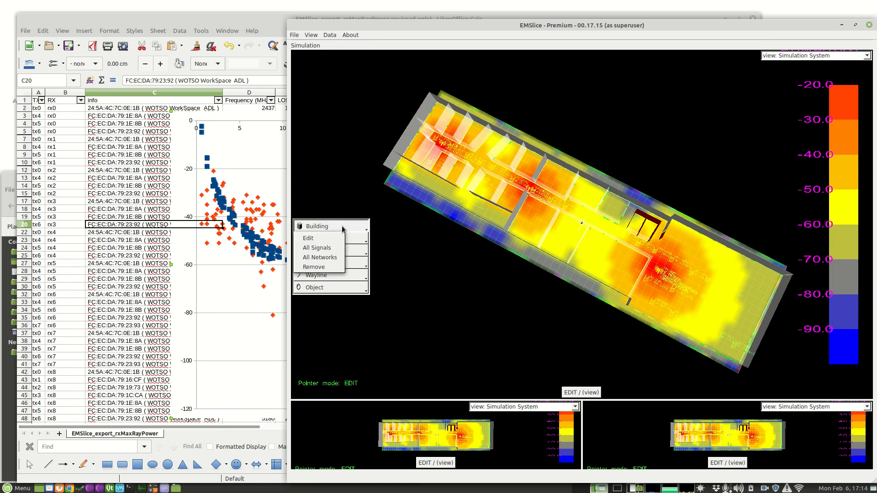
{"action": "left_click", "coordinate": [325, 238]}
{"action": "left_click_drag", "start_coordinate": [495, 161], "coordinate": [556, 165]}
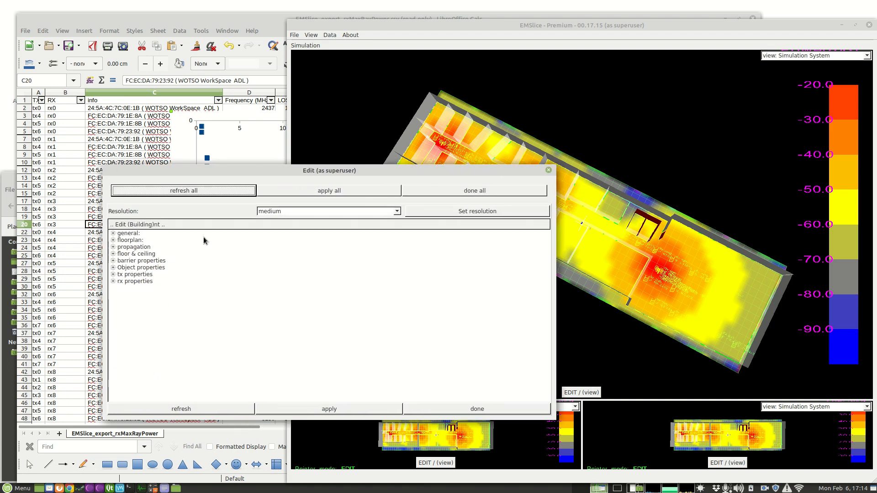
{"action": "left_click", "coordinate": [115, 234]}
{"action": "left_click", "coordinate": [113, 292]}
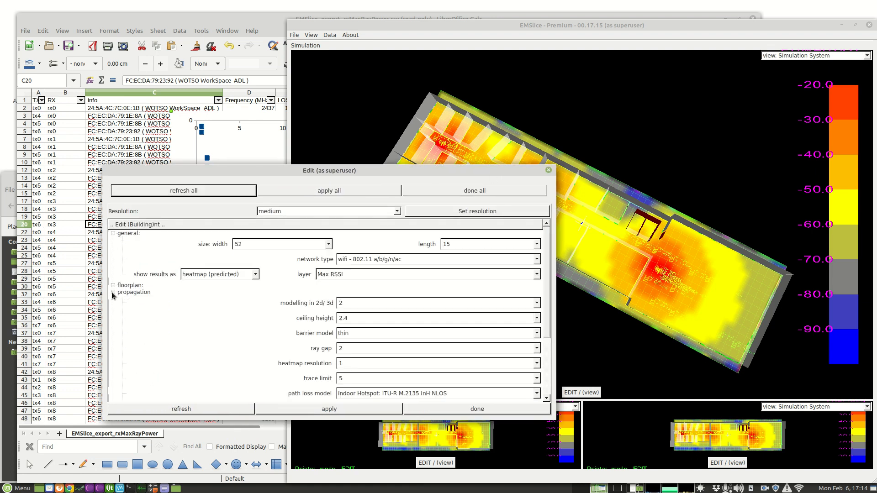
{"action": "scroll", "coordinate": [246, 358], "scroll_direction": "down", "scroll_amount": 1}
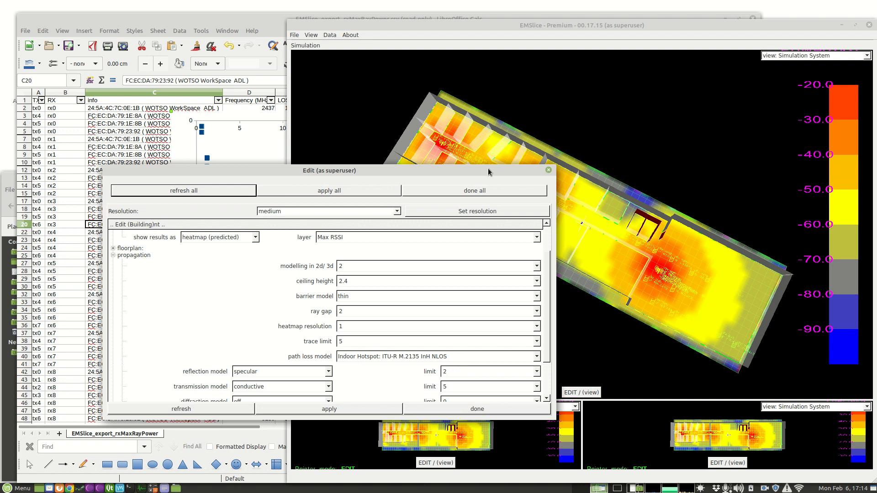
{"action": "left_click_drag", "start_coordinate": [488, 170], "coordinate": [446, 180]}
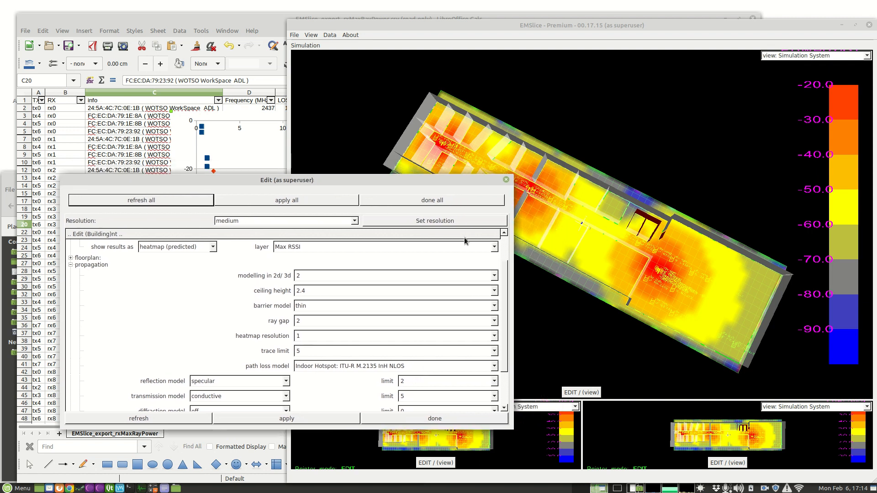
{"action": "left_click", "coordinate": [412, 366]}
{"action": "left_click", "coordinate": [231, 338]}
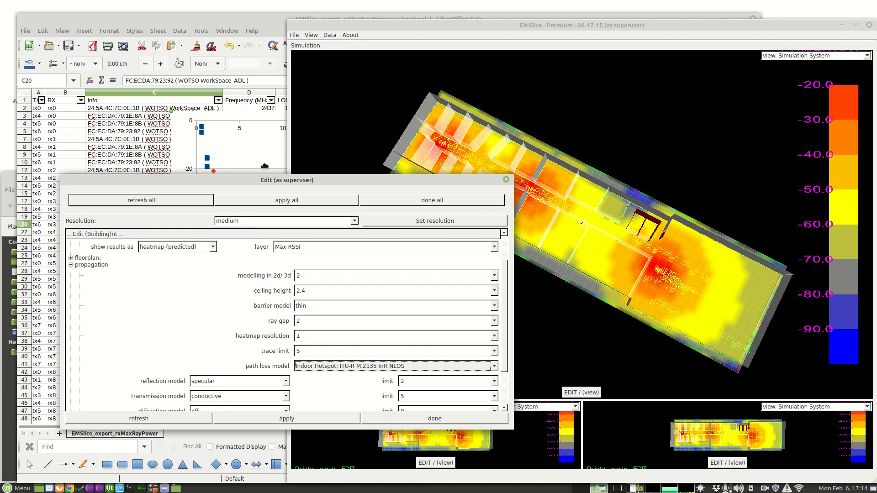
- Return to the spreadsheet and filter the Frequency (MHz) column to the 2.4 GHz band to compare calculated and measured power in the chart
{"action": "left_click", "coordinate": [271, 23]}
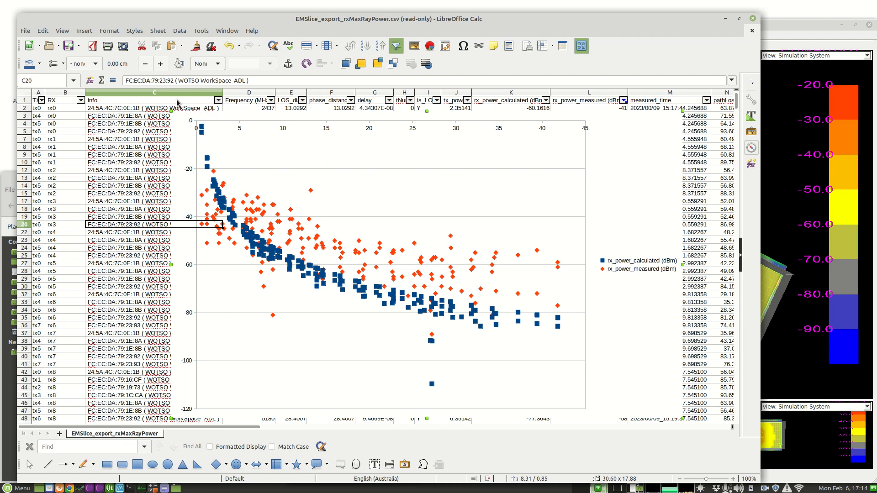
{"action": "left_click", "coordinate": [271, 101]}
{"action": "left_click", "coordinate": [231, 271]}
{"action": "left_click", "coordinate": [233, 221]}
{"action": "left_click", "coordinate": [233, 212]}
{"action": "left_click", "coordinate": [234, 202]}
{"action": "left_click", "coordinate": [246, 291]}
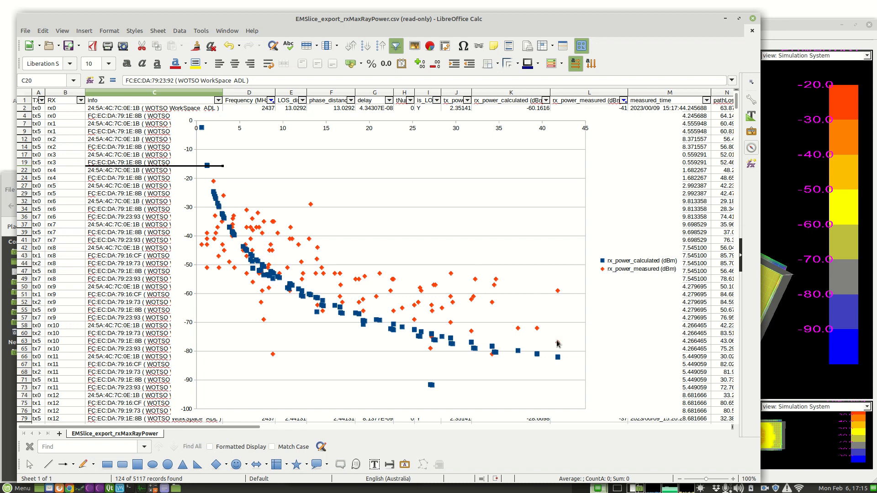
- Switch the Frequency (MHz) filter to only the 5 GHz band values to compare calculated and measured power in the chart
{"action": "left_click", "coordinate": [270, 100]}
{"action": "left_click", "coordinate": [233, 202]}
{"action": "left_click", "coordinate": [234, 212]}
{"action": "left_click", "coordinate": [233, 222]}
{"action": "left_click", "coordinate": [233, 242]}
{"action": "left_click", "coordinate": [233, 251]}
{"action": "left_click", "coordinate": [234, 232]}
{"action": "left_click", "coordinate": [246, 291]}
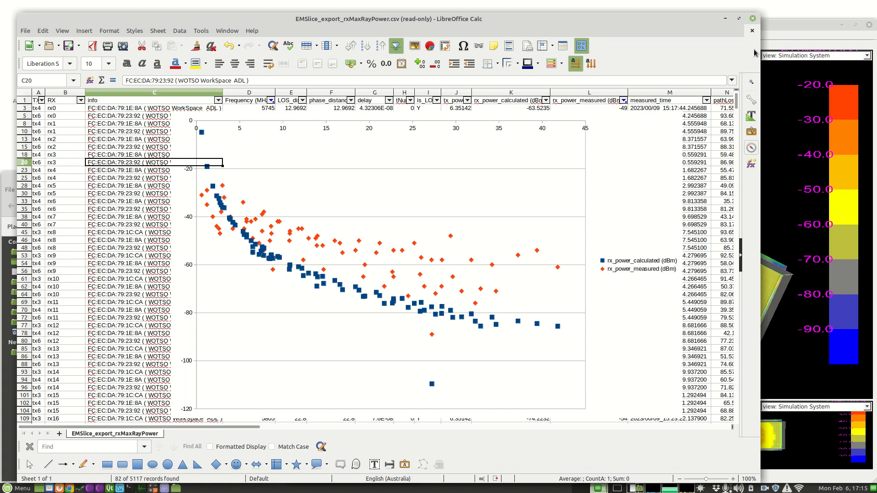
- Close the EMSlice building edit window, the spreadsheet without saving its changes, and the exp folder window
{"action": "left_click", "coordinate": [775, 28]}
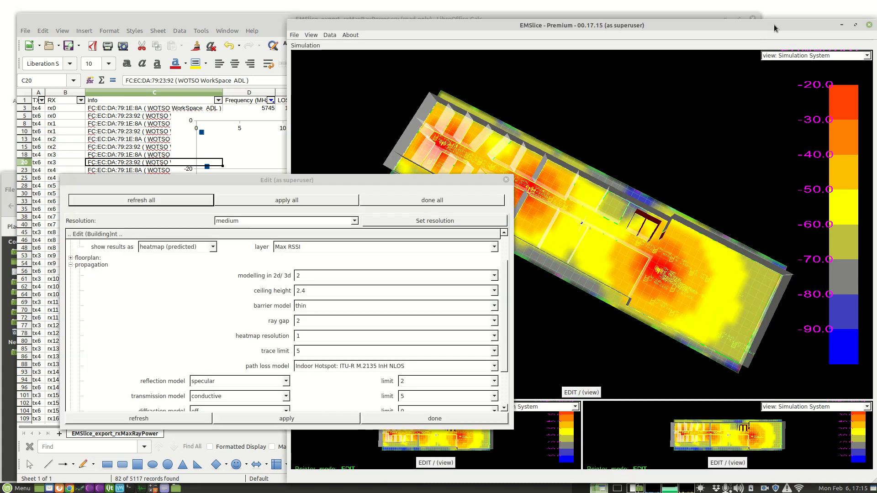
{"action": "left_click", "coordinate": [506, 181]}
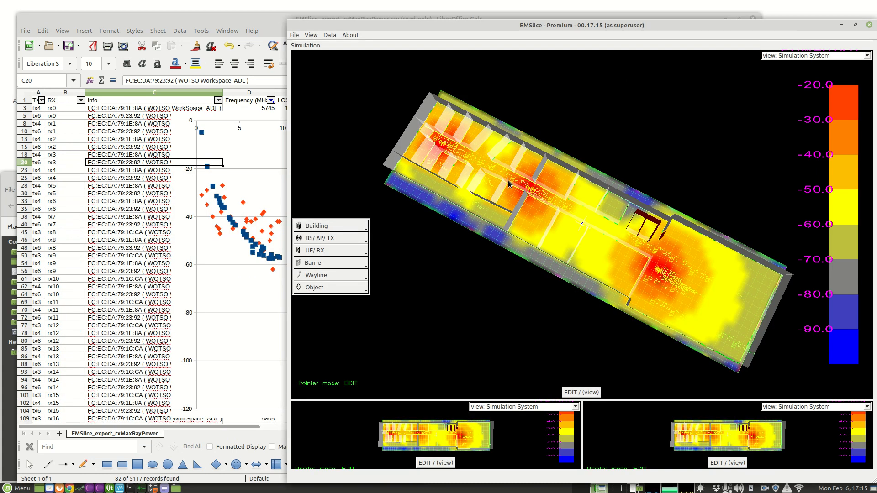
{"action": "left_click", "coordinate": [245, 21]}
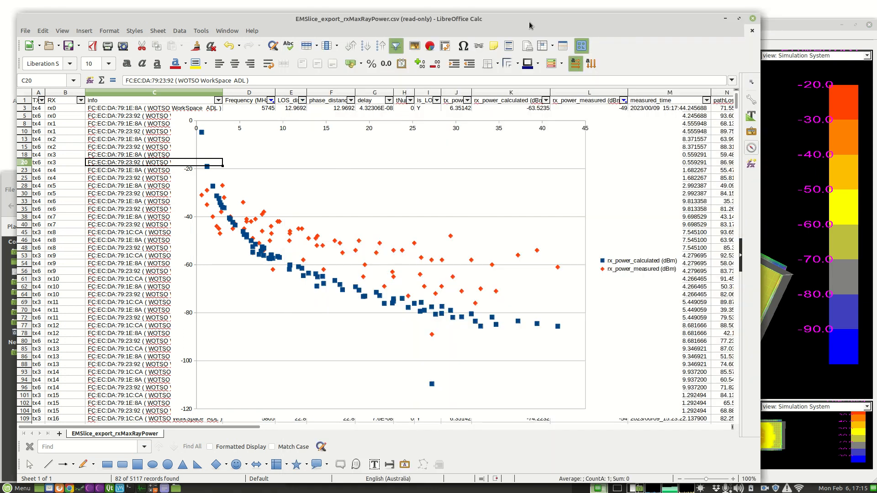
{"action": "left_click", "coordinate": [752, 19]}
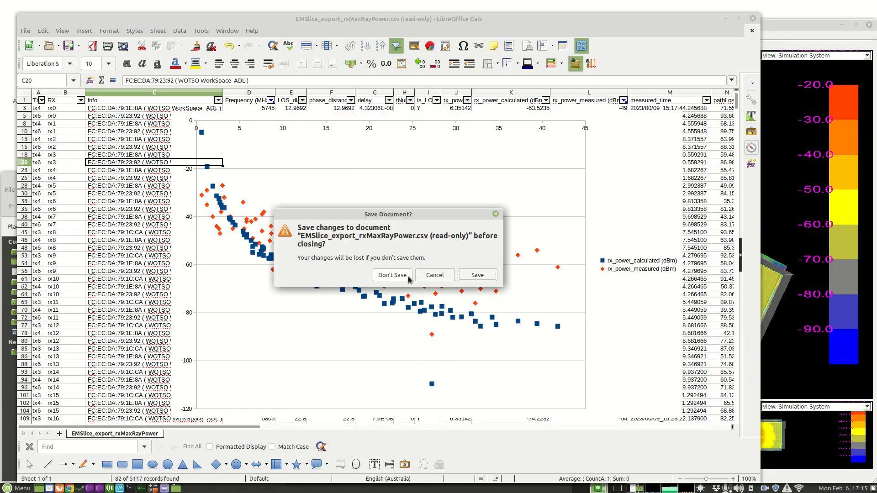
{"action": "left_click", "coordinate": [392, 275]}
{"action": "left_click", "coordinate": [277, 180]}
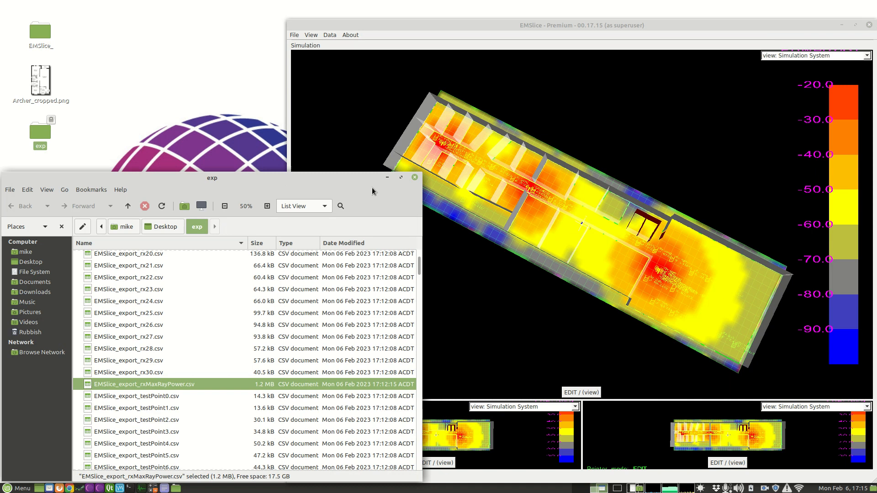
{"action": "left_click", "coordinate": [415, 178]}
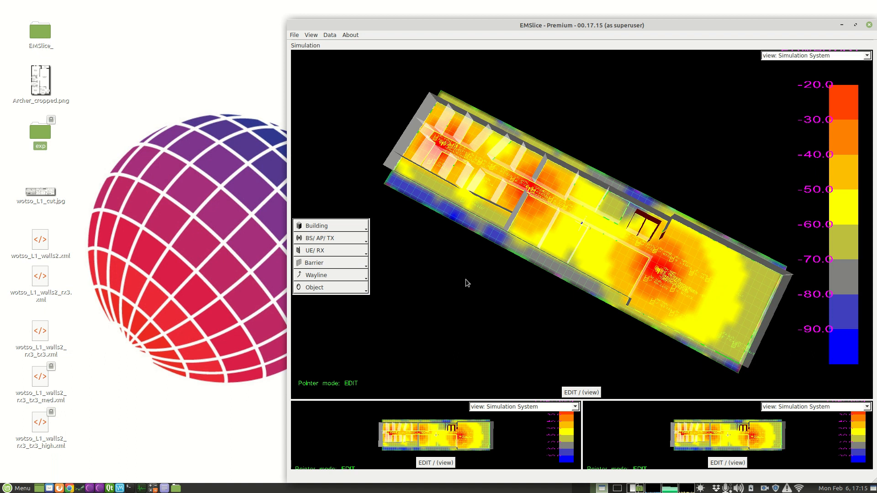
- Open the building's lists of all networks and all signals in EMSlice, placed clear of the model view
{"action": "left_click", "coordinate": [349, 227]}
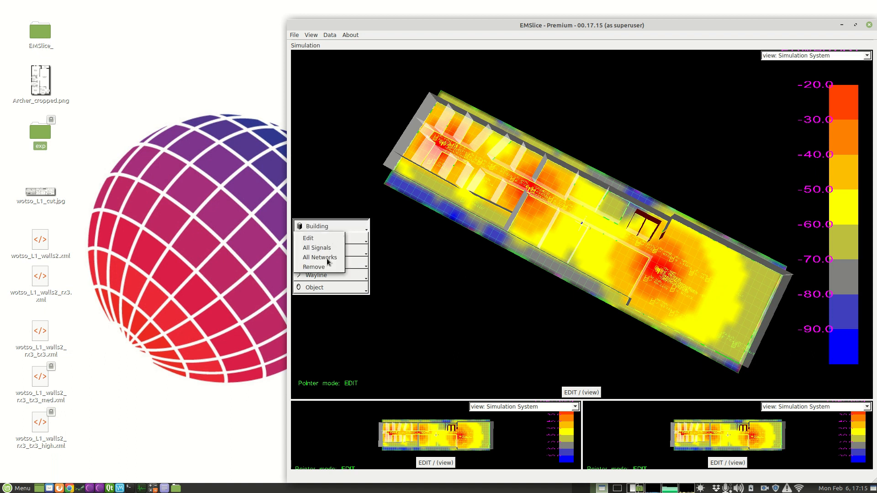
{"action": "left_click", "coordinate": [327, 256]}
{"action": "left_click_drag", "start_coordinate": [440, 179], "coordinate": [101, 61]}
{"action": "left_click", "coordinate": [338, 226]}
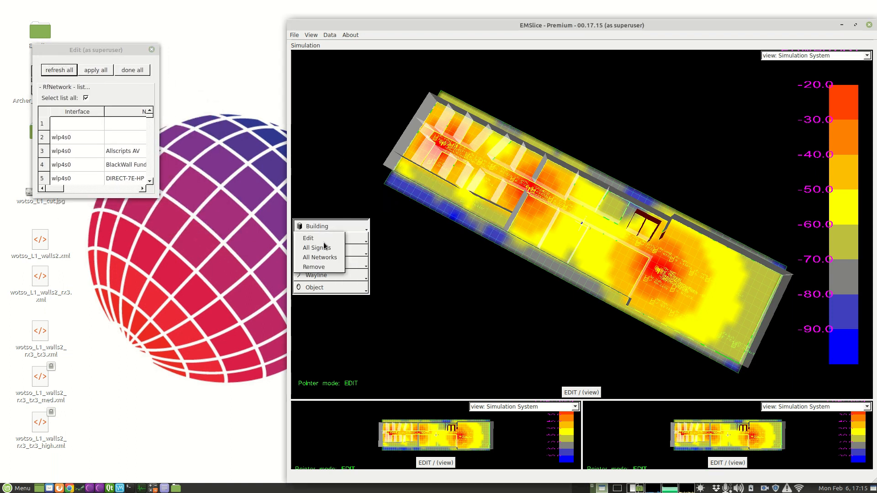
{"action": "left_click", "coordinate": [327, 246]}
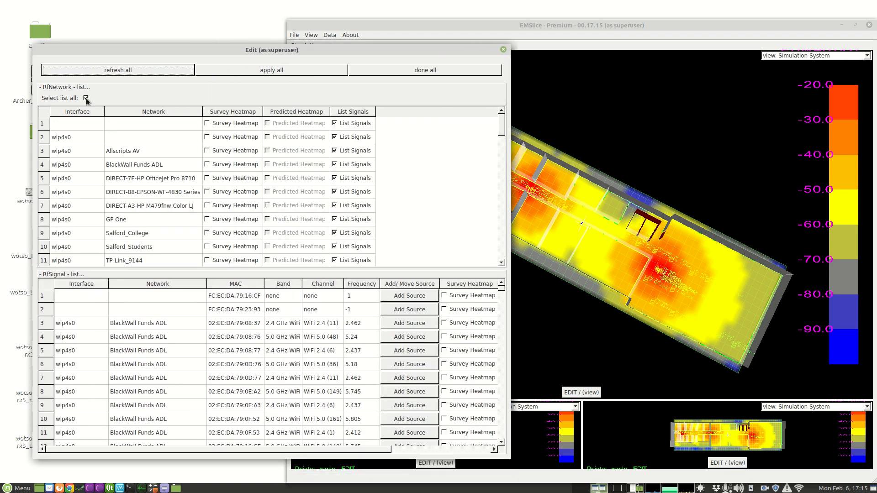
- Clear Select list all, list only the signals of WOTSO WorkSpace ADL on wlx90de8025d18d, and widen and reposition the list window
{"action": "left_click", "coordinate": [86, 98]}
{"action": "scroll", "coordinate": [397, 195], "scroll_direction": "down", "scroll_amount": 14}
{"action": "scroll", "coordinate": [415, 203], "scroll_direction": "down", "scroll_amount": 2}
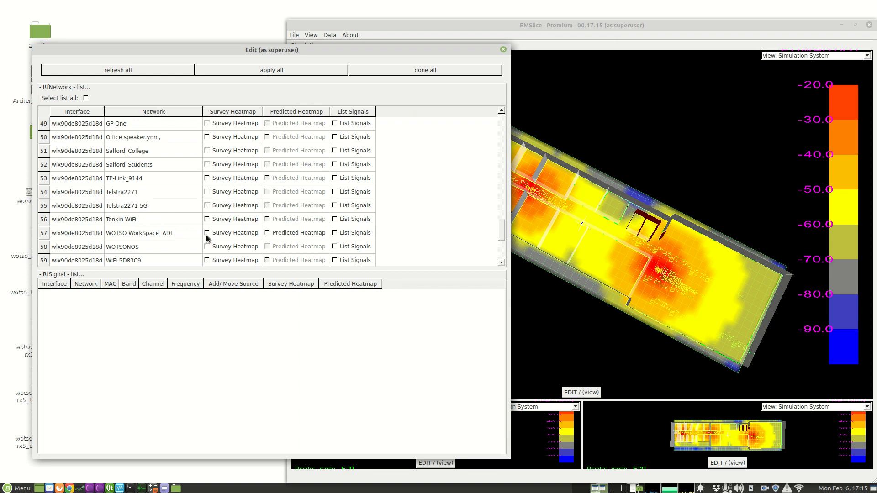
{"action": "left_click", "coordinate": [348, 232]}
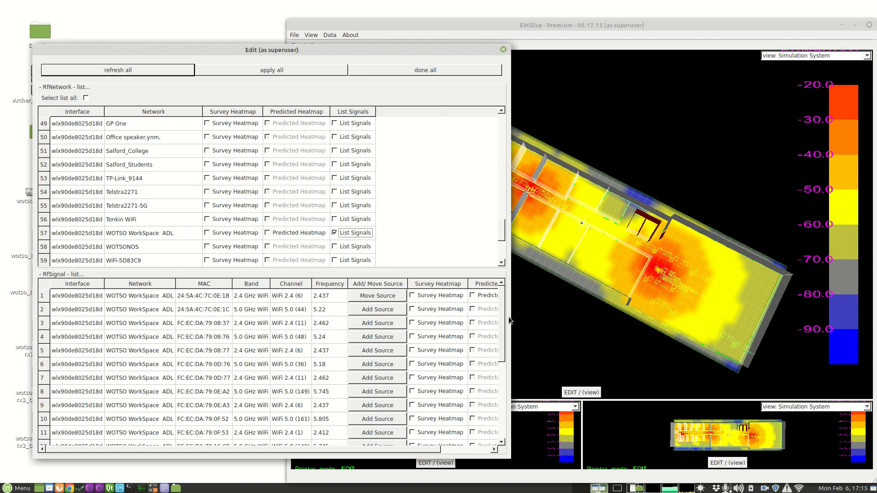
{"action": "left_click_drag", "start_coordinate": [511, 321], "coordinate": [593, 319]}
{"action": "left_click_drag", "start_coordinate": [527, 48], "coordinate": [251, 36]}
{"action": "scroll", "coordinate": [240, 329], "scroll_direction": "down", "scroll_amount": 5}
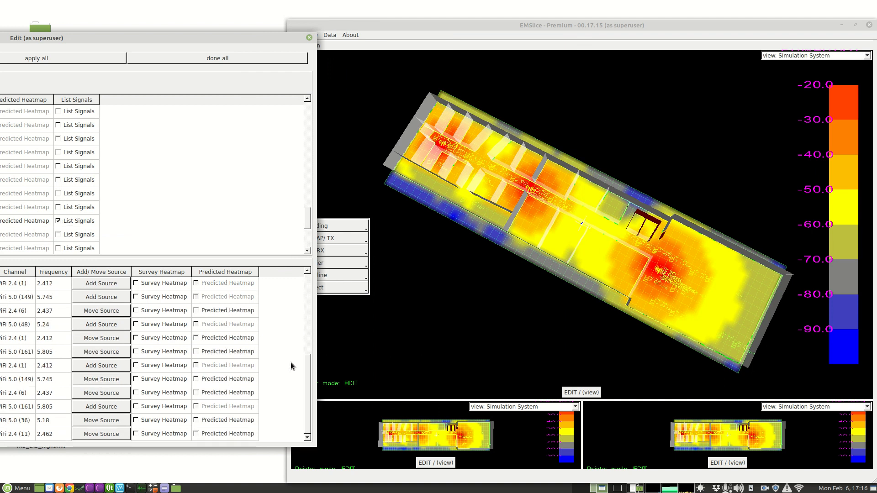
- View the survey heatmaps of the network's signals one after another, from the 2.437 GHz signal down to the last one at 2.462 GHz
{"action": "left_click", "coordinate": [160, 312]}
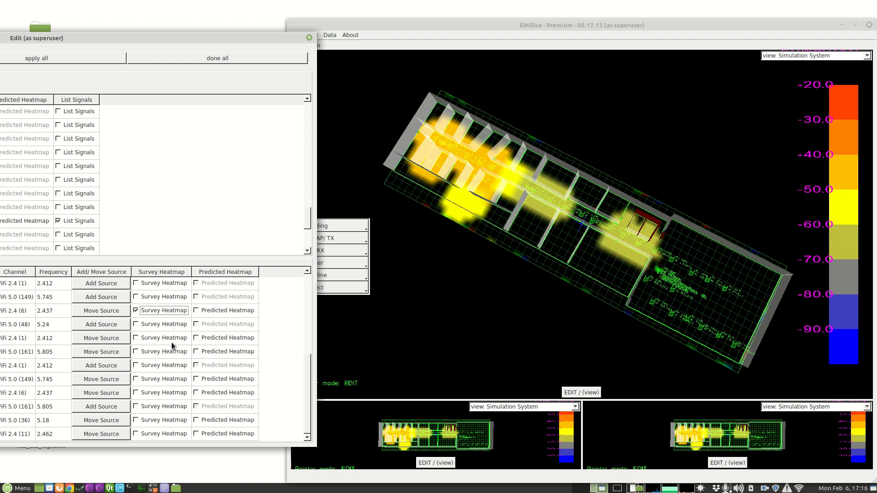
{"action": "left_click", "coordinate": [166, 338]}
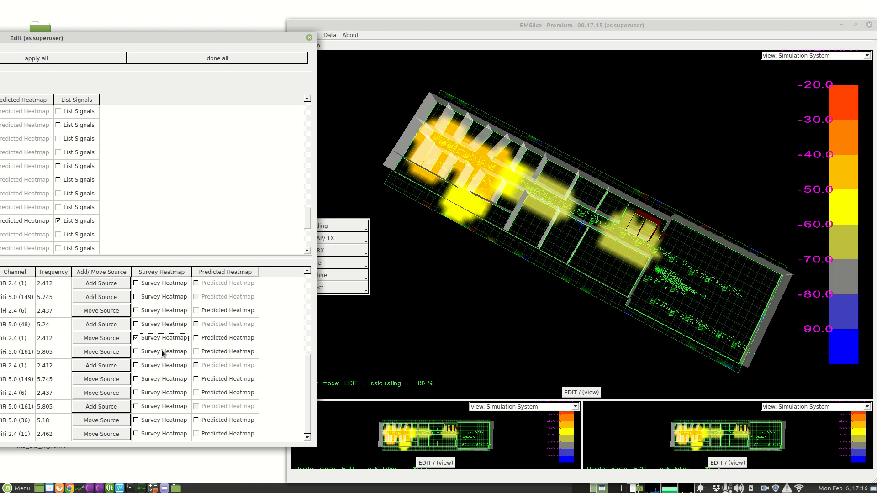
{"action": "left_click", "coordinate": [161, 350]}
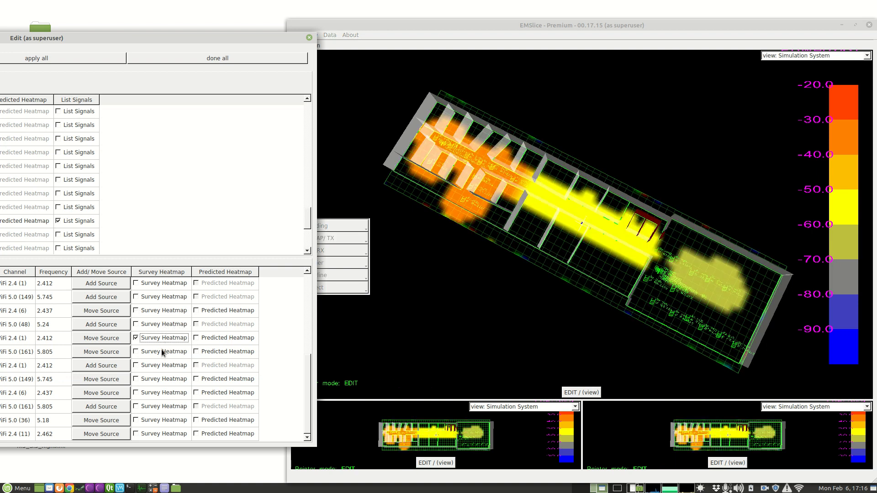
{"action": "left_click", "coordinate": [167, 378]}
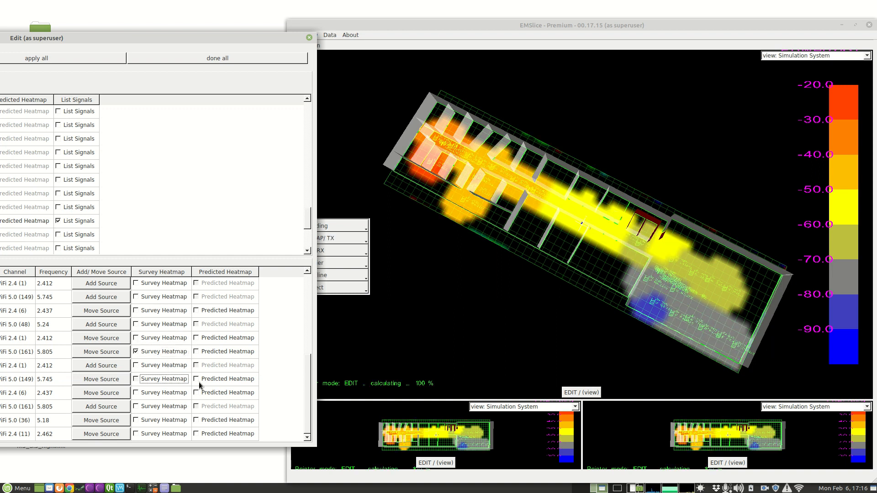
{"action": "left_click", "coordinate": [169, 392]}
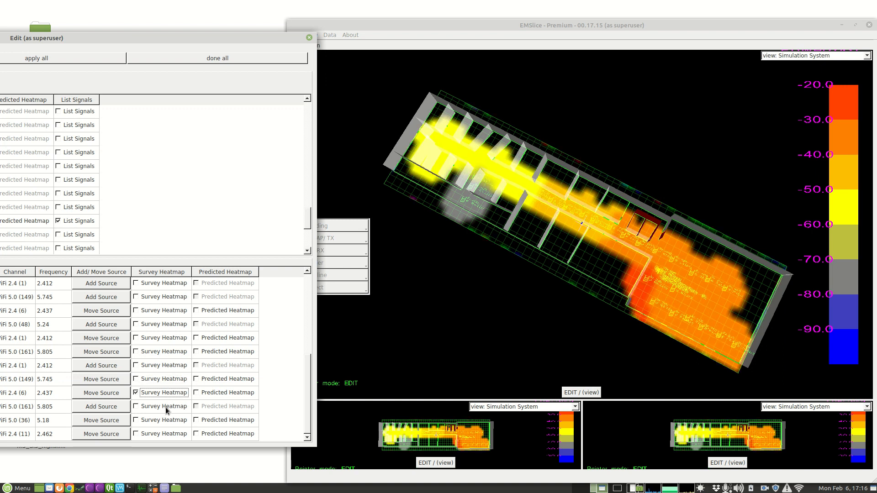
{"action": "left_click", "coordinate": [167, 407]}
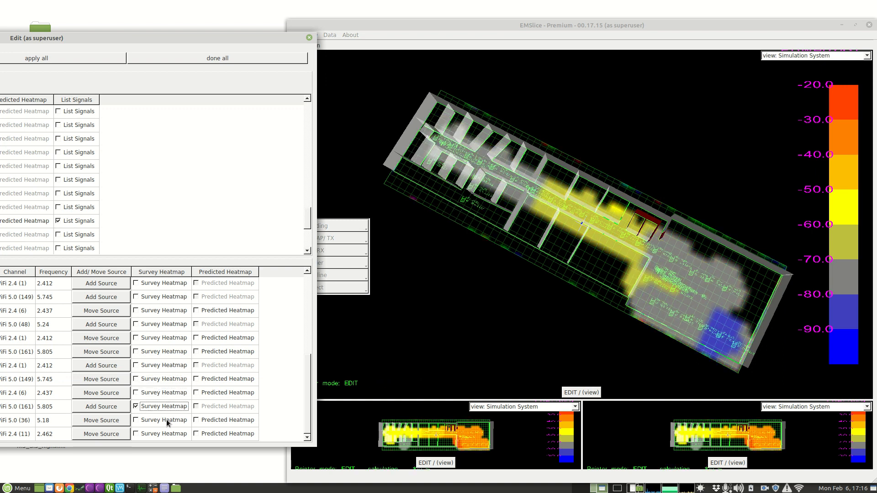
{"action": "left_click", "coordinate": [167, 421]}
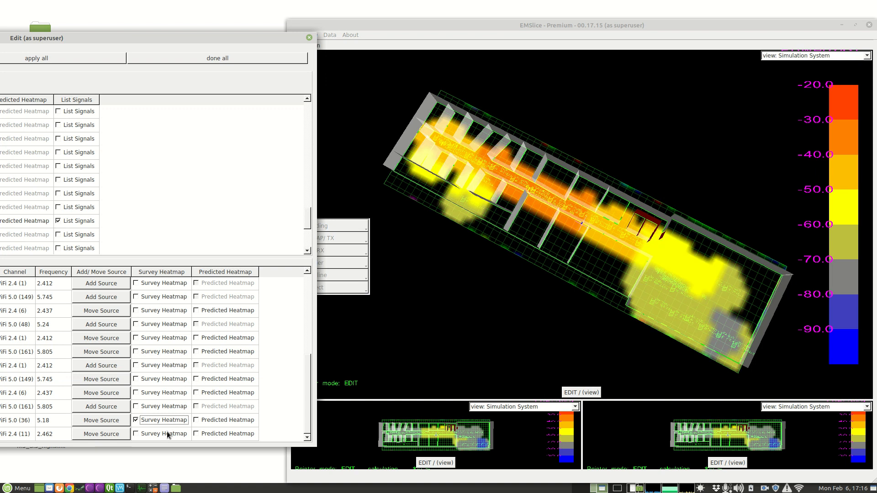
{"action": "left_click", "coordinate": [167, 434]}
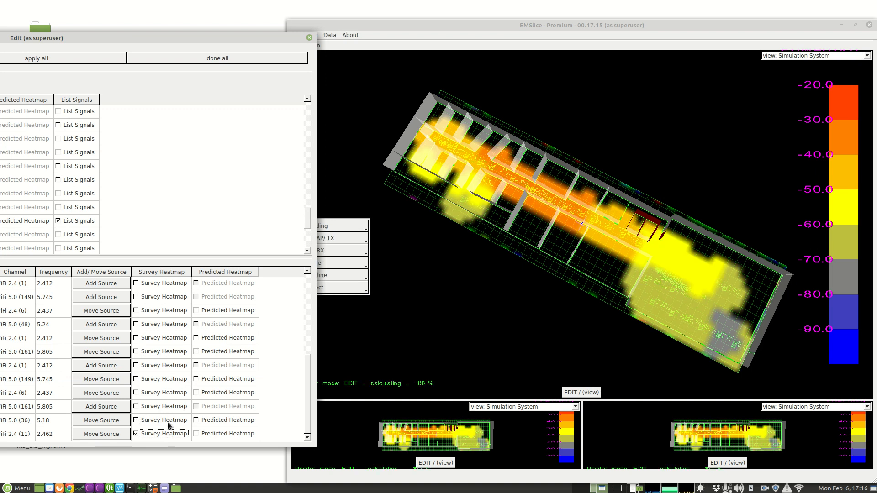
- Compare the survey heatmap with the predicted heatmap for the 5.18 GHz signal and for the lower 2.437 GHz signal
{"action": "left_click", "coordinate": [168, 420]}
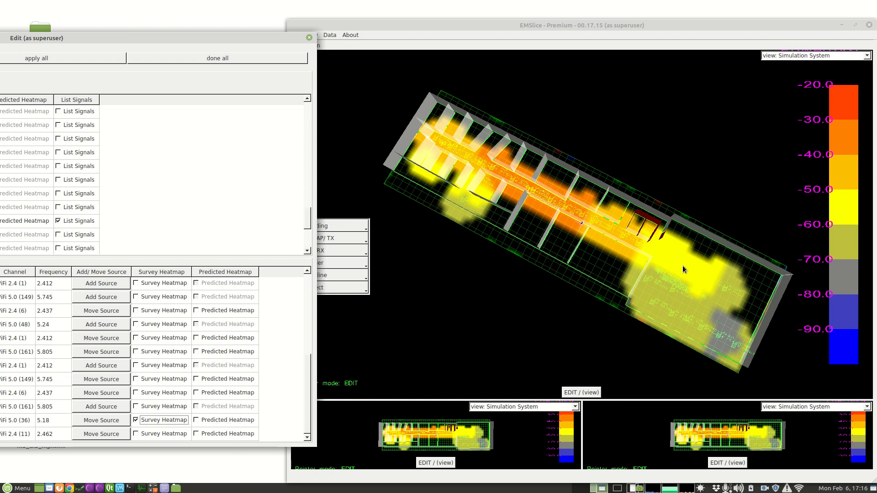
{"action": "left_click", "coordinate": [231, 421]}
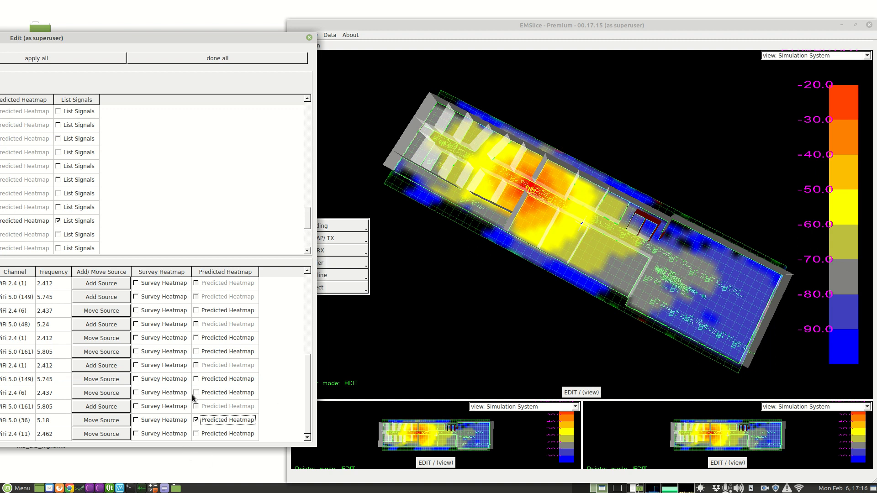
{"action": "left_click", "coordinate": [162, 394]}
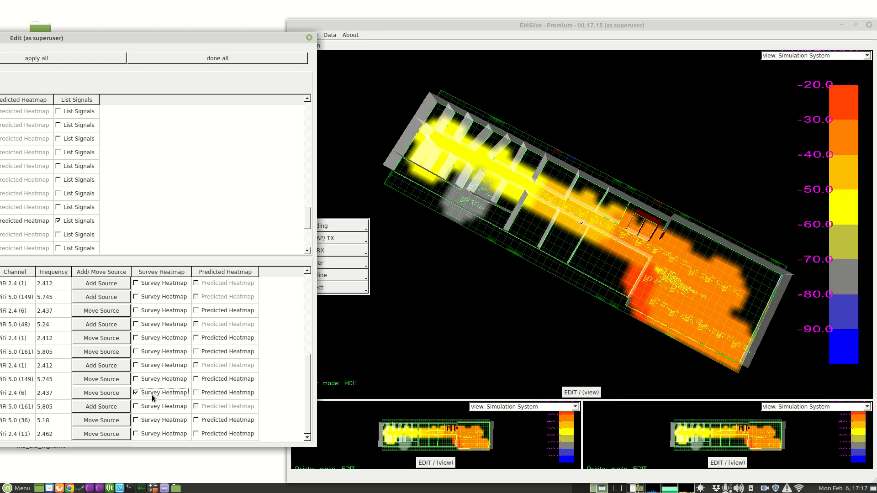
{"action": "left_click", "coordinate": [237, 394]}
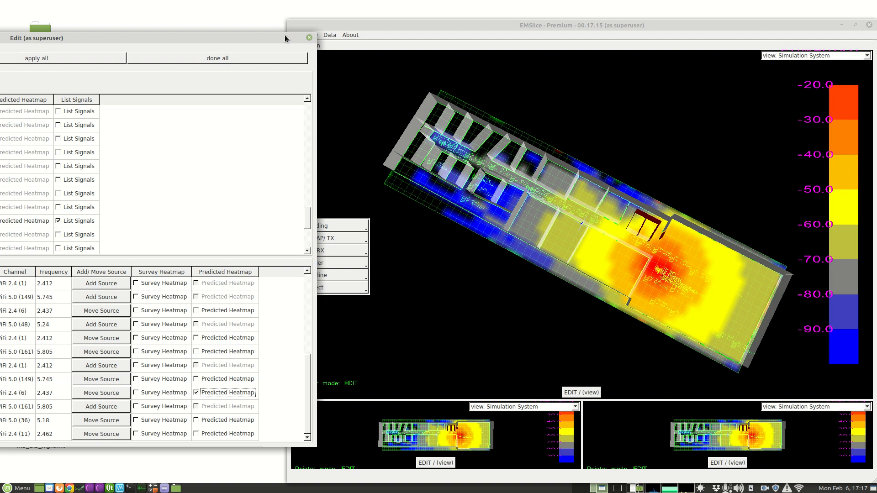
- Close the signal lists, then set the building's propagation path loss model to Indoor Hotspot: ITU-R M.2135 InH LOS and apply it
{"action": "left_click", "coordinate": [310, 40]}
{"action": "left_click", "coordinate": [348, 226]}
{"action": "left_click", "coordinate": [330, 239]}
{"action": "left_click_drag", "start_coordinate": [414, 168], "coordinate": [444, 215]}
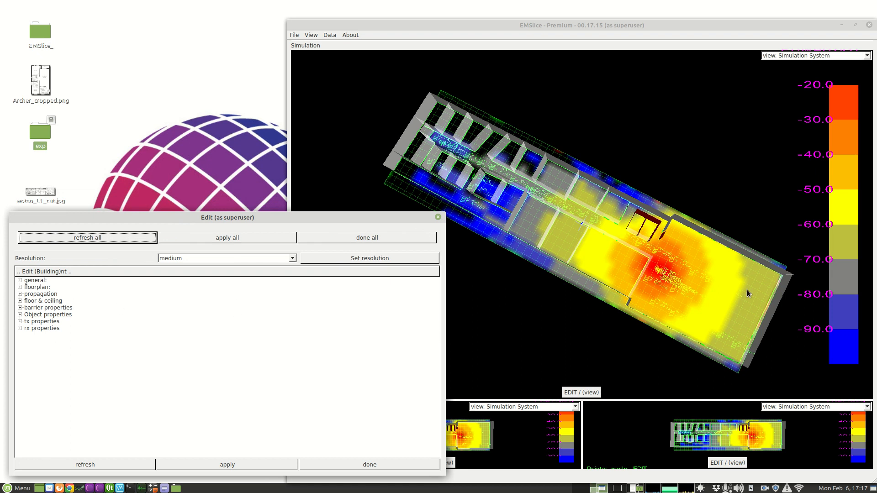
{"action": "left_click", "coordinate": [20, 294]}
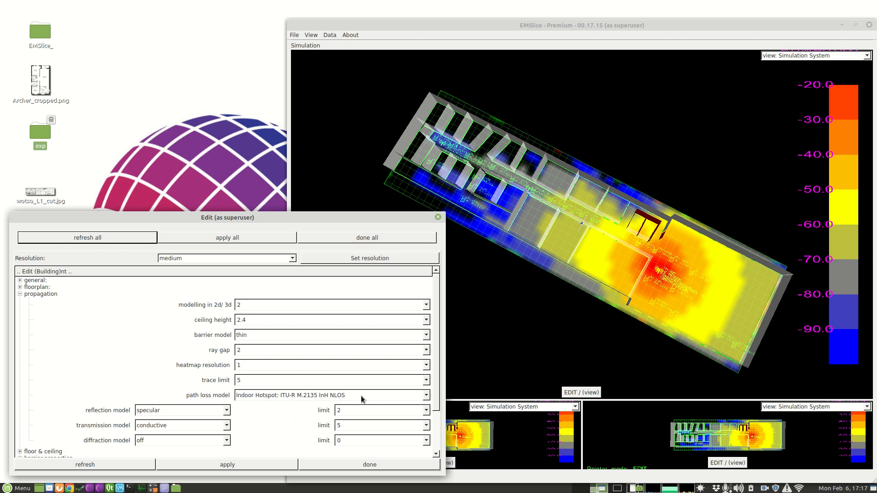
{"action": "left_click", "coordinate": [346, 396]}
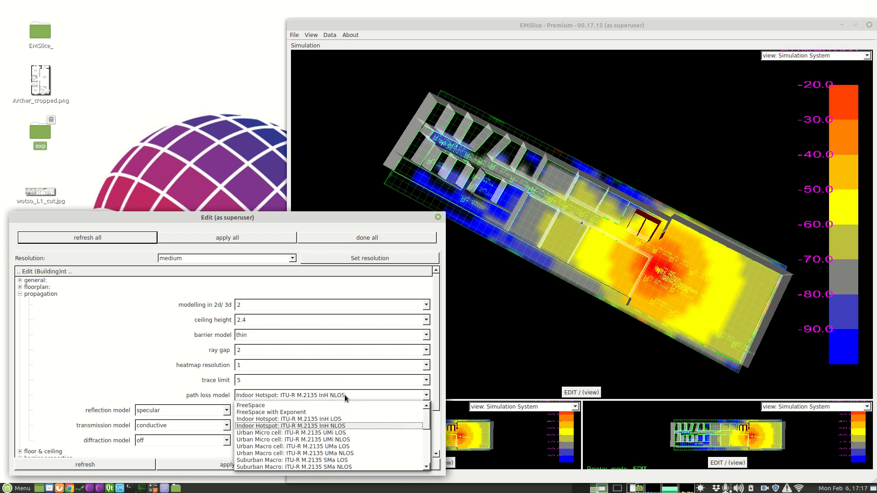
{"action": "left_click", "coordinate": [343, 420]}
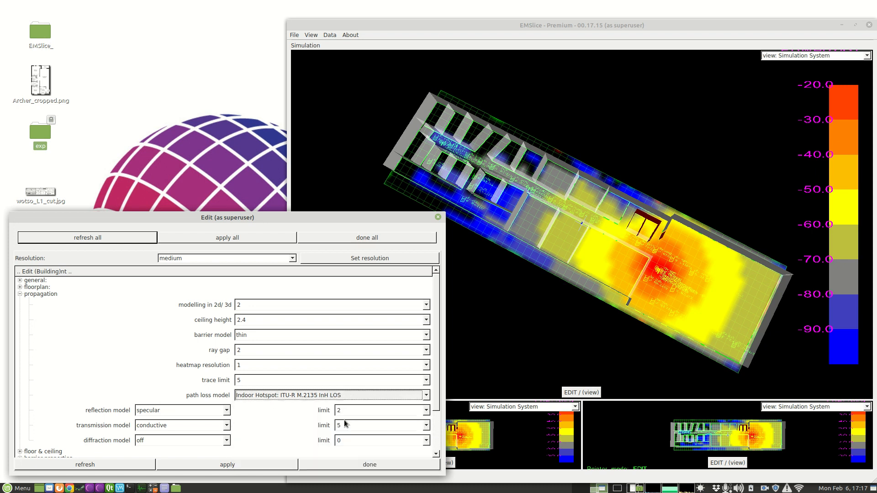
{"action": "left_click", "coordinate": [284, 466]}
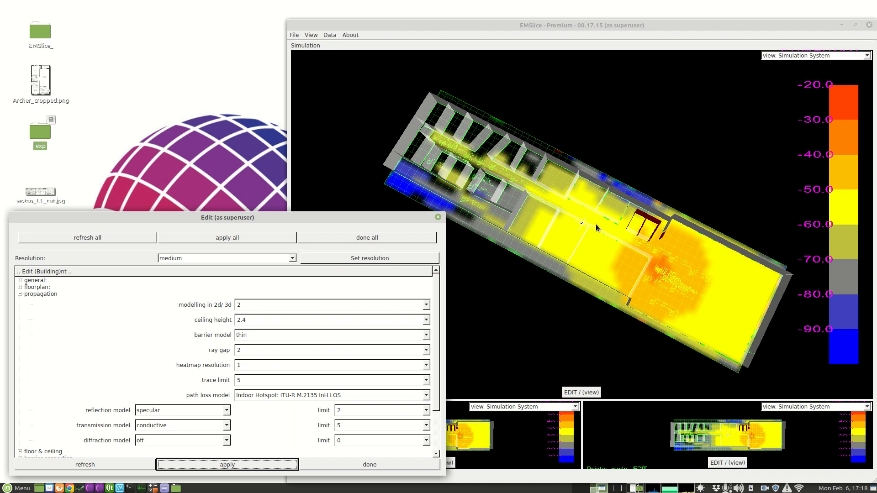
{"action": "left_click", "coordinate": [438, 218]}
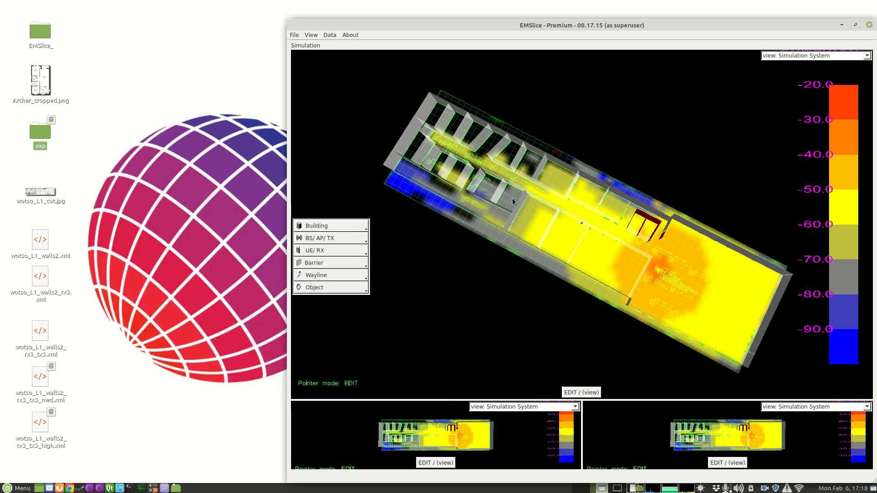
- Switch the main view to view mode and rotate the model to a low angle to examine the recalculated predicted heatmap
{"action": "left_click", "coordinate": [581, 392]}
{"action": "left_click_drag", "start_coordinate": [619, 358], "coordinate": [610, 327]}
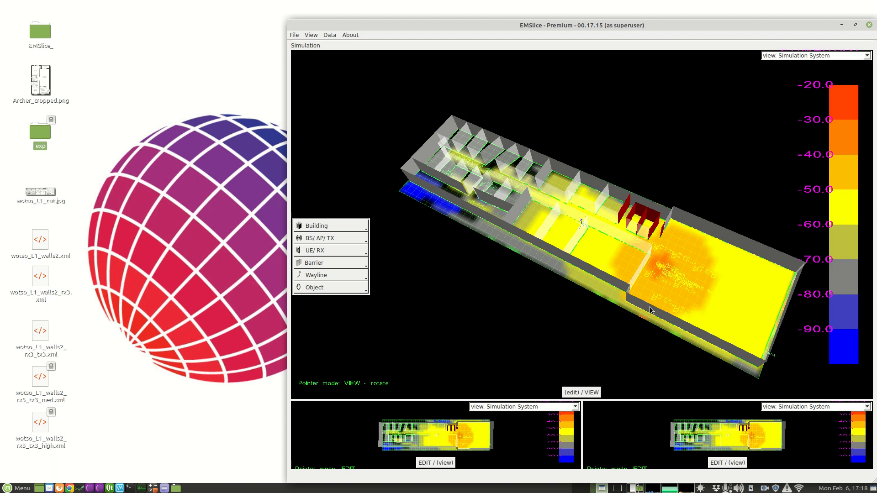
{"action": "left_click_drag", "start_coordinate": [658, 274], "coordinate": [612, 261]}
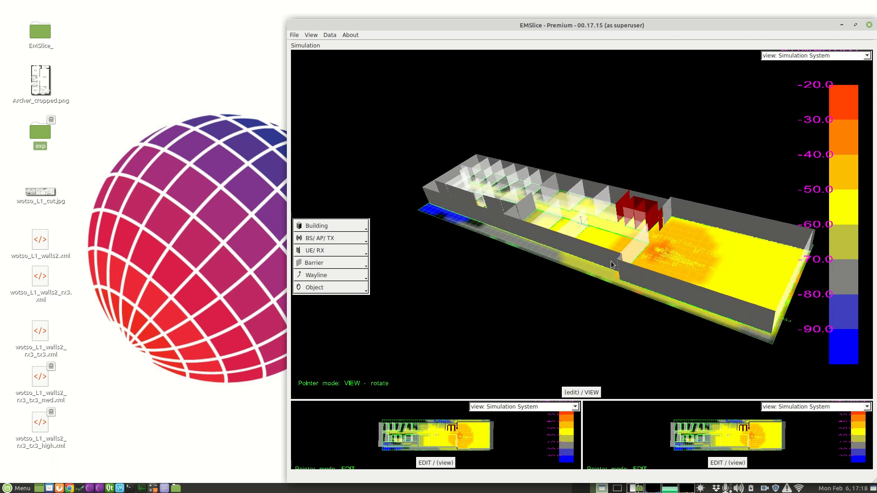